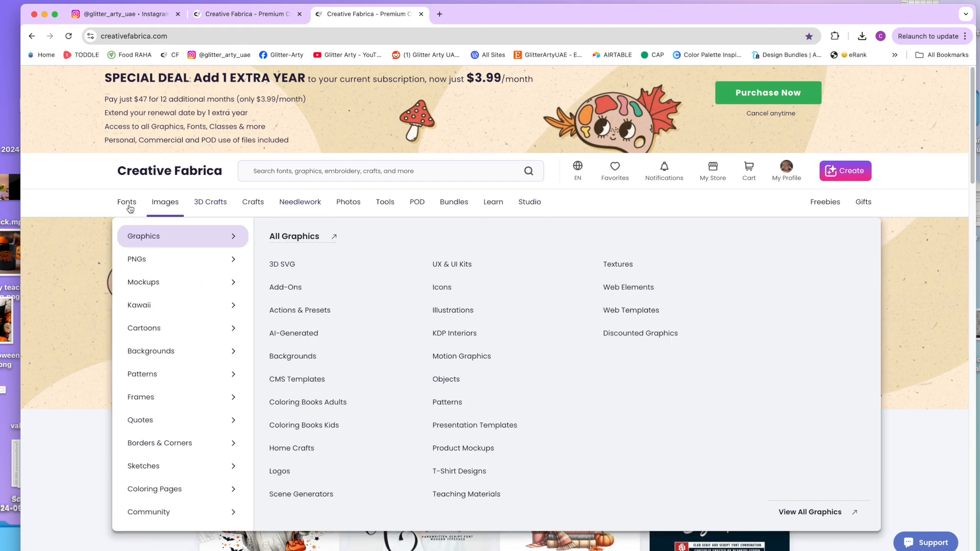
# Open the Halloween category under the Holidays & Events fonts on Creative Fabrica.
pyautogui.moveTo(123, 206)
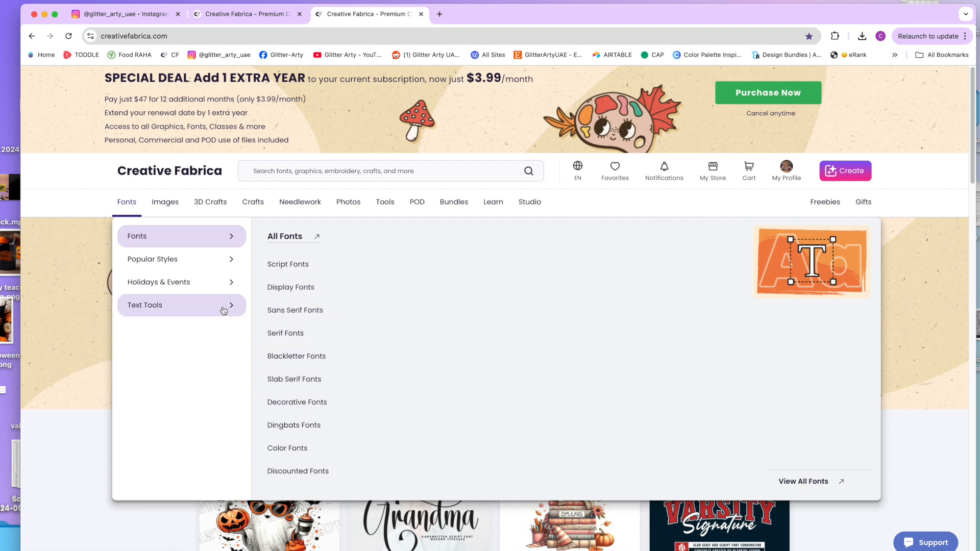
pyautogui.click(201, 264)
pyautogui.click(203, 285)
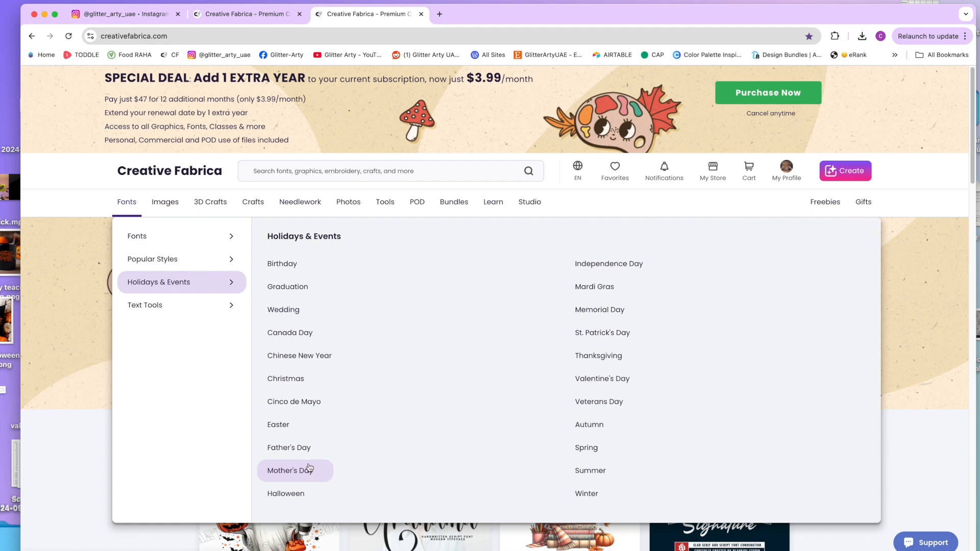
pyautogui.click(290, 497)
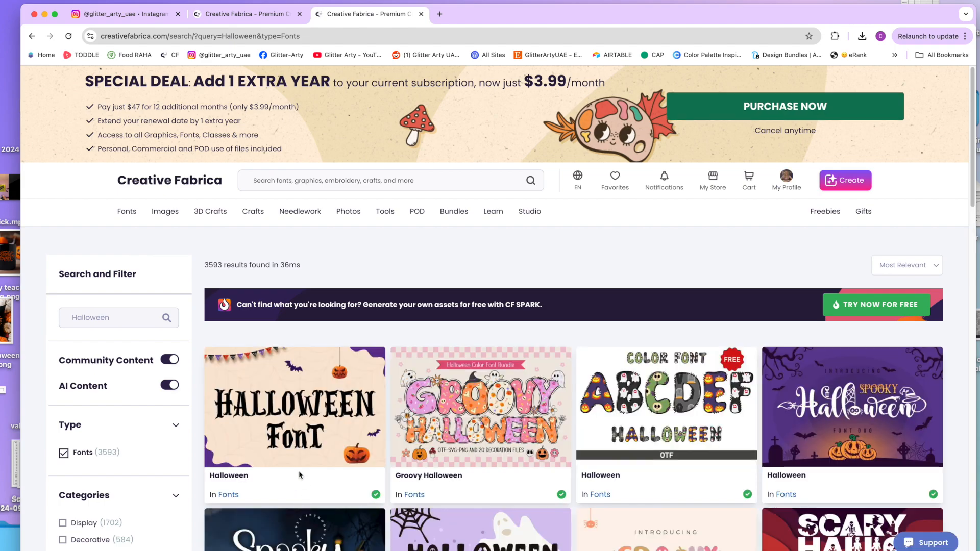
# Browse the Halloween font results and open the purple Spooky Halloween font duo's product page.
pyautogui.scroll(-10, 579, 383)
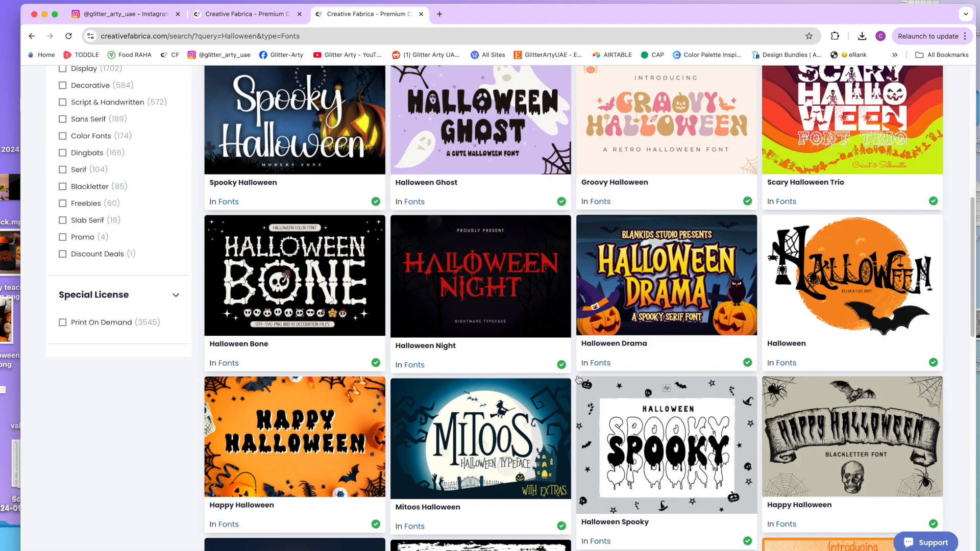
pyautogui.scroll(-10, 579, 383)
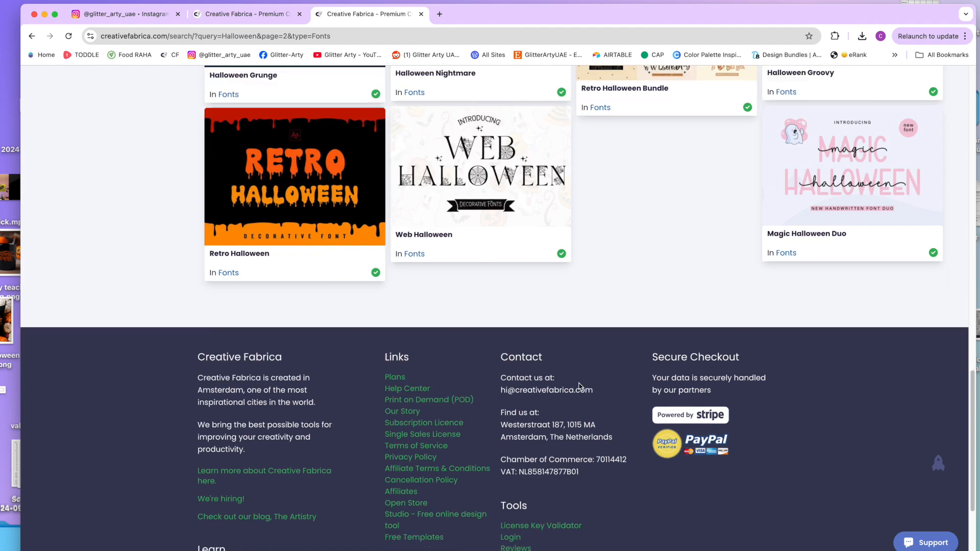
pyautogui.scroll(6, 580, 384)
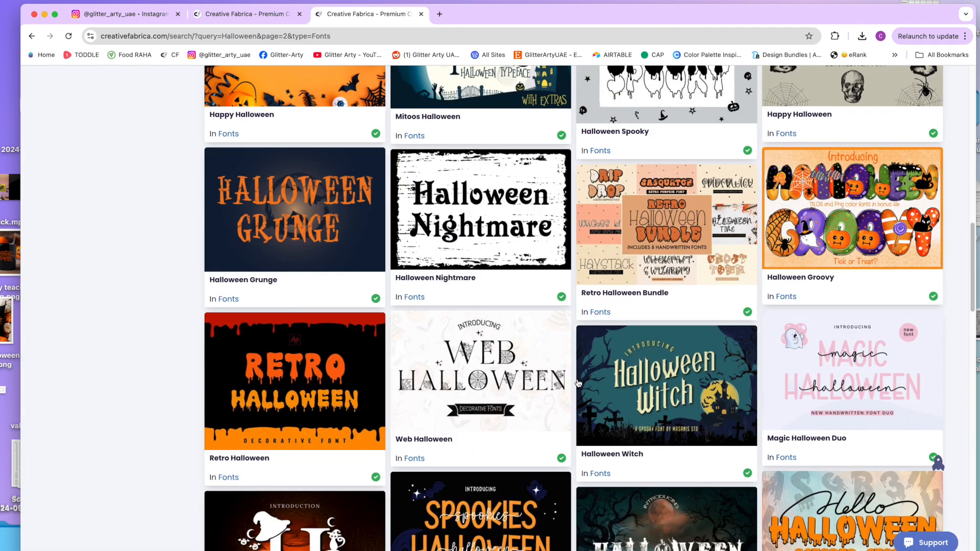
pyautogui.scroll(15, 579, 382)
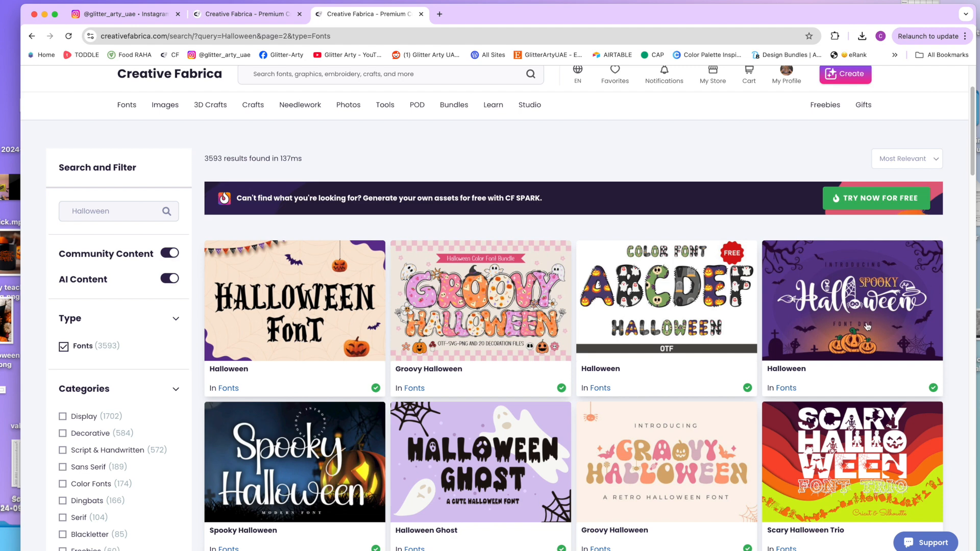
pyautogui.click(859, 311)
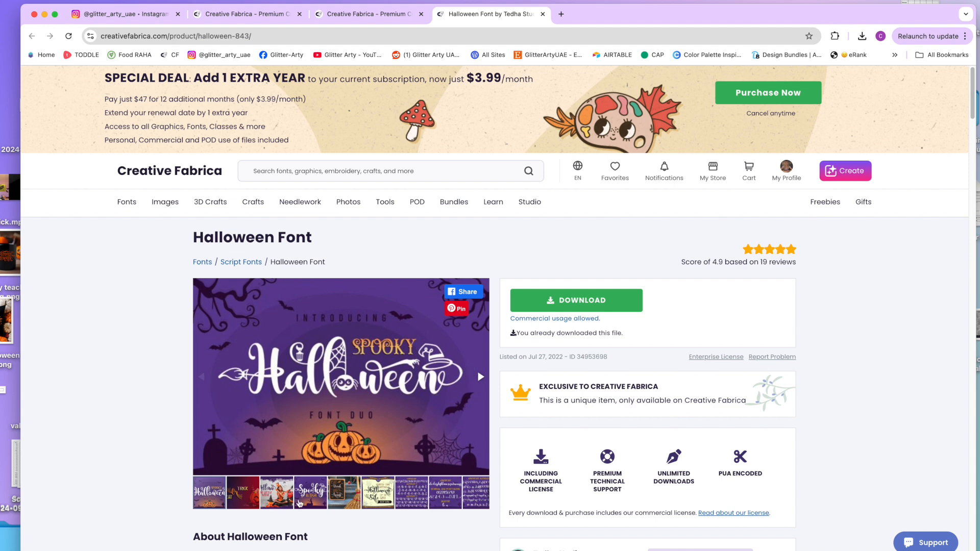
# Look through the font's preview images, including the uppercase, lowercase and lowercase alternate character sheets.
pyautogui.click(248, 501)
pyautogui.click(272, 500)
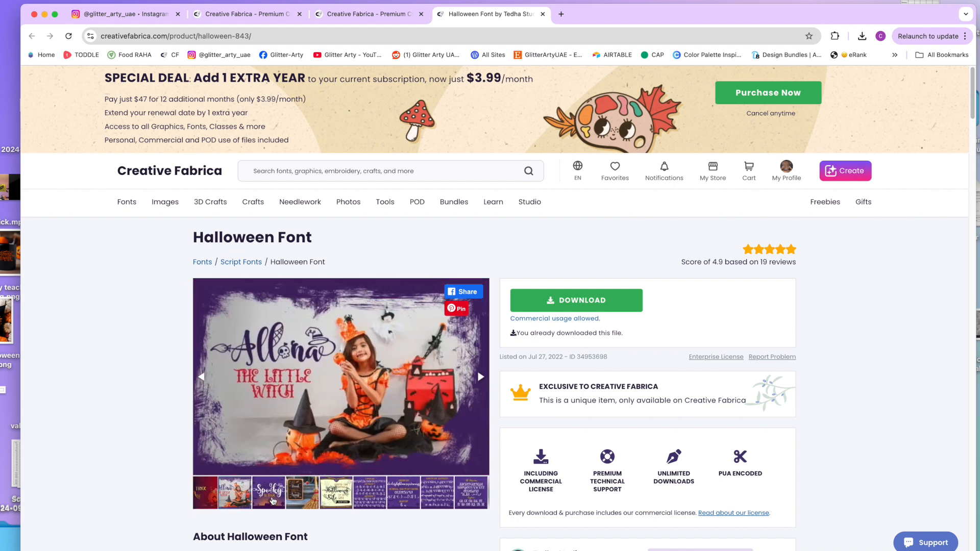
pyautogui.click(277, 501)
pyautogui.click(334, 496)
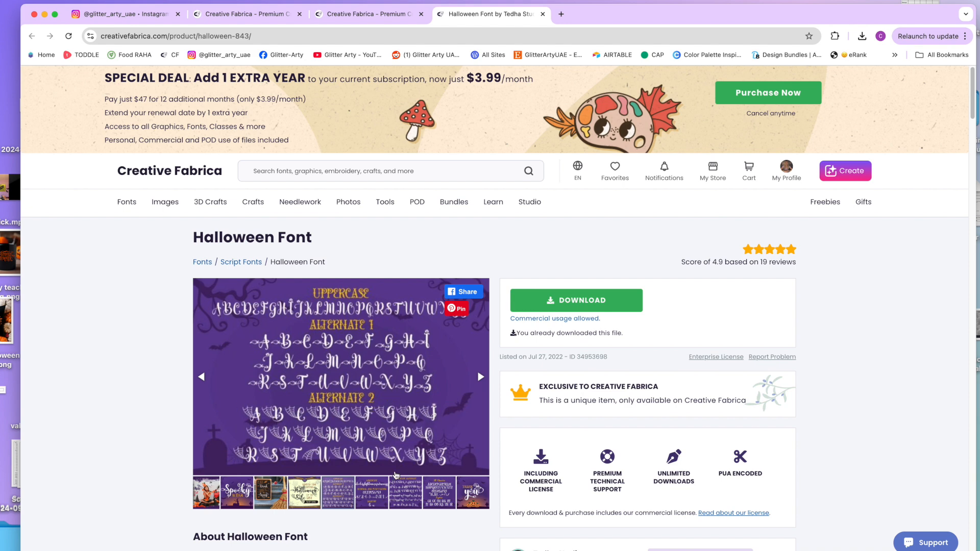
pyautogui.click(373, 497)
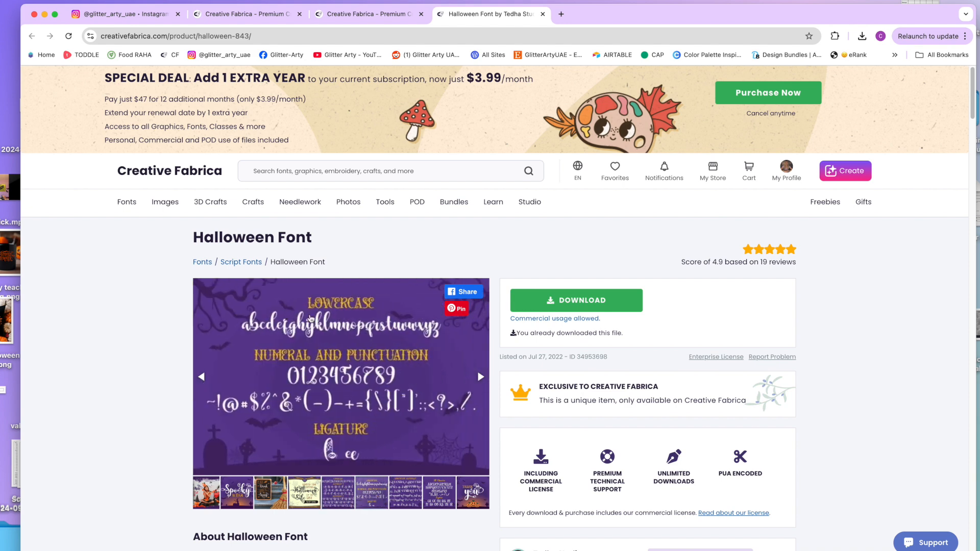
pyautogui.click(405, 501)
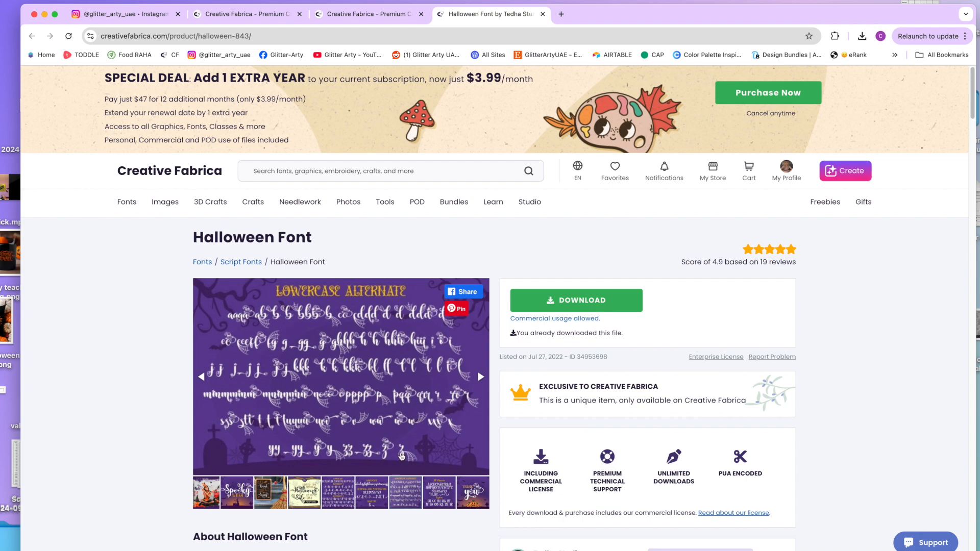
# Preview the word "Halloween" at 72pt in the product page's font tester.
pyautogui.scroll(-2, 402, 457)
pyautogui.scroll(-10, 400, 455)
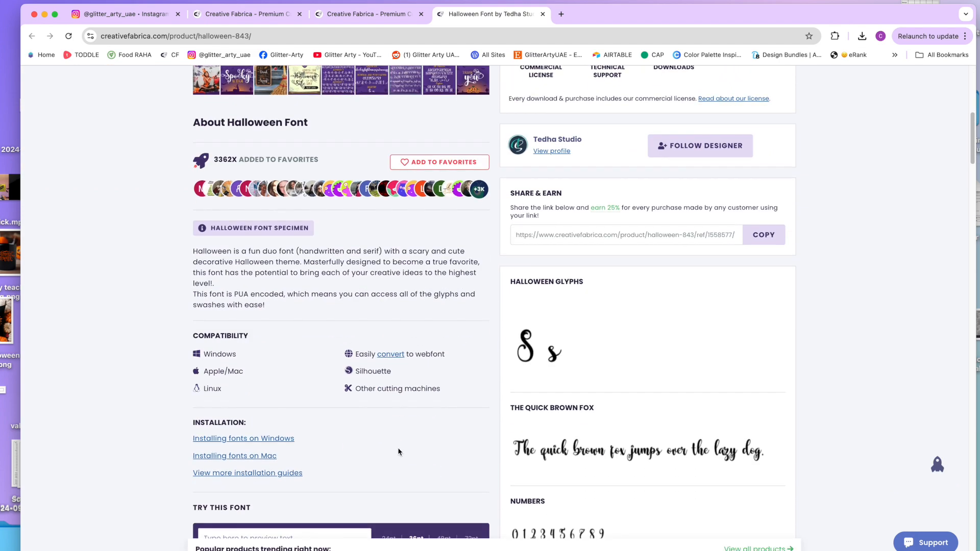
pyautogui.scroll(-4, 399, 451)
pyautogui.click(271, 218)
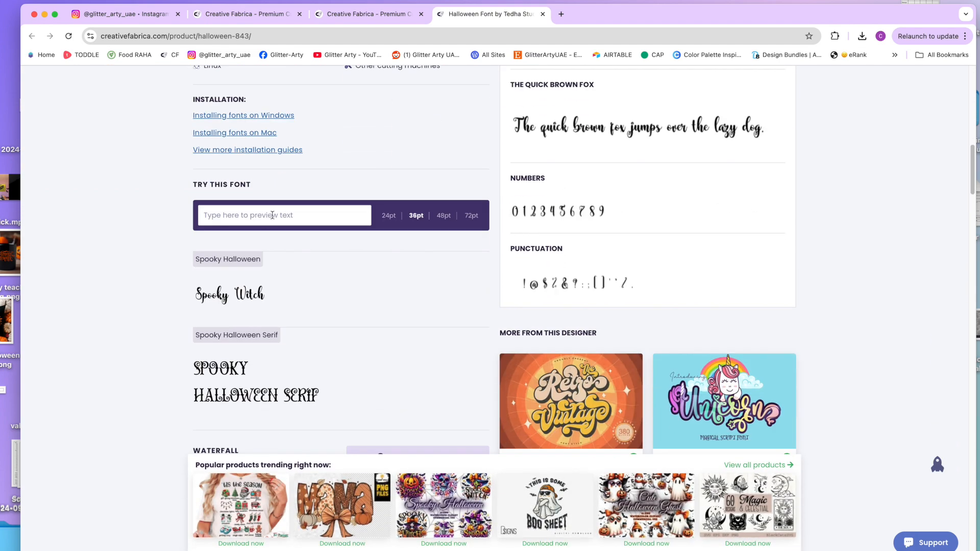
pyautogui.scroll(-3, 271, 218)
pyautogui.scroll(-1, 270, 218)
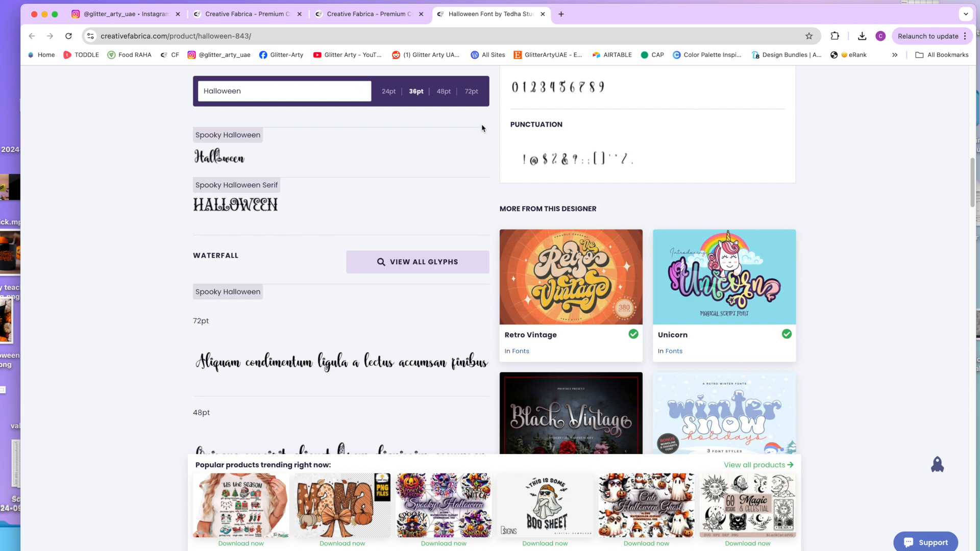
pyautogui.click(471, 93)
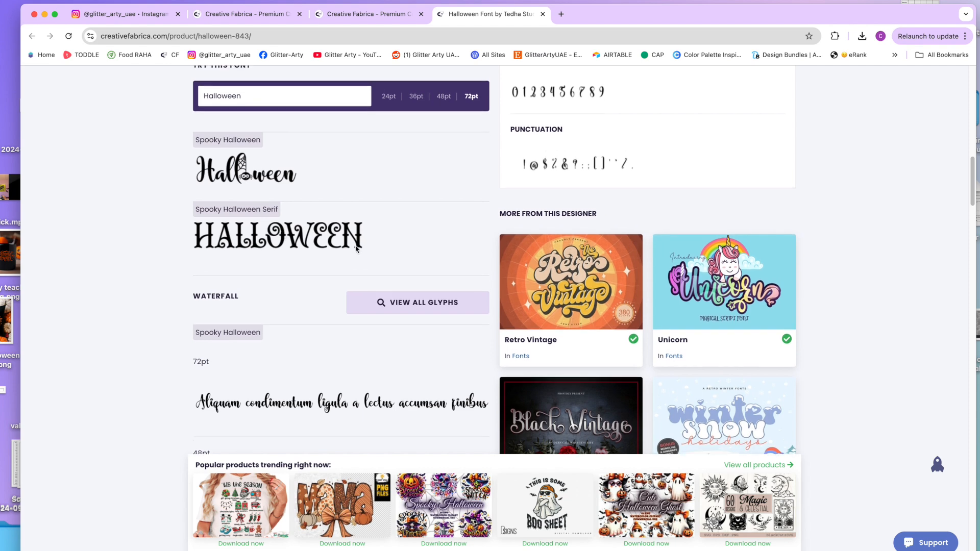
# Download the Spooky Halloween font duo from its product page.
pyautogui.scroll(2, 244, 218)
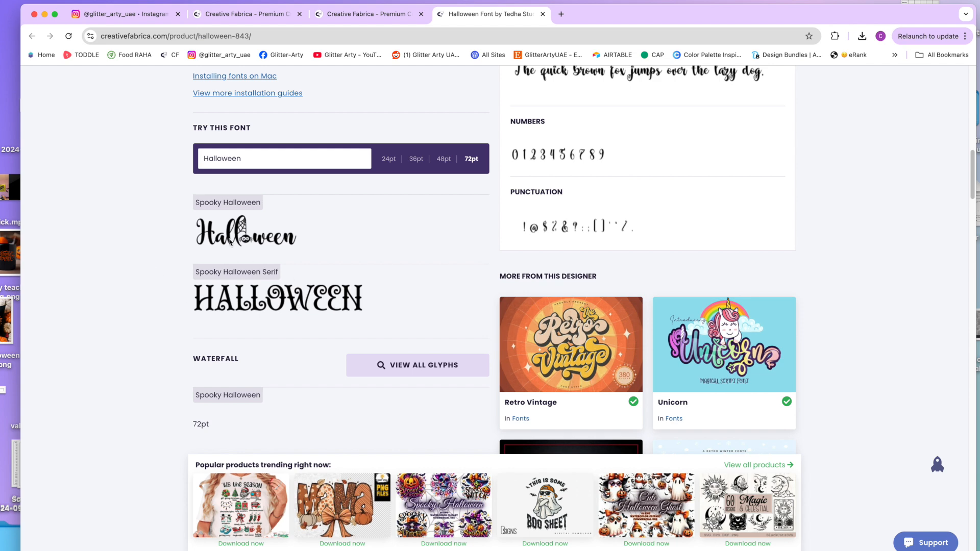
pyautogui.scroll(5, 386, 281)
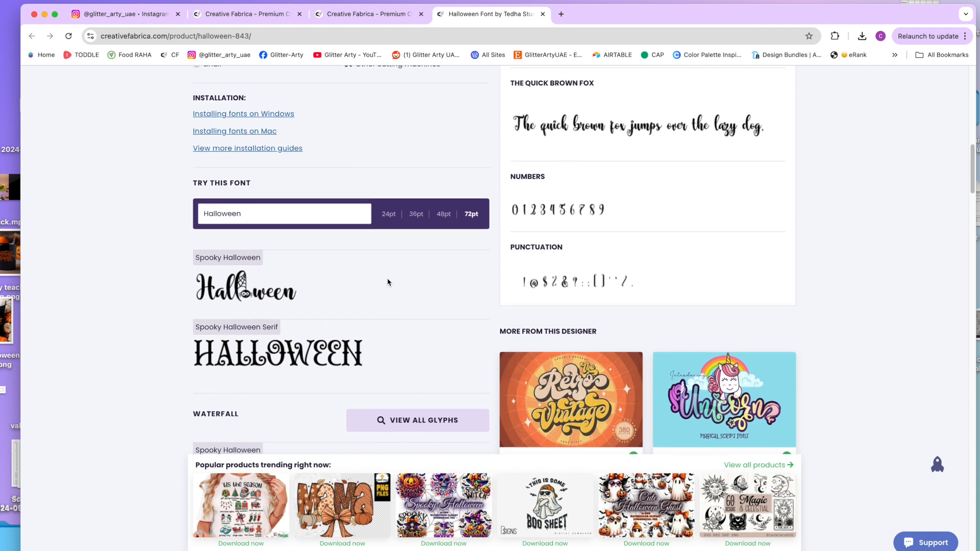
pyautogui.scroll(10, 388, 283)
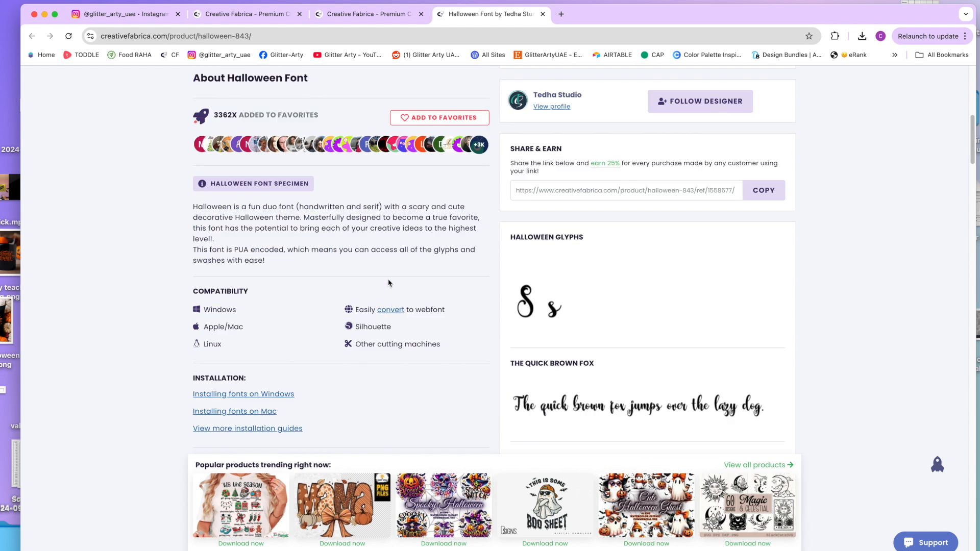
pyautogui.scroll(1, 388, 284)
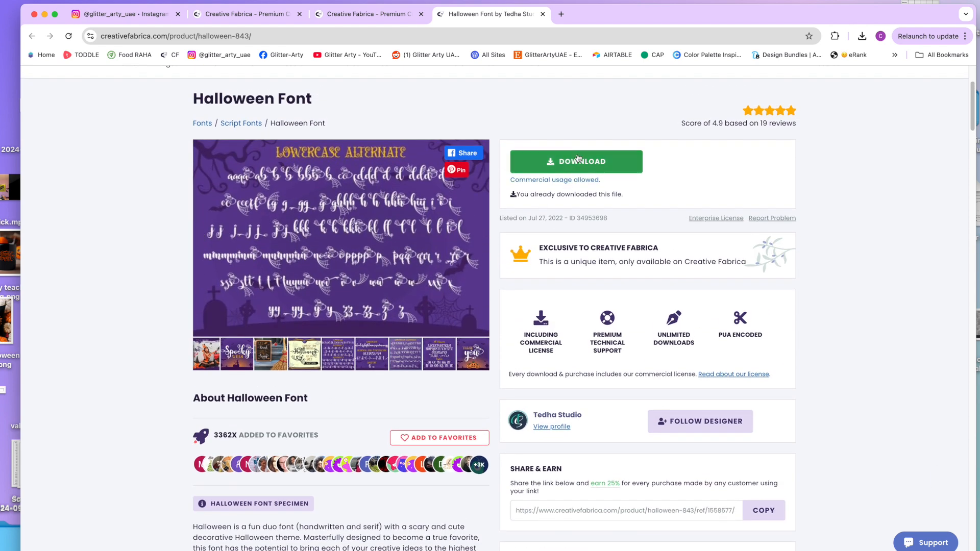
pyautogui.click(587, 167)
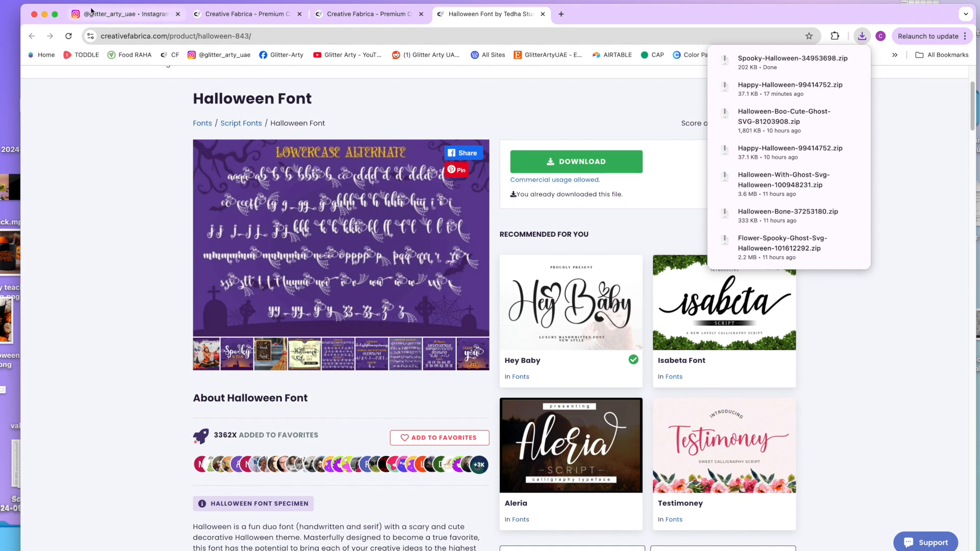
# Minimise the browser and look for Font Book among the applications on Macintosh HD, closing the Finder window when done.
pyautogui.click(44, 14)
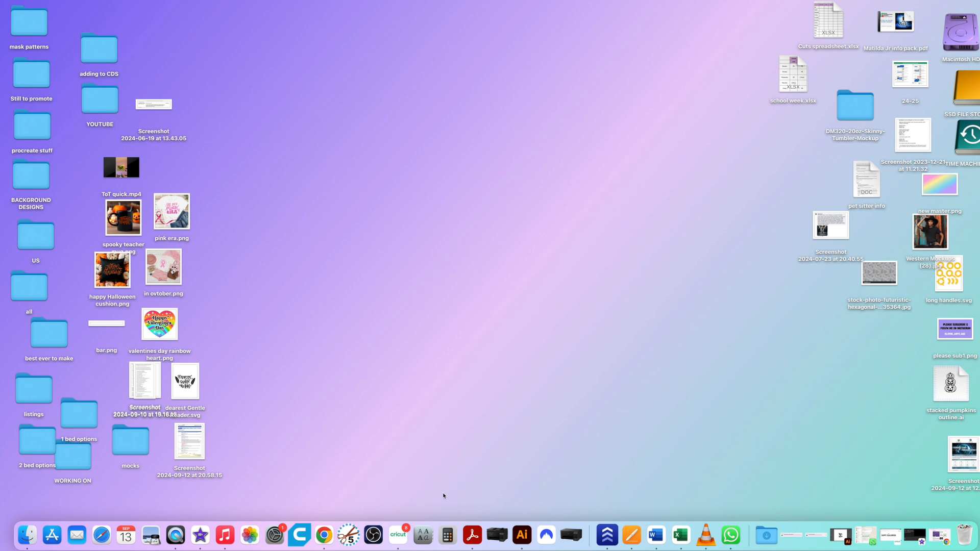
pyautogui.doubleClick(962, 34)
pyautogui.scroll(8, 267, 155)
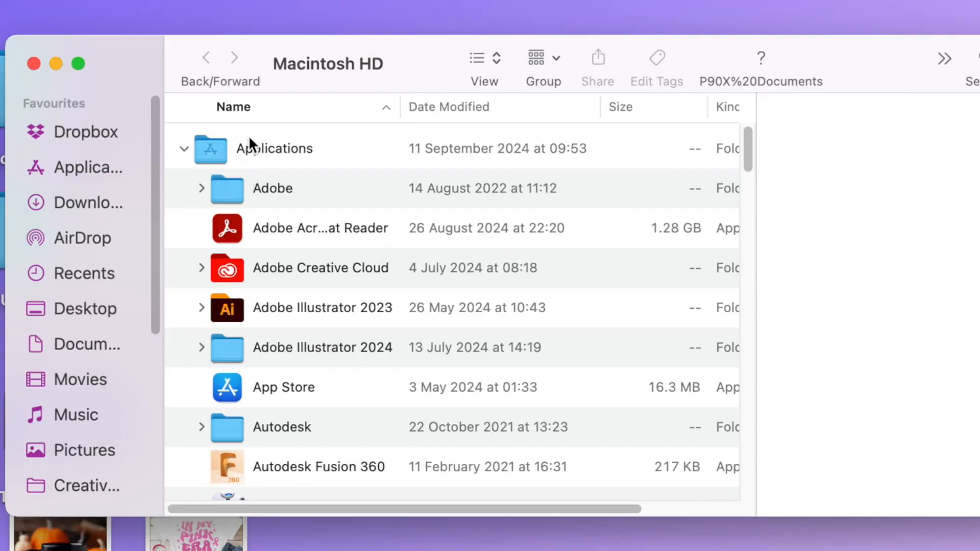
pyautogui.scroll(-15, 393, 306)
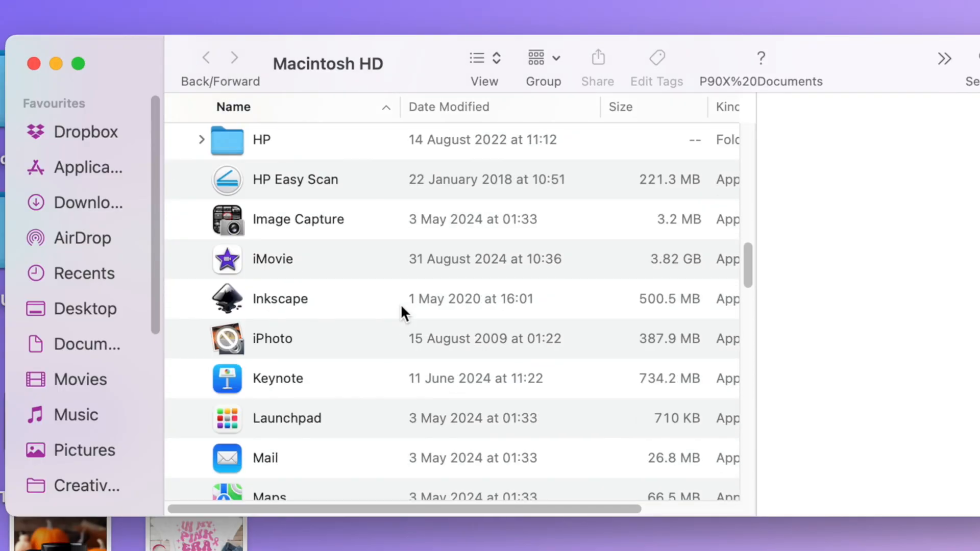
pyautogui.scroll(5, 401, 307)
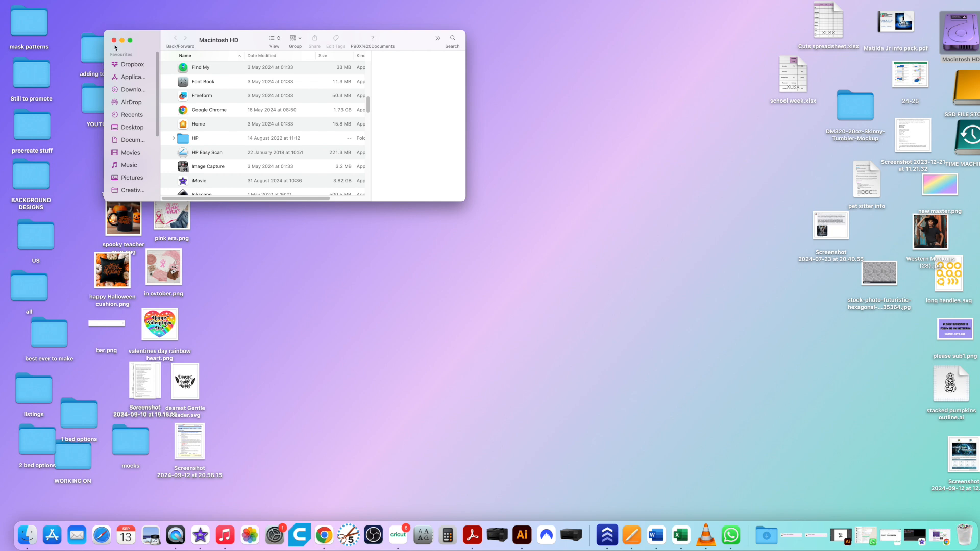
pyautogui.click(34, 63)
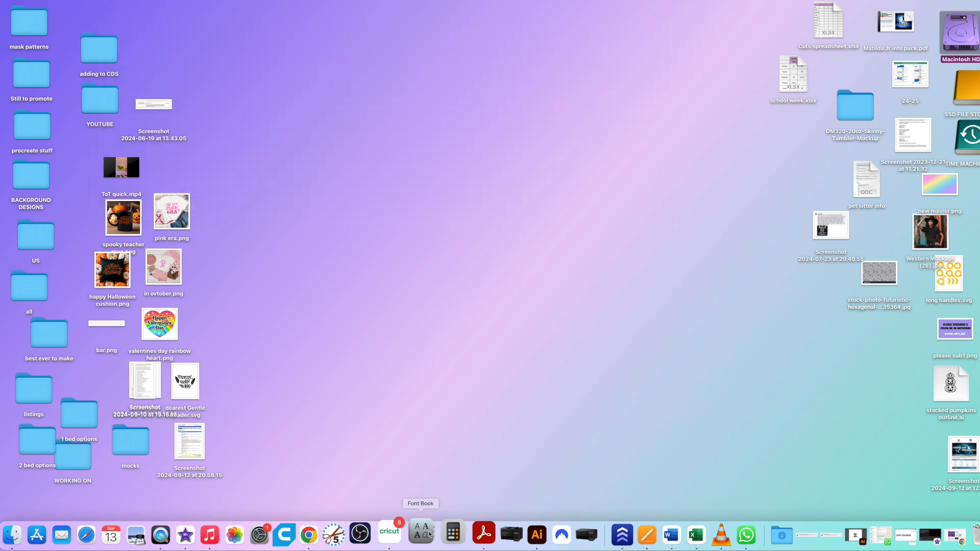
# Open Font Book, move its window aside, and place the downloaded Spooky Halloween zip on the desktop.
pyautogui.click(423, 531)
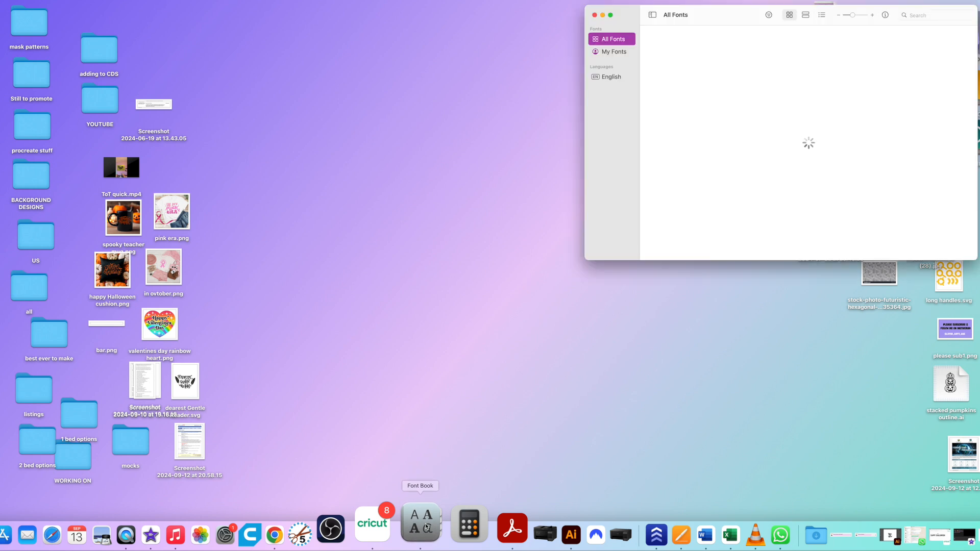
pyautogui.moveTo(719, 14); pyautogui.dragTo(217, 37)
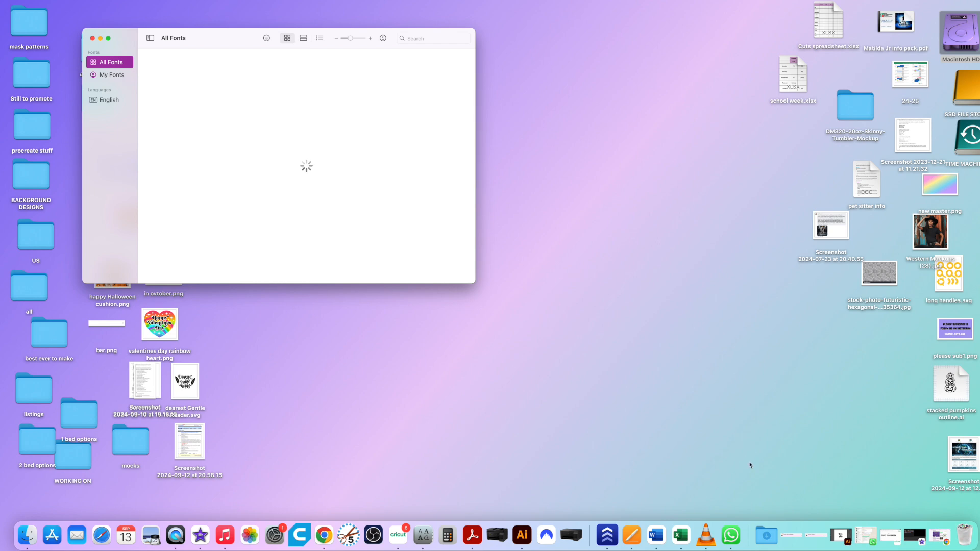
pyautogui.click(769, 530)
pyautogui.moveTo(783, 486); pyautogui.dragTo(638, 247)
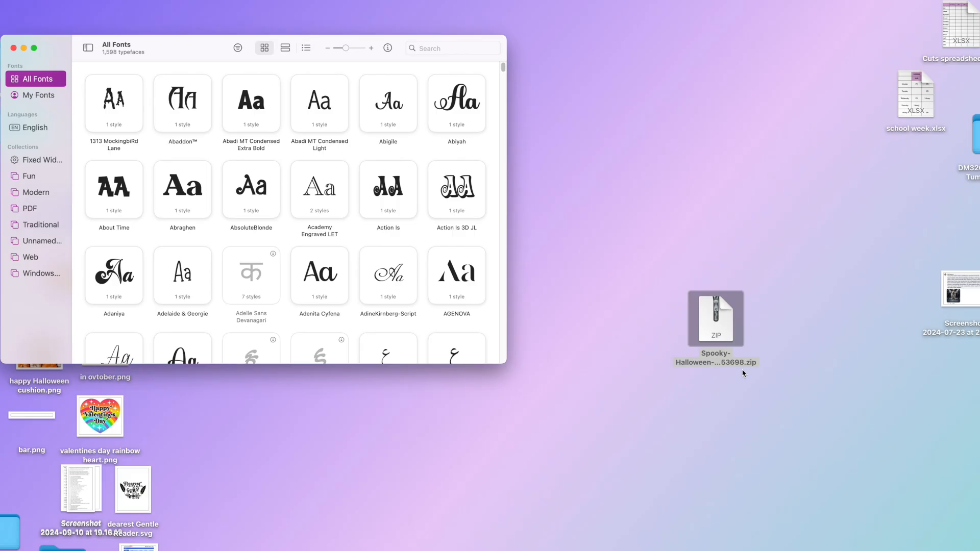
# Extract the Spooky Halloween zip, set the extracted folder apart on the desktop, and move the zip to the trash.
pyautogui.click(717, 323)
pyautogui.doubleClick(717, 320)
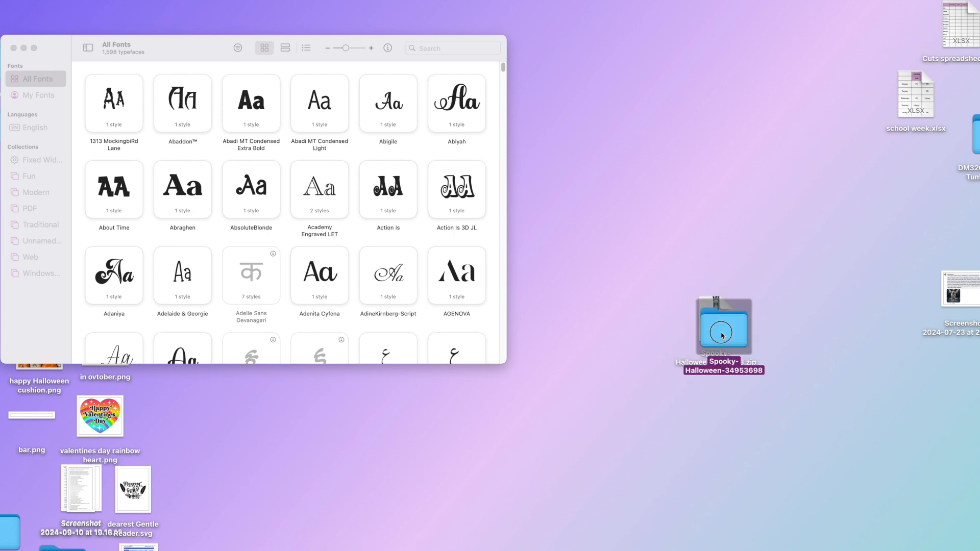
pyautogui.click(720, 325)
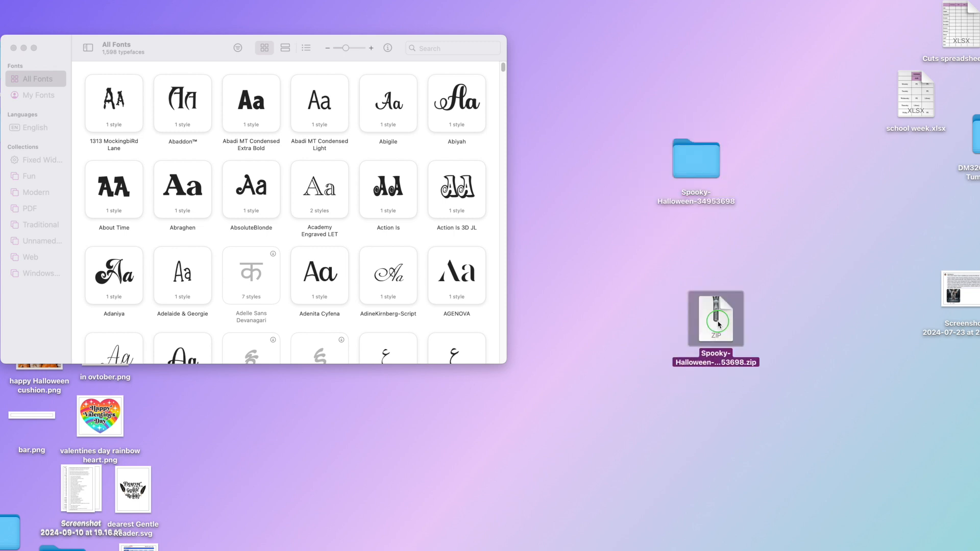
pyautogui.rightClick(719, 326)
pyautogui.click(735, 351)
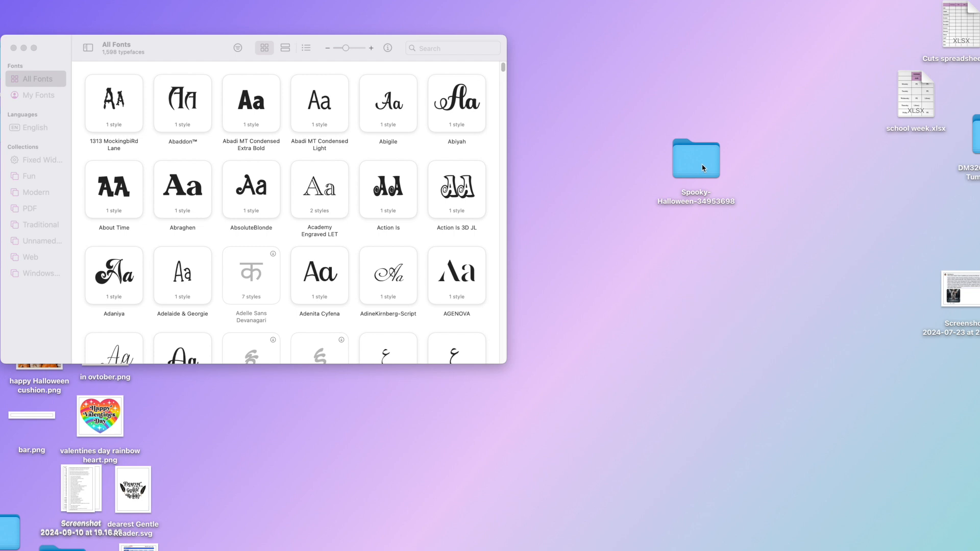
# Open the extracted Spooky Halloween folder beside Font Book and install Spooky Halloween.otf and Spooky Halloween Serif.otf from it.
pyautogui.doubleClick(703, 167)
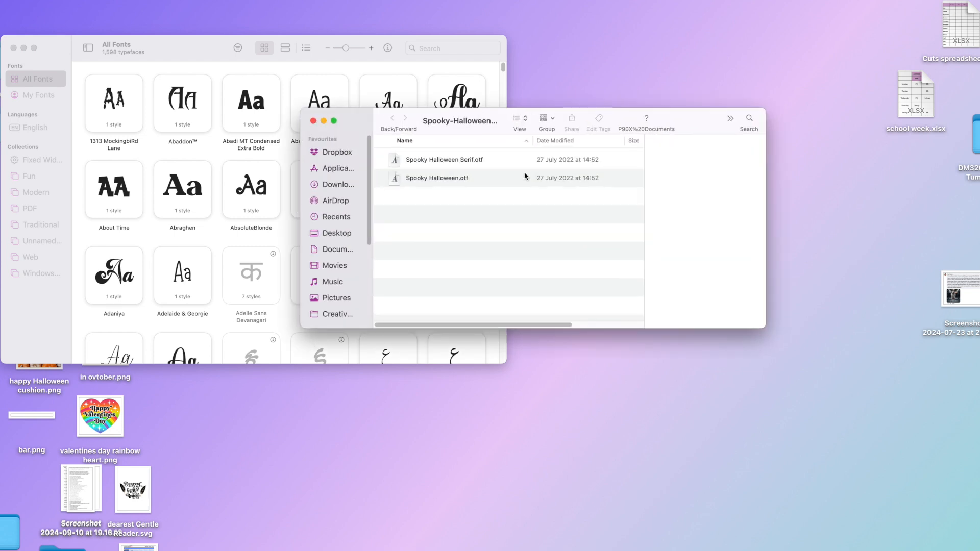
pyautogui.moveTo(501, 114); pyautogui.dragTo(740, 132)
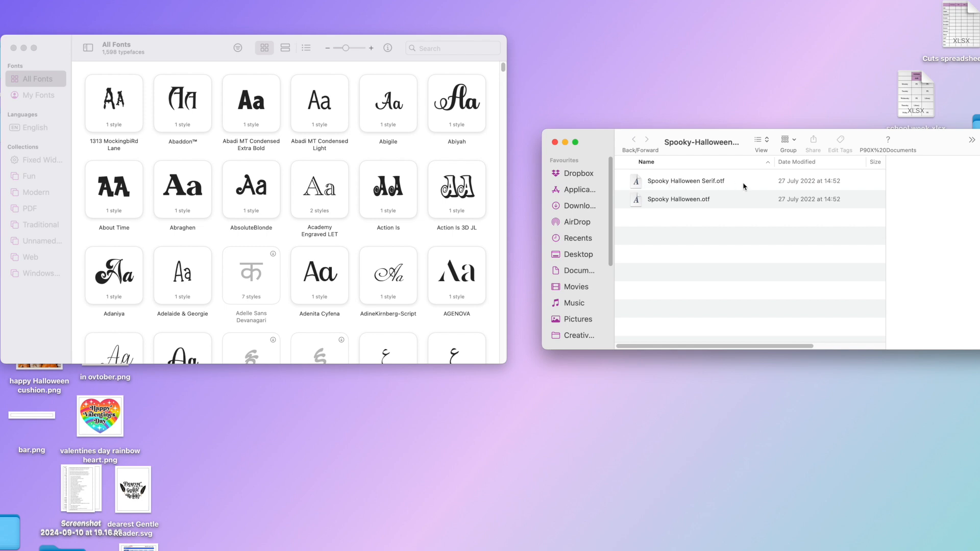
pyautogui.click(717, 182)
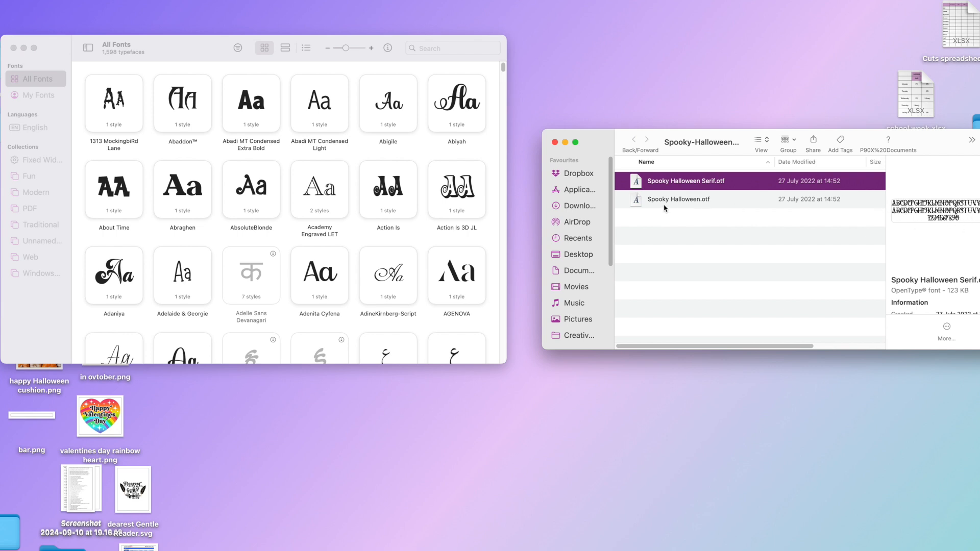
pyautogui.click(695, 202)
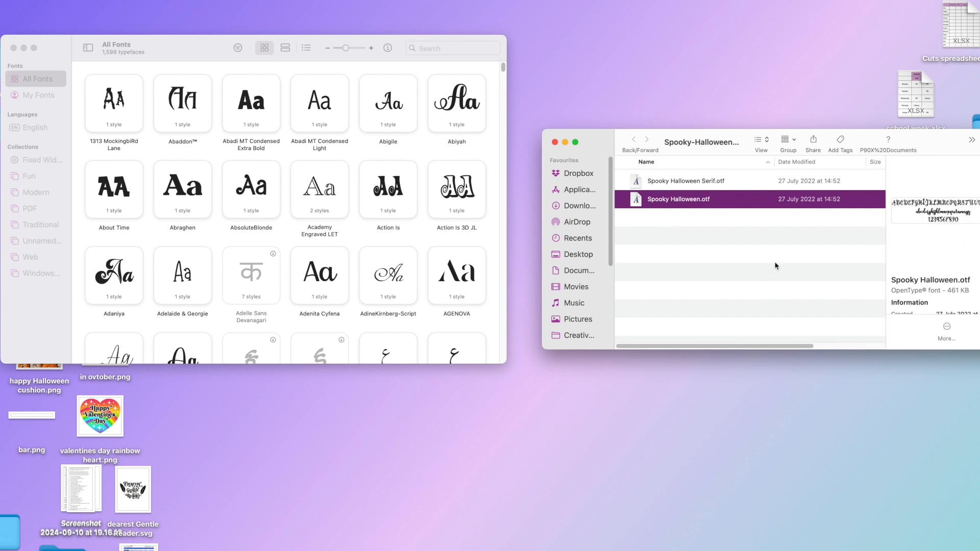
pyautogui.moveTo(643, 204); pyautogui.dragTo(302, 202)
pyautogui.click(705, 182)
pyautogui.moveTo(649, 183); pyautogui.dragTo(213, 179)
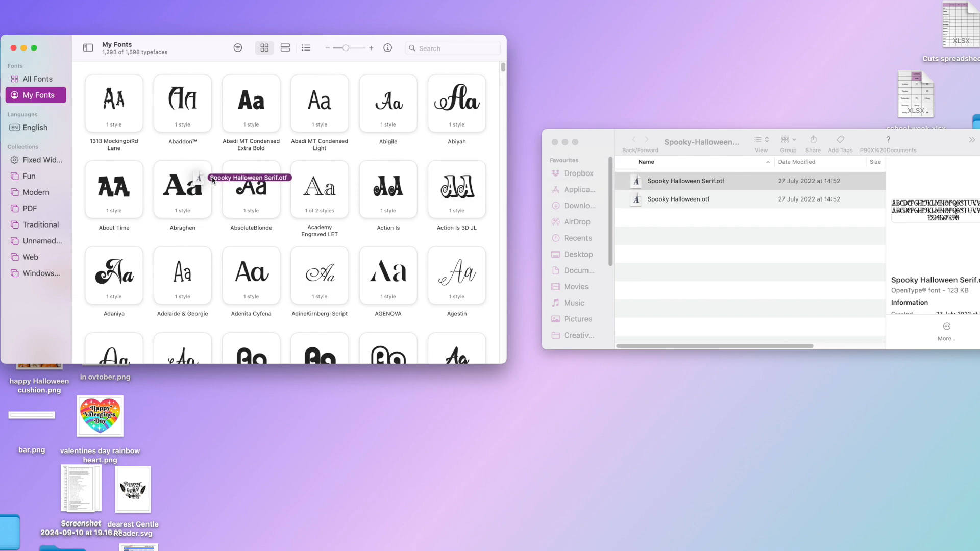
pyautogui.moveTo(213, 180); pyautogui.dragTo(213, 179)
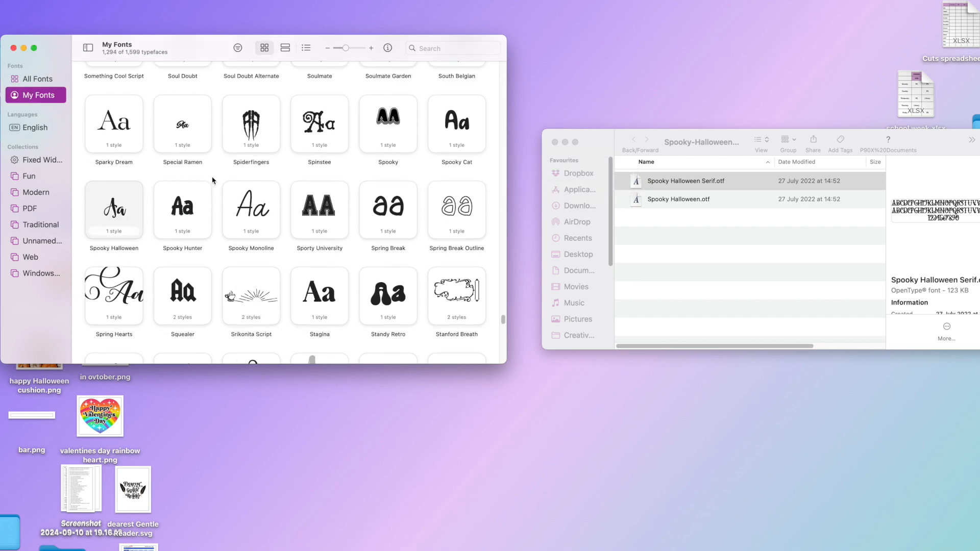
# Close the font folder's window, move the extracted folder to the trash, and set the Font Book window aside on the desktop.
pyautogui.click(555, 142)
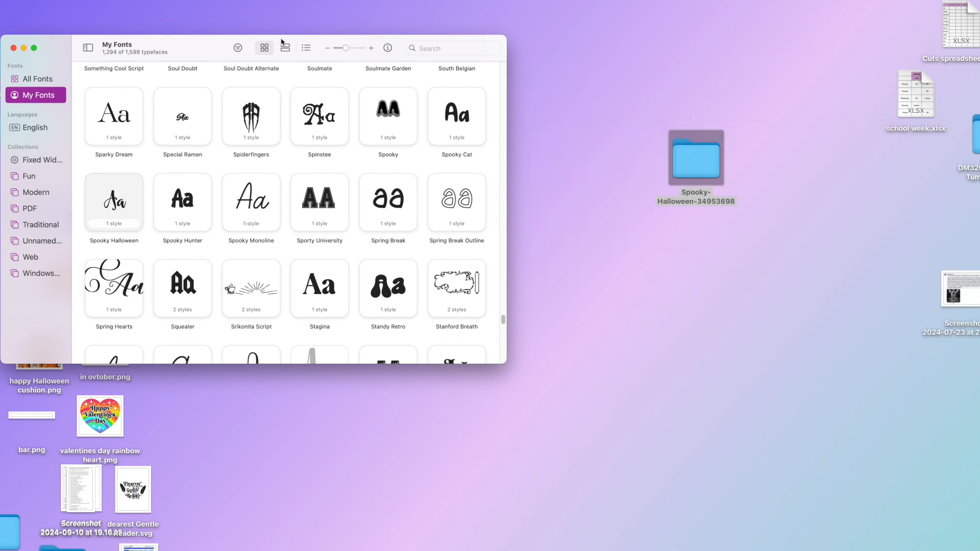
pyautogui.rightClick(697, 163)
pyautogui.click(727, 192)
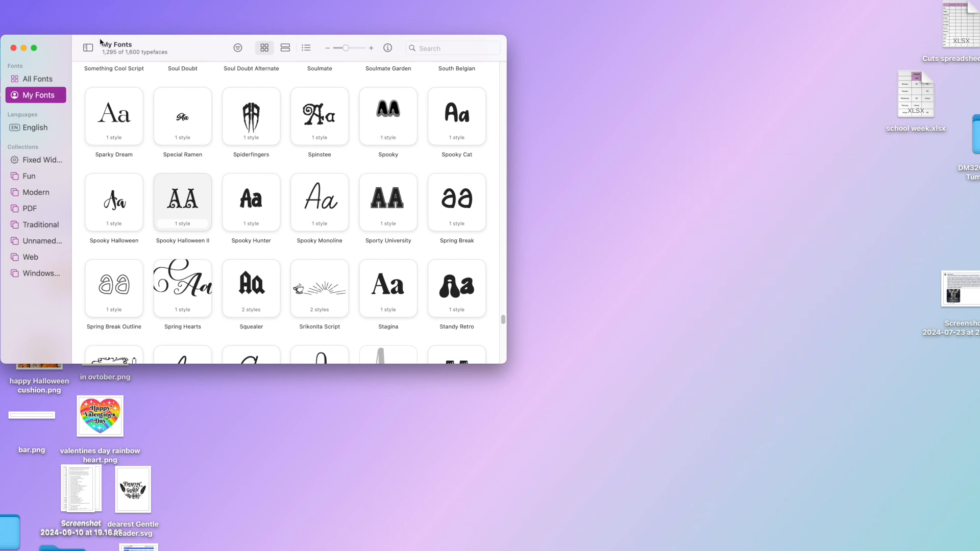
pyautogui.moveTo(163, 46); pyautogui.dragTo(810, 10)
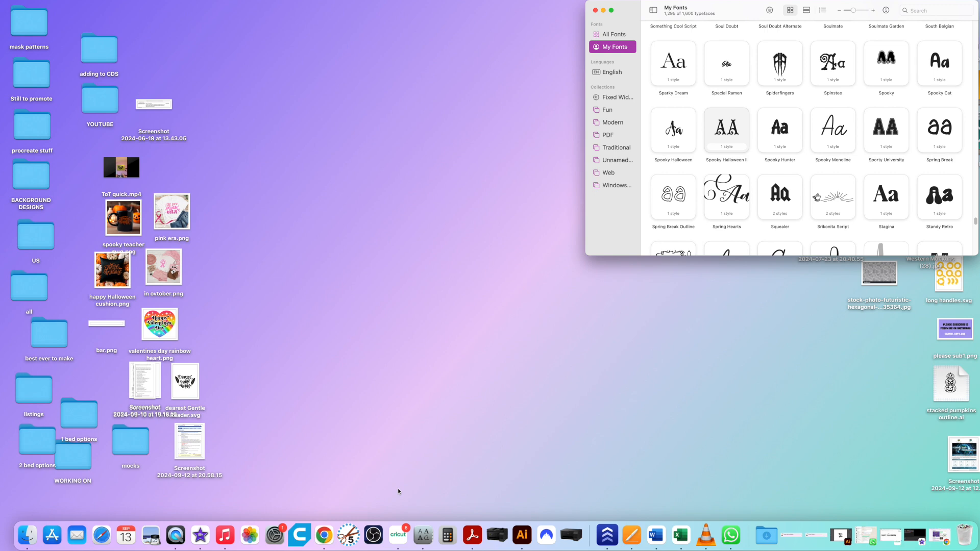
# Quit Cricut Design Space and relaunch it.
pyautogui.rightClick(401, 522)
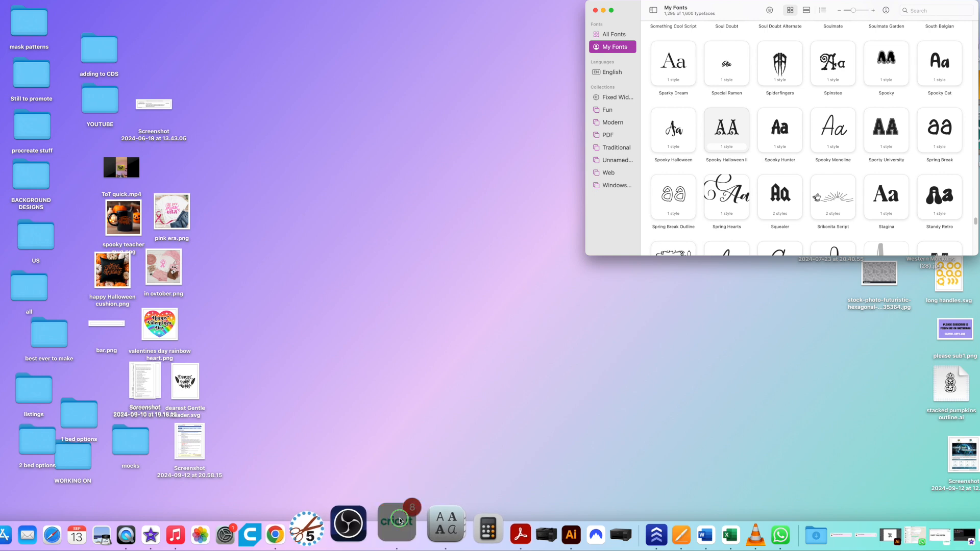
pyautogui.click(406, 481)
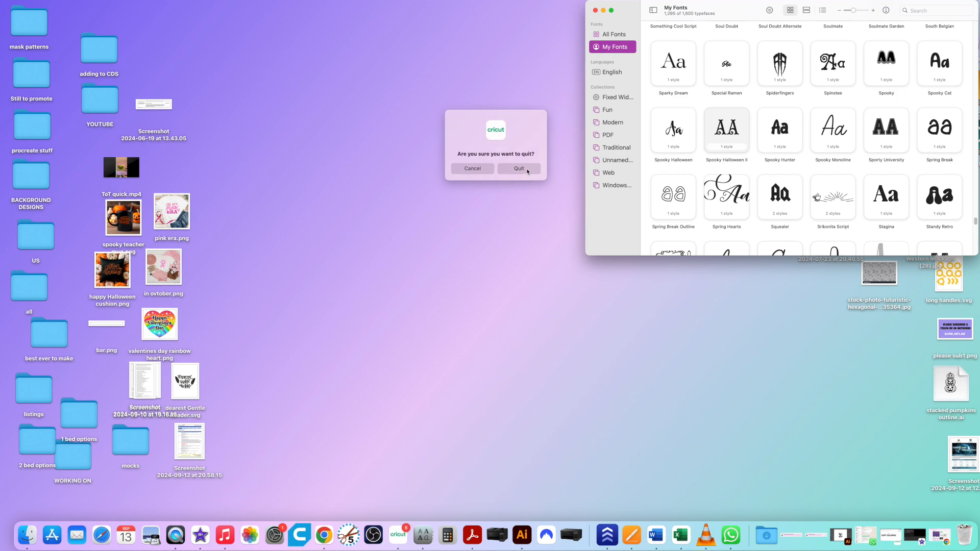
pyautogui.click(528, 170)
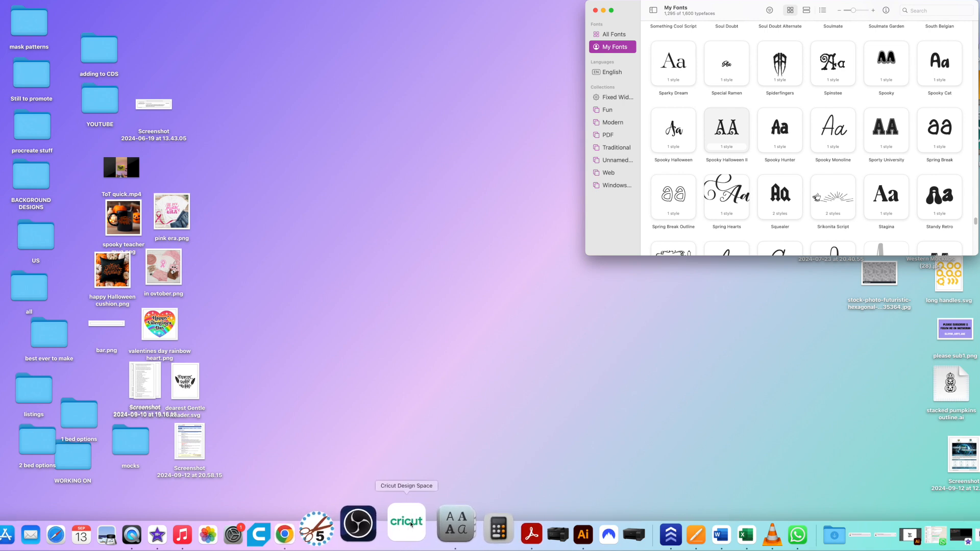
pyautogui.click(410, 524)
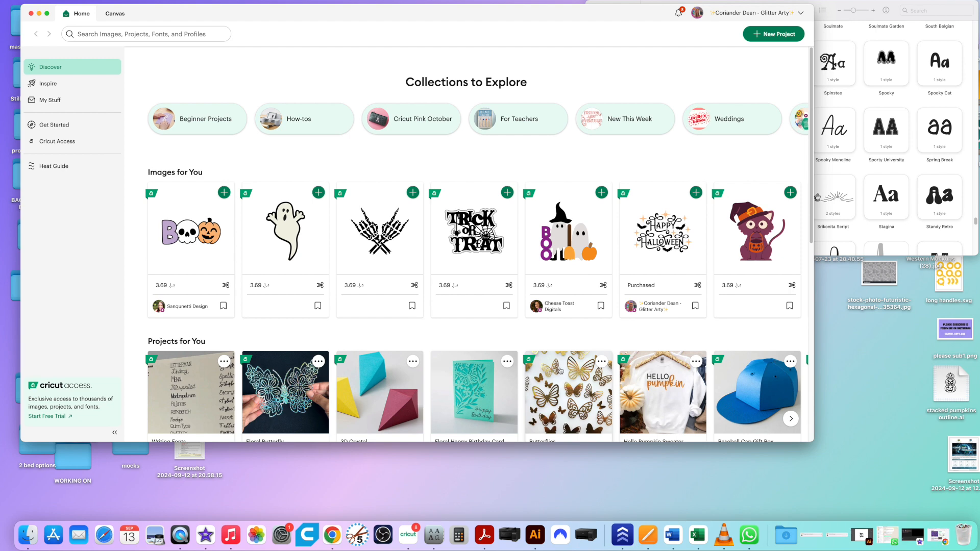
# Start a new Design Space project and add a text object reading "Happy Halloween" to the canvas.
pyautogui.click(779, 36)
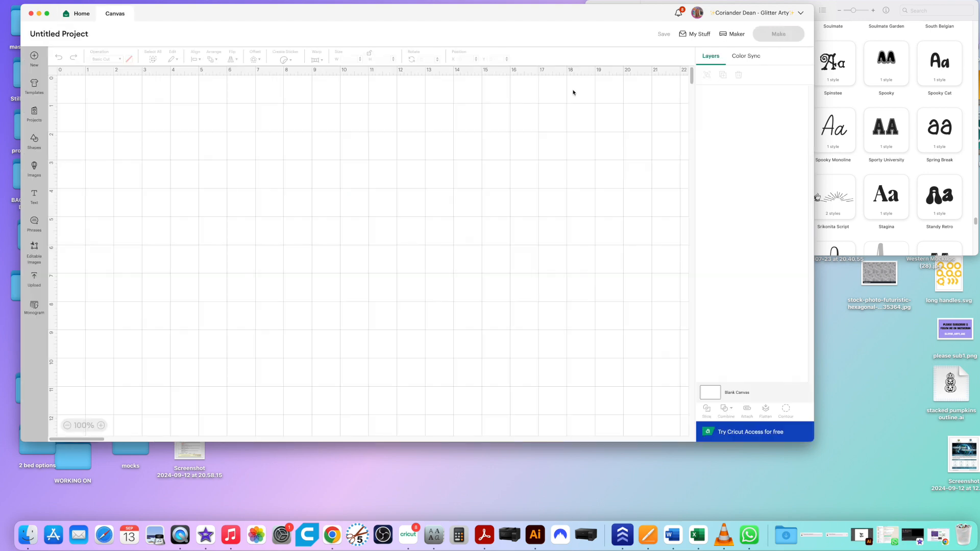
pyautogui.moveTo(362, 16); pyautogui.dragTo(378, 15)
pyautogui.click(45, 194)
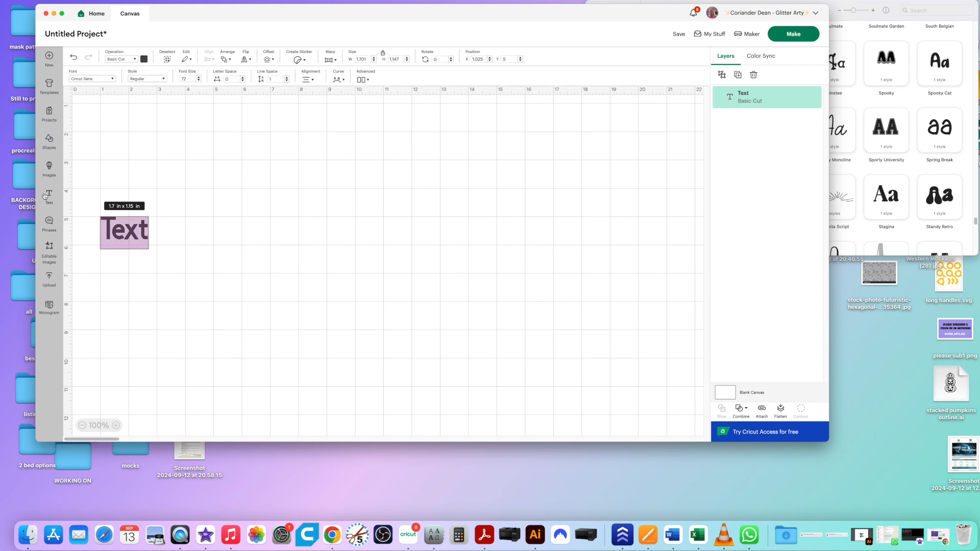
pyautogui.click(146, 233)
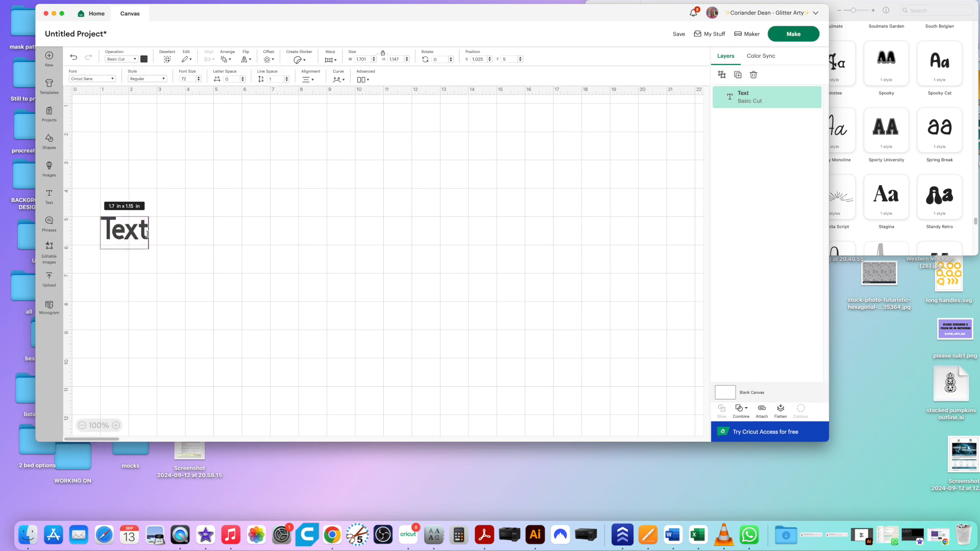
pyautogui.press('BackSpace')
pyautogui.press('BackSpace')
pyautogui.press('BackSpace')
pyautogui.press('BackSpace')
pyautogui.write('Happy Hal')
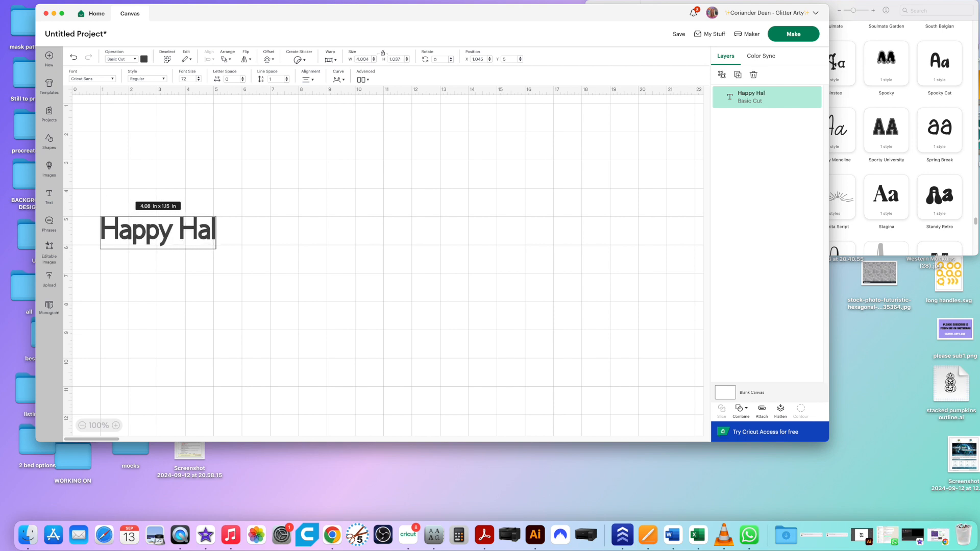
pyautogui.write('loween')
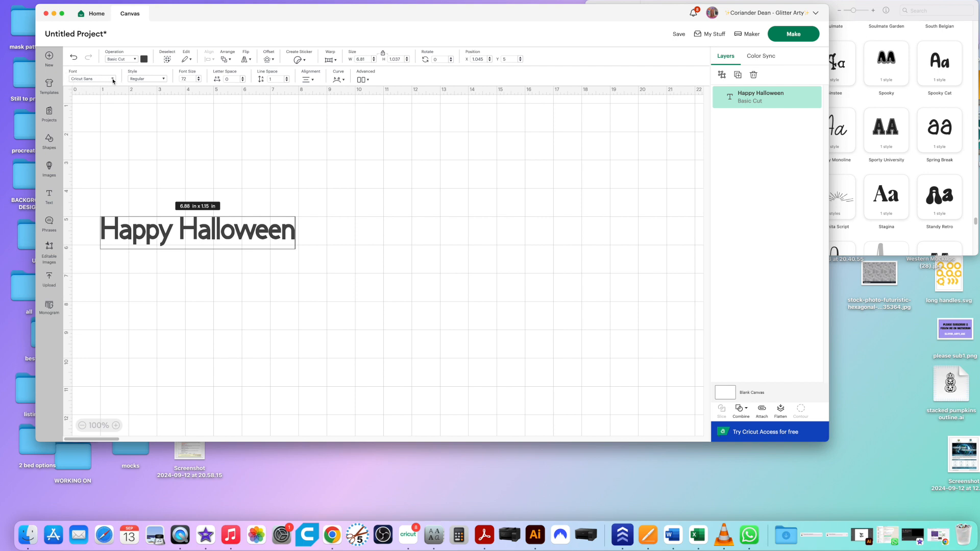
# Browse the fonts available for the text, looking through the Cricut, system and bookmarked fonts.
pyautogui.click(113, 80)
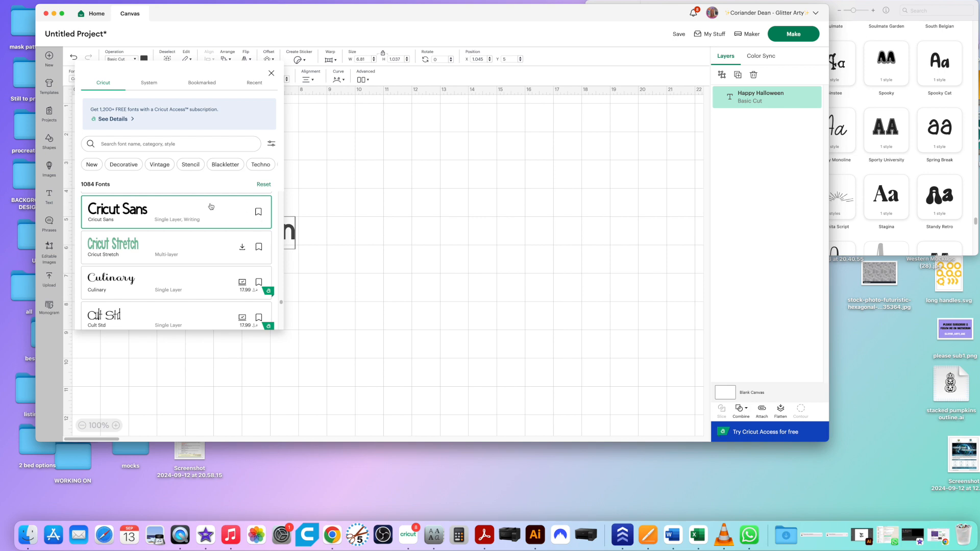
pyautogui.scroll(-3, 209, 243)
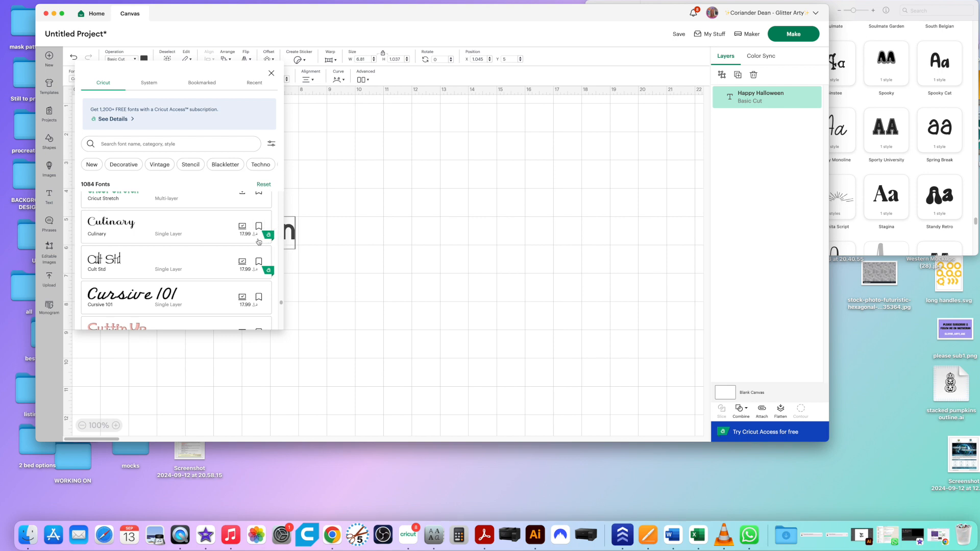
pyautogui.scroll(-6, 202, 258)
pyautogui.scroll(-4, 201, 258)
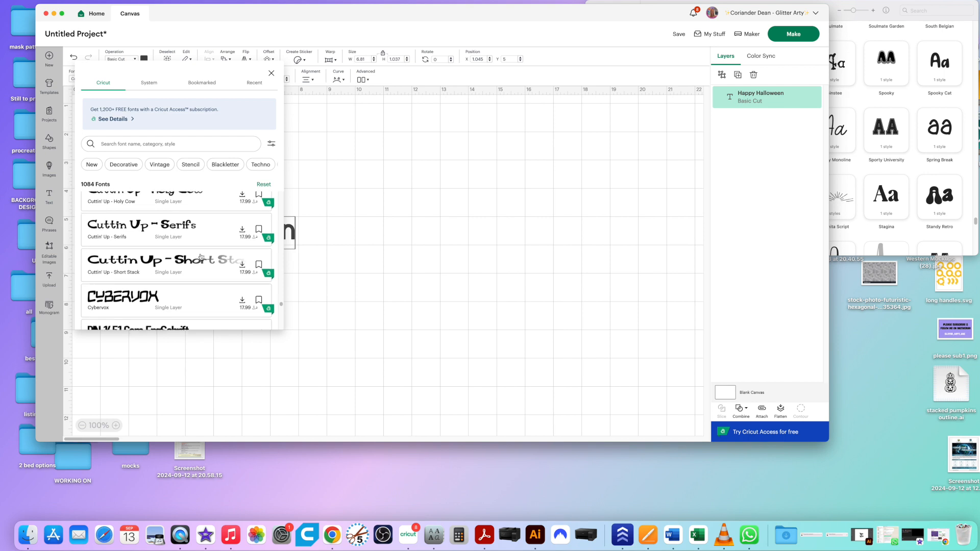
pyautogui.scroll(-2, 191, 285)
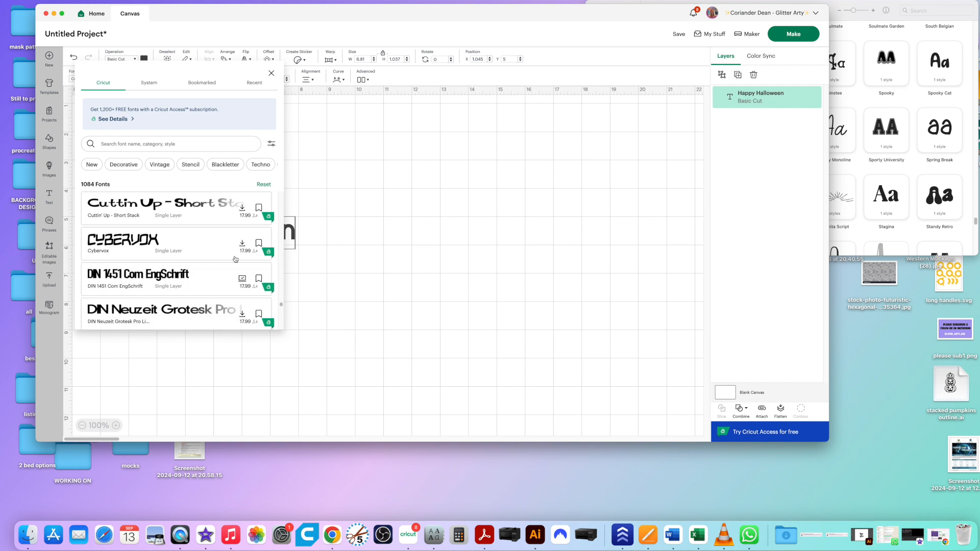
pyautogui.scroll(10, 199, 263)
pyautogui.scroll(3, 199, 262)
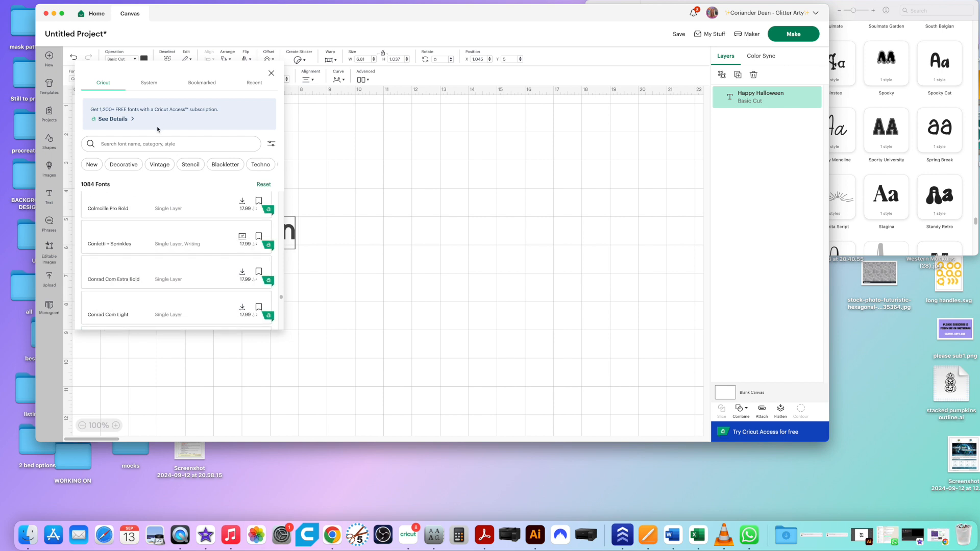
pyautogui.click(149, 82)
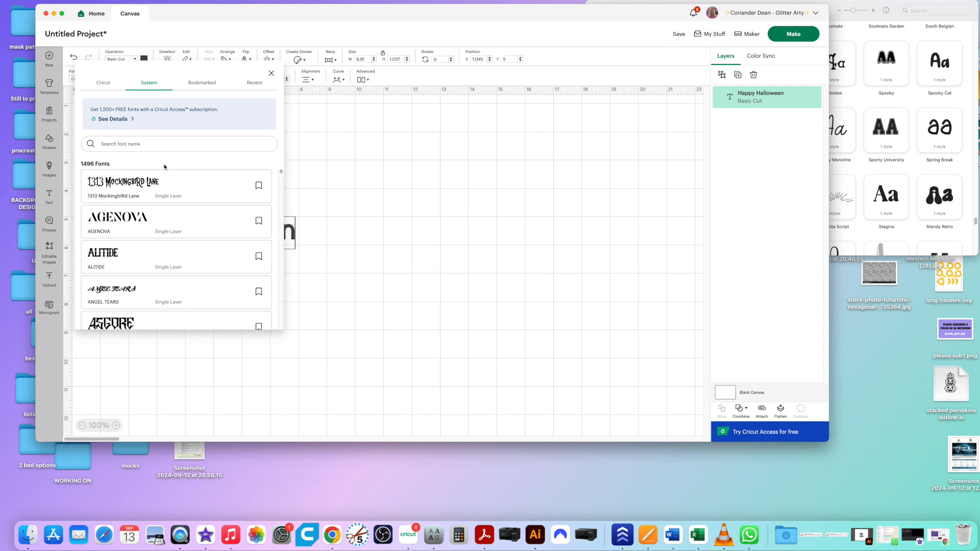
pyautogui.click(199, 83)
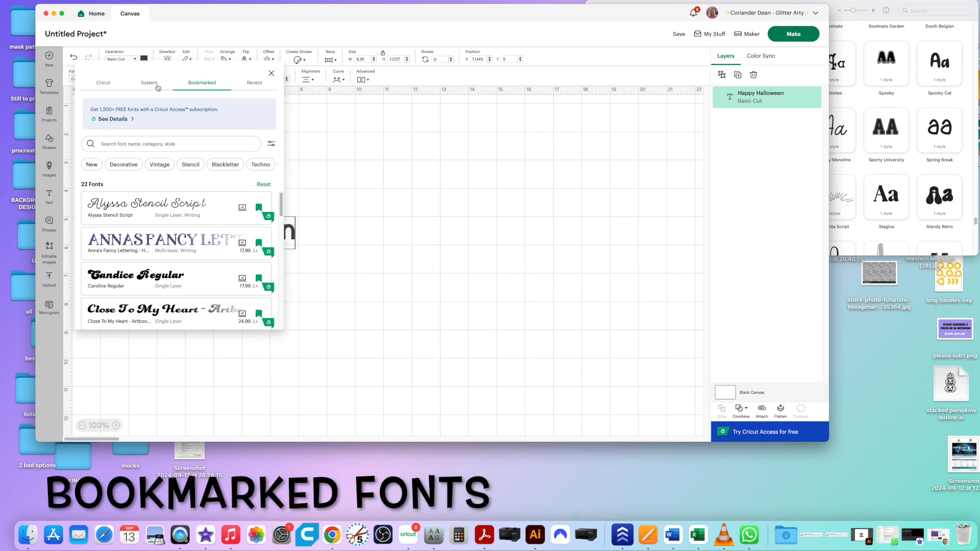
# Find "spooky halloween" among the system fonts, apply Spooky Halloween to the text, and enlarge it to about 14.22 x 3.09 in.
pyautogui.click(149, 83)
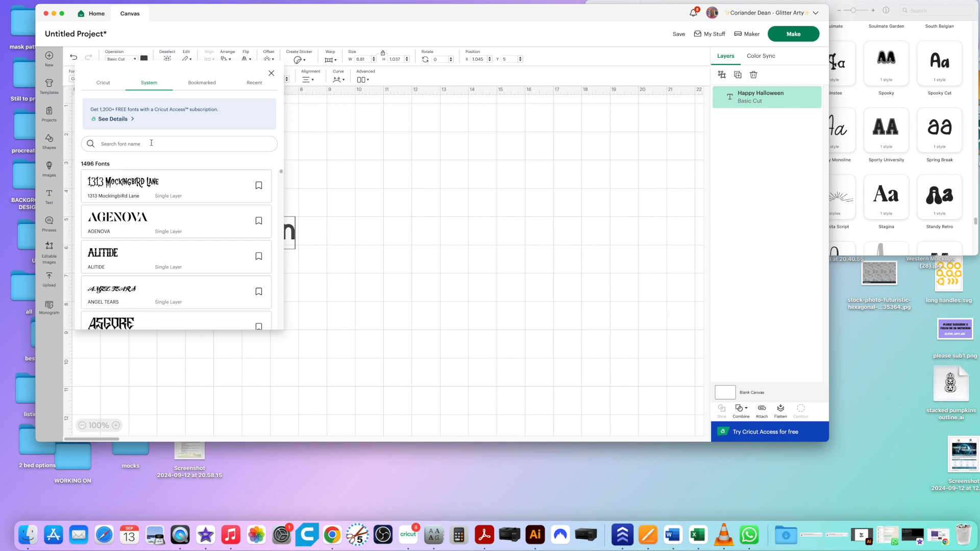
pyautogui.write('spooky halloween')
pyautogui.press('Return')
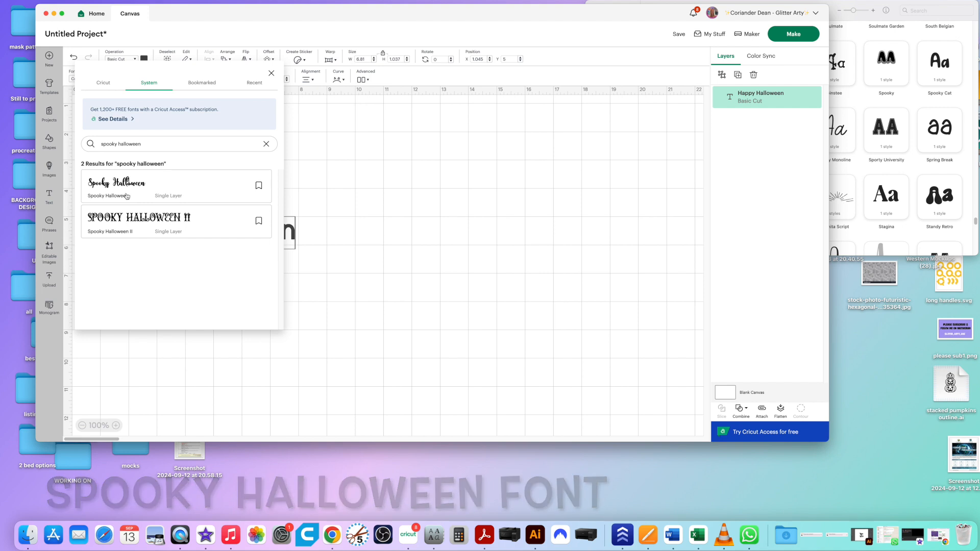
pyautogui.click(140, 196)
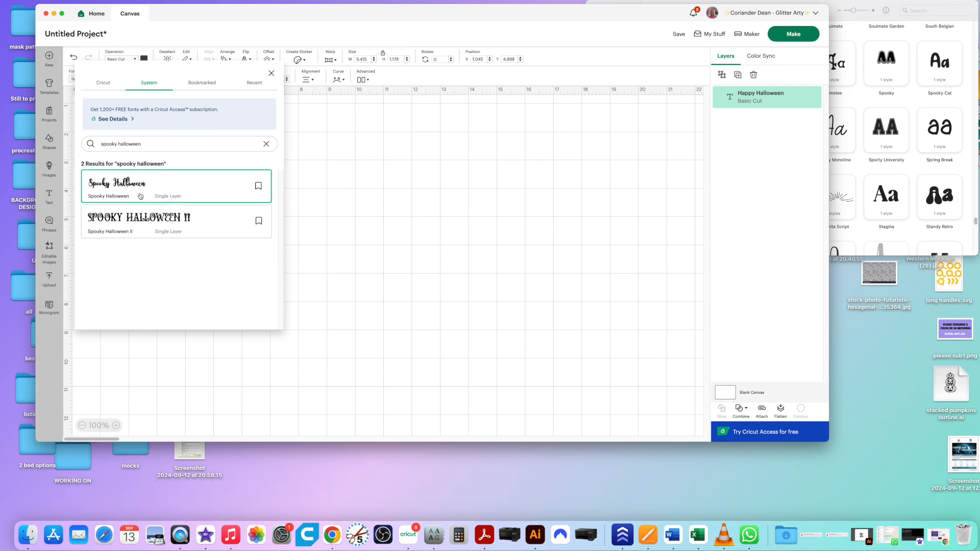
pyautogui.click(270, 74)
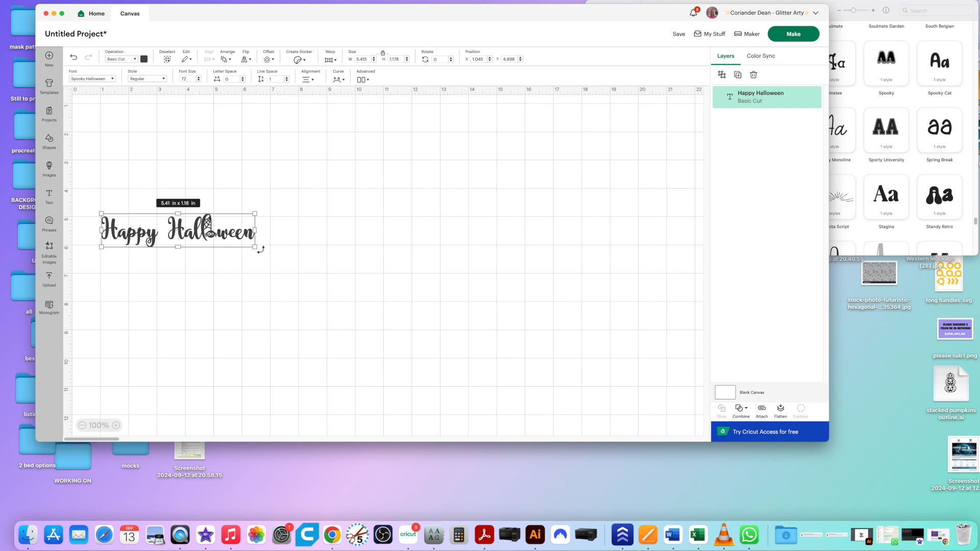
pyautogui.moveTo(257, 248); pyautogui.dragTo(399, 305)
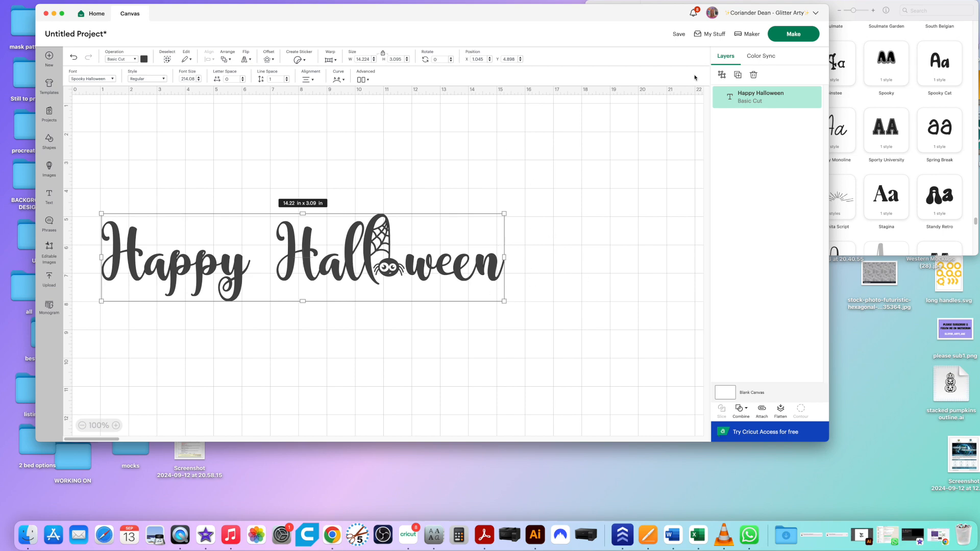
# Arrange the Design Space and Font Book windows beside each other, with Font Book in front and the Happy Halloween text uncovered.
pyautogui.moveTo(665, 20); pyautogui.dragTo(621, 40)
pyautogui.click(746, 14)
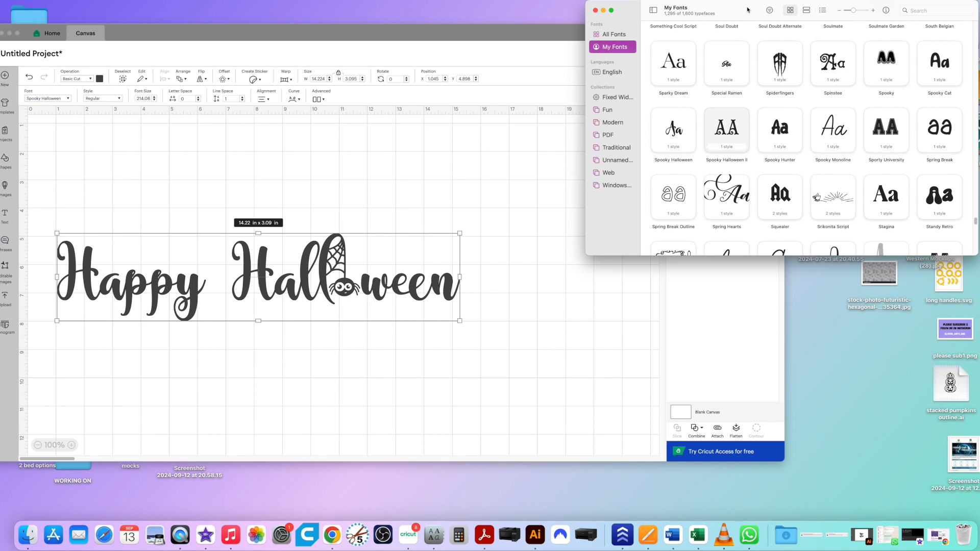
pyautogui.moveTo(734, 9); pyautogui.dragTo(724, 31)
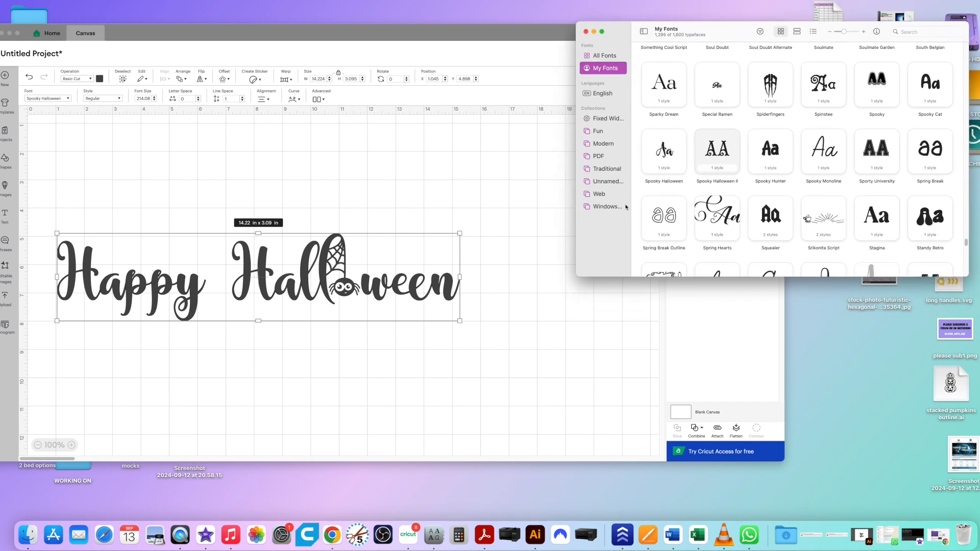
# Search Font Book for "spooky halloween" and open the Spooky Halloween font's detail view.
pyautogui.click(918, 32)
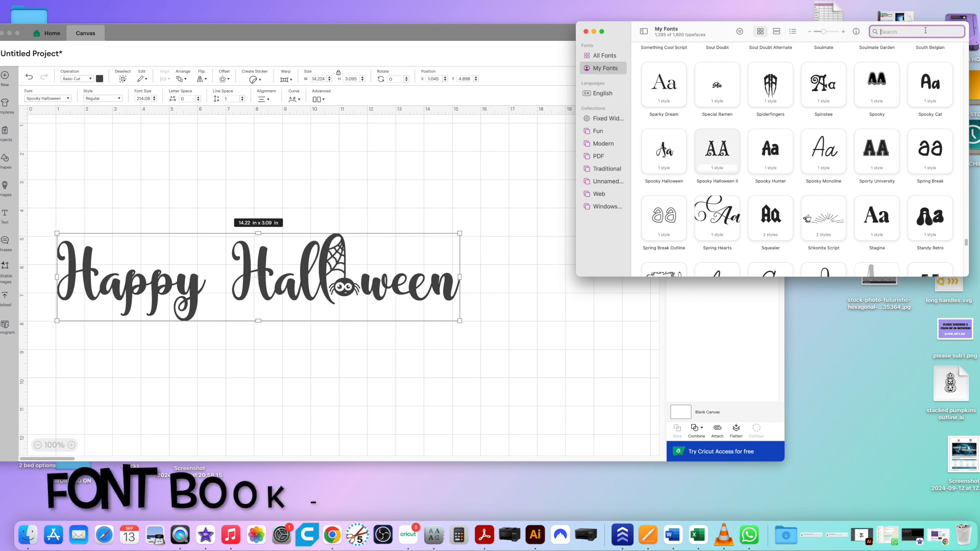
pyautogui.write('spooky hal')
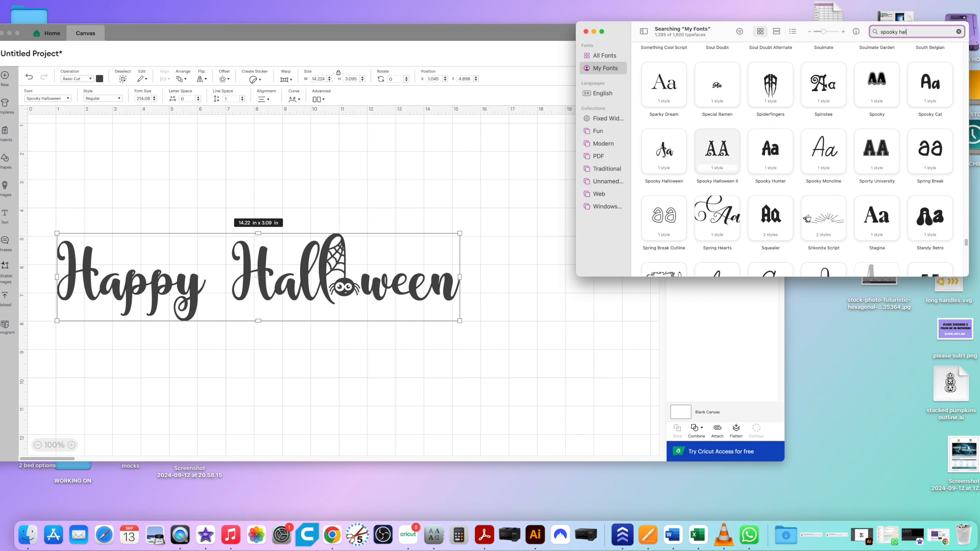
pyautogui.write('en')
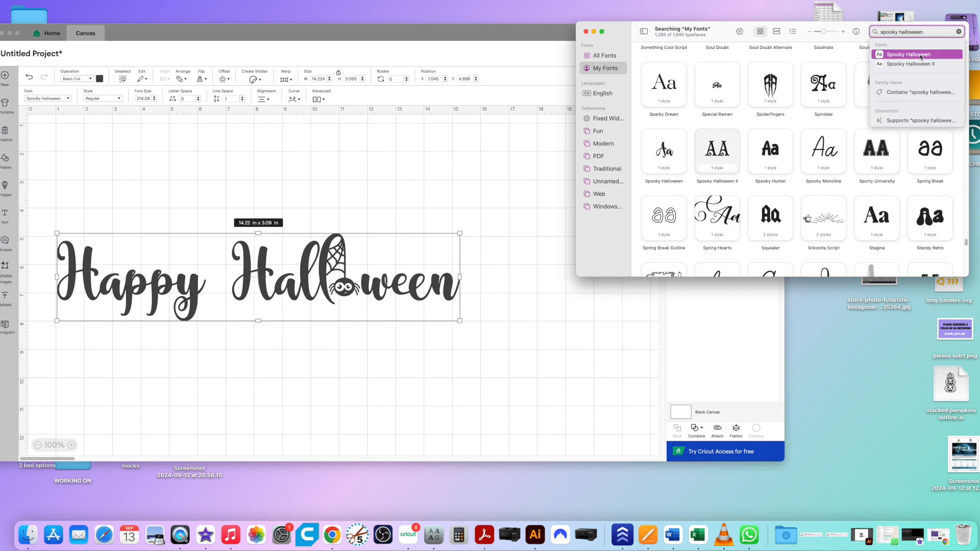
pyautogui.click(920, 55)
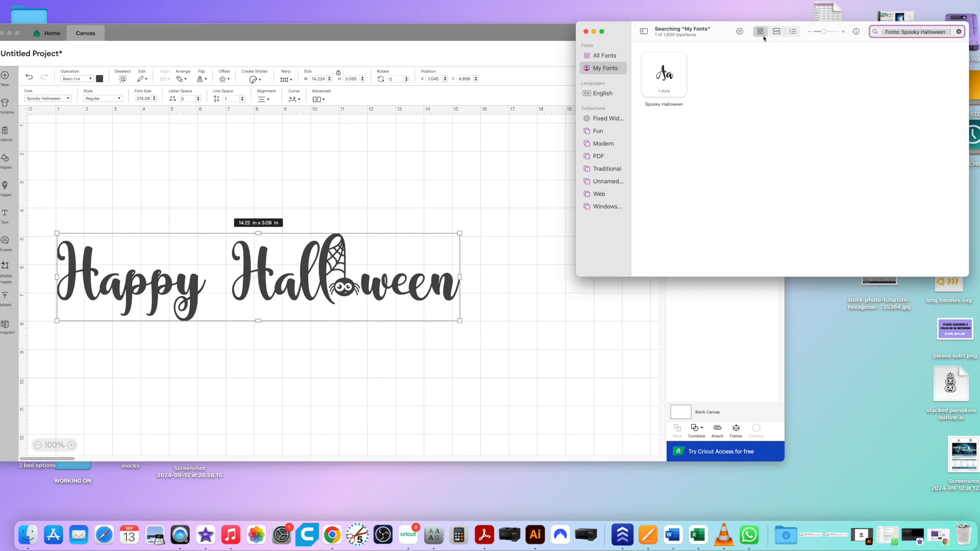
pyautogui.doubleClick(680, 85)
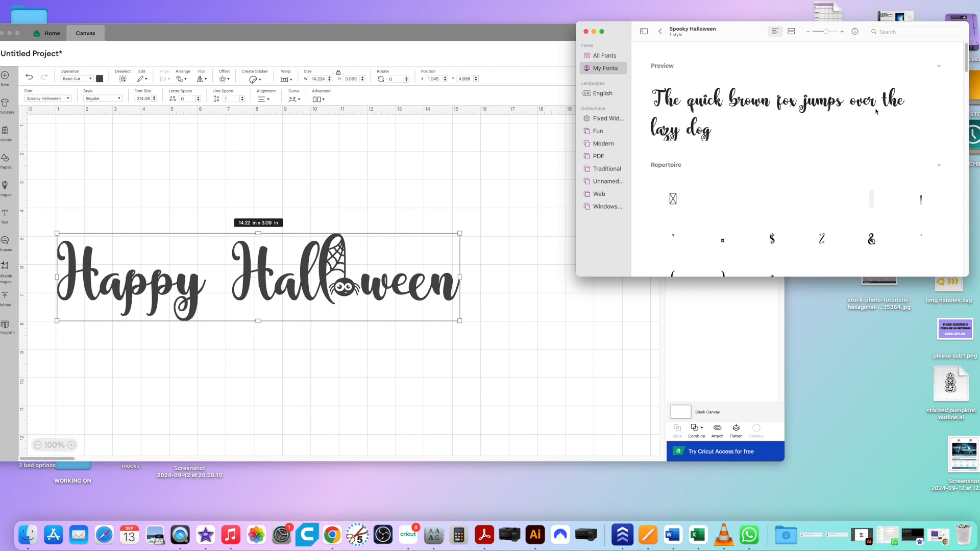
# Look through the Spooky Halloween repertoire, from the punctuation and standard letters to the broom-decorated capitals.
pyautogui.scroll(-2, 736, 137)
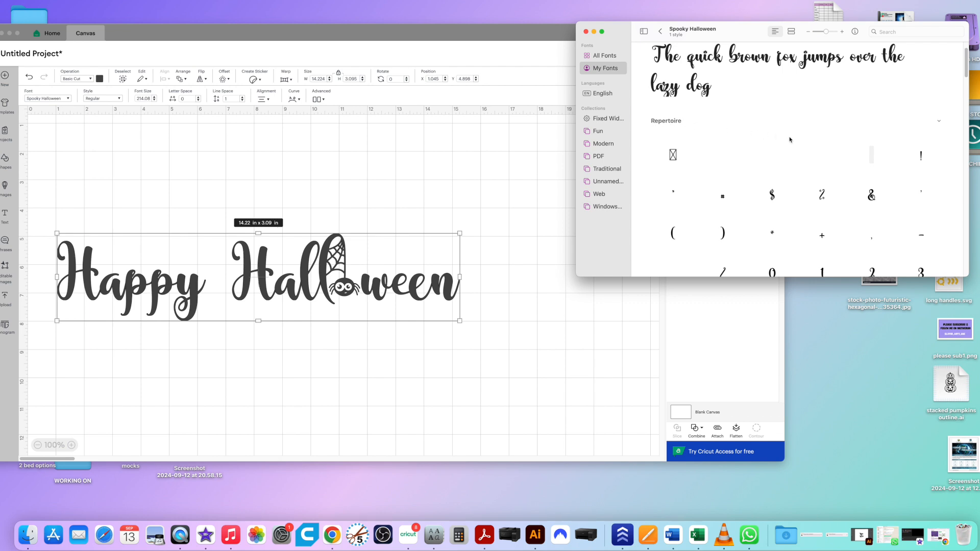
pyautogui.scroll(-8, 763, 136)
pyautogui.scroll(-2, 797, 151)
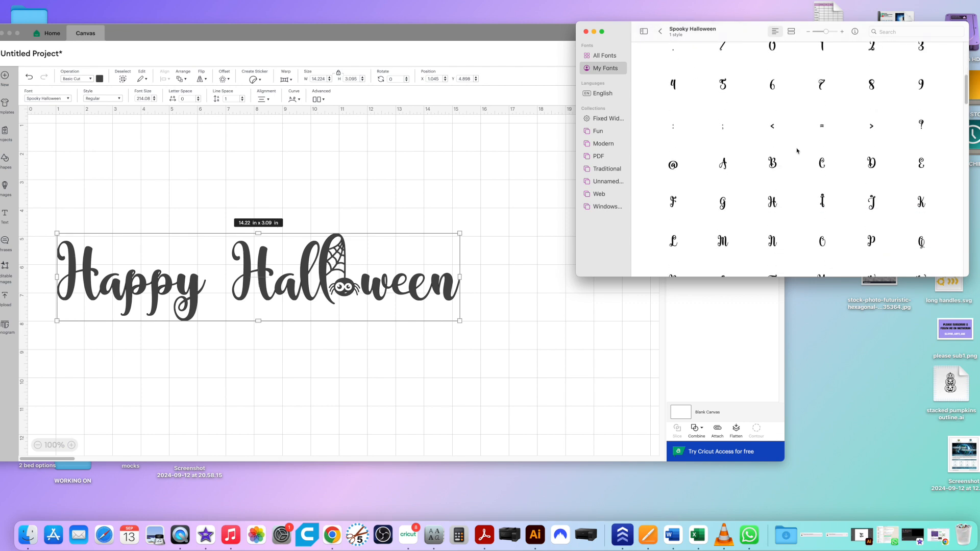
pyautogui.scroll(-7, 798, 151)
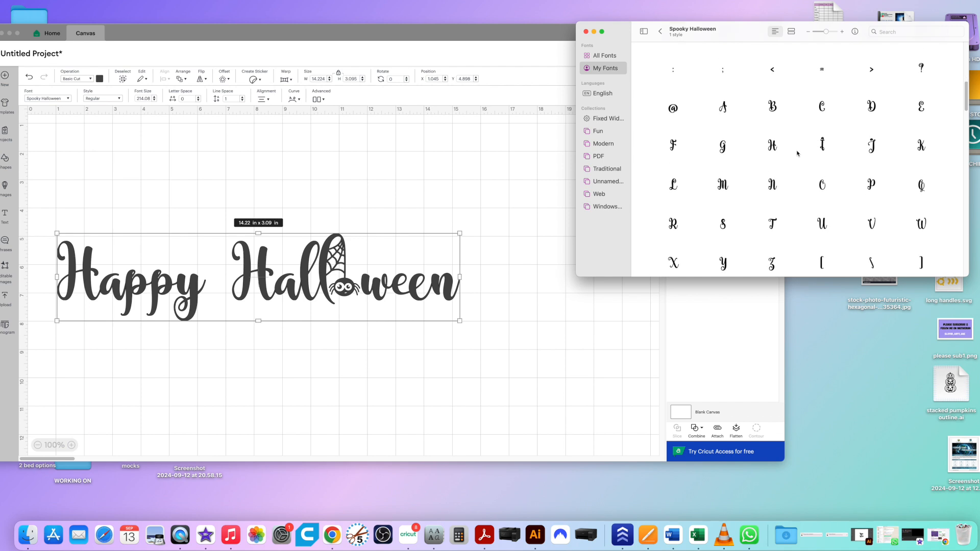
pyautogui.scroll(-10, 798, 156)
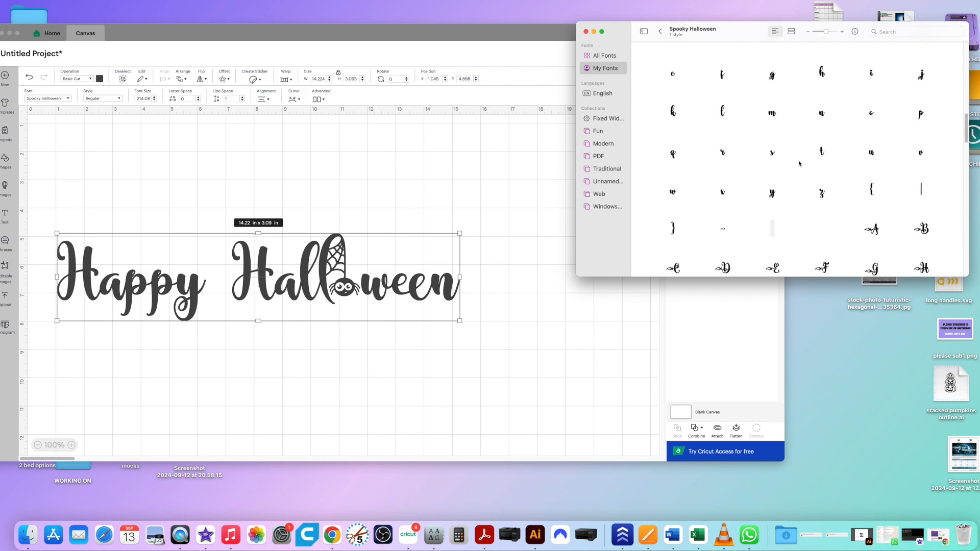
pyautogui.scroll(-2, 799, 165)
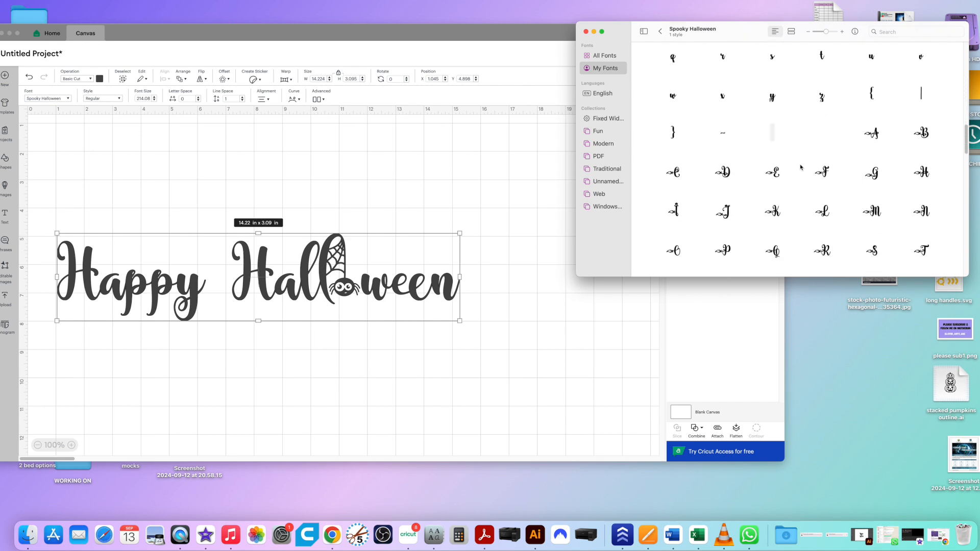
pyautogui.scroll(-2, 801, 167)
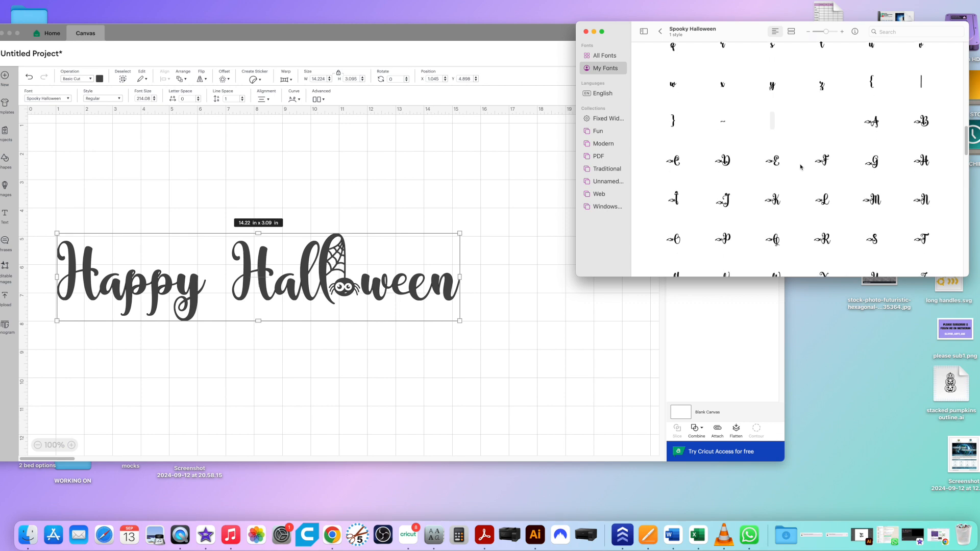
pyautogui.scroll(-1, 800, 167)
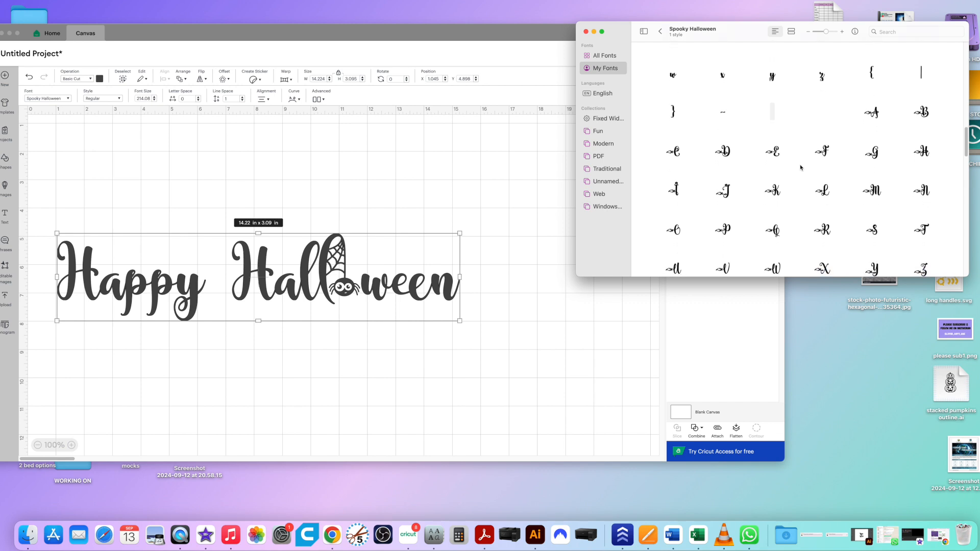
# Enlarge the glyph previews and copy the broom-decorated capital H from the Spooky Halloween repertoire.
pyautogui.click(924, 153)
pyautogui.moveTo(827, 34); pyautogui.dragTo(829, 33)
pyautogui.scroll(-5, 868, 139)
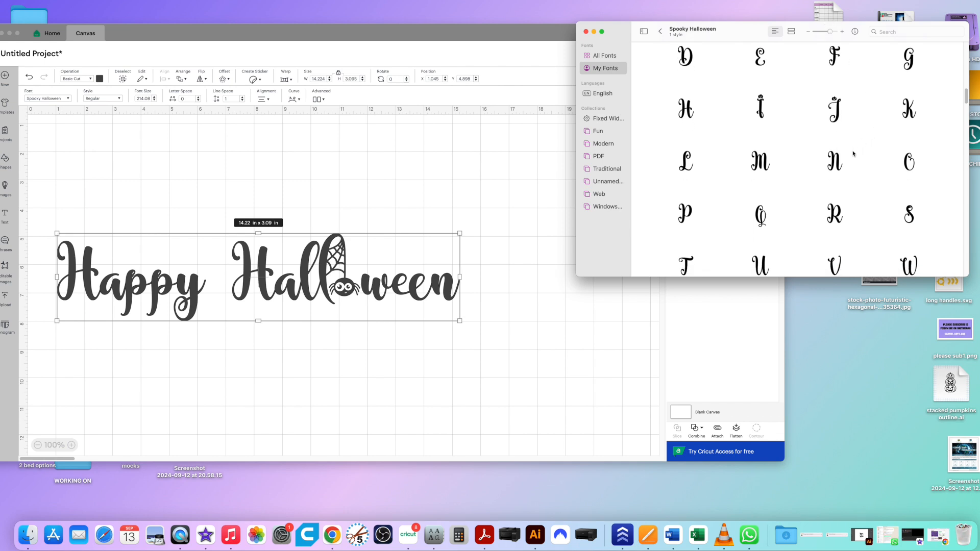
pyautogui.scroll(-12, 854, 165)
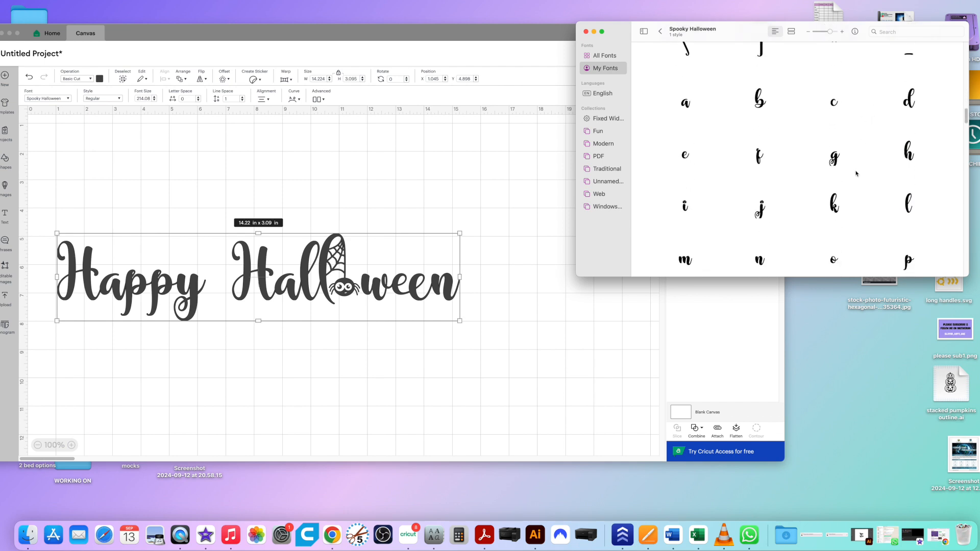
pyautogui.scroll(-2, 858, 183)
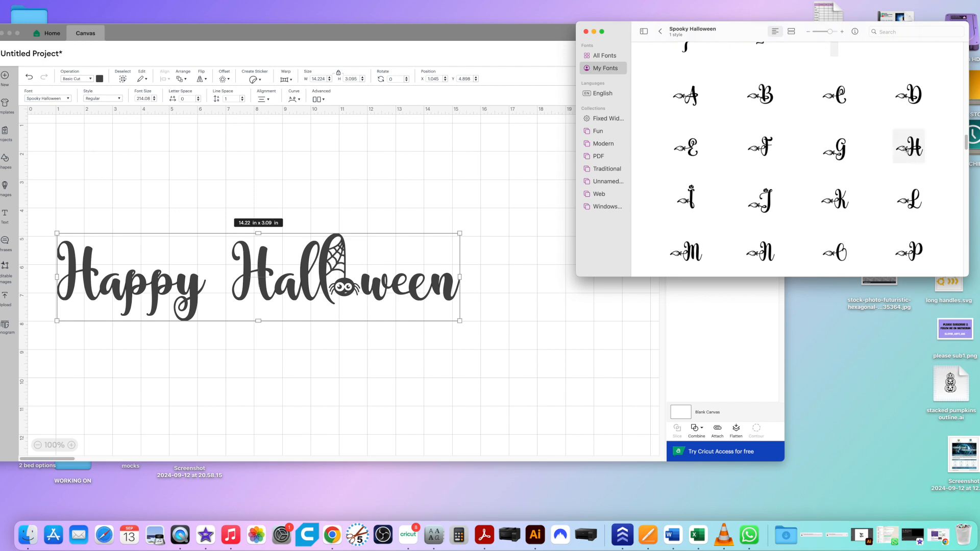
pyautogui.click(901, 162)
pyautogui.rightClick(905, 140)
pyautogui.click(914, 143)
# Replace the plain H of "Halloween" in the Design Space text with the copied broom-decorated H.
pyautogui.click(468, 265)
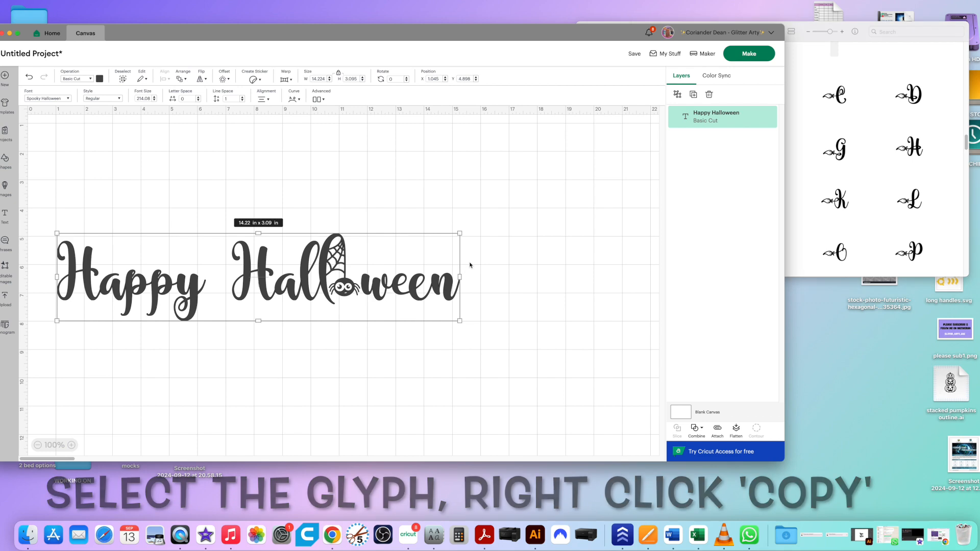
pyautogui.doubleClick(273, 288)
pyautogui.click(273, 286)
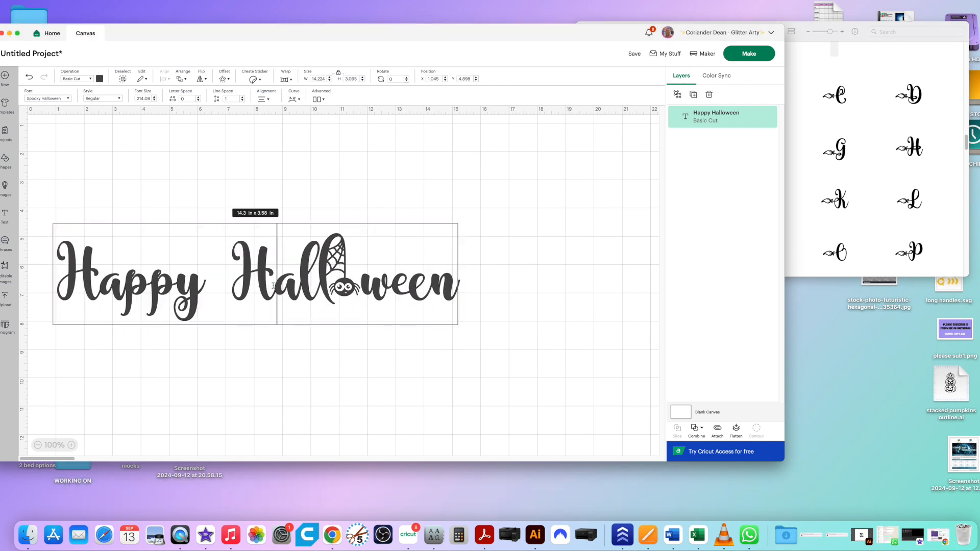
pyautogui.press('super+v')
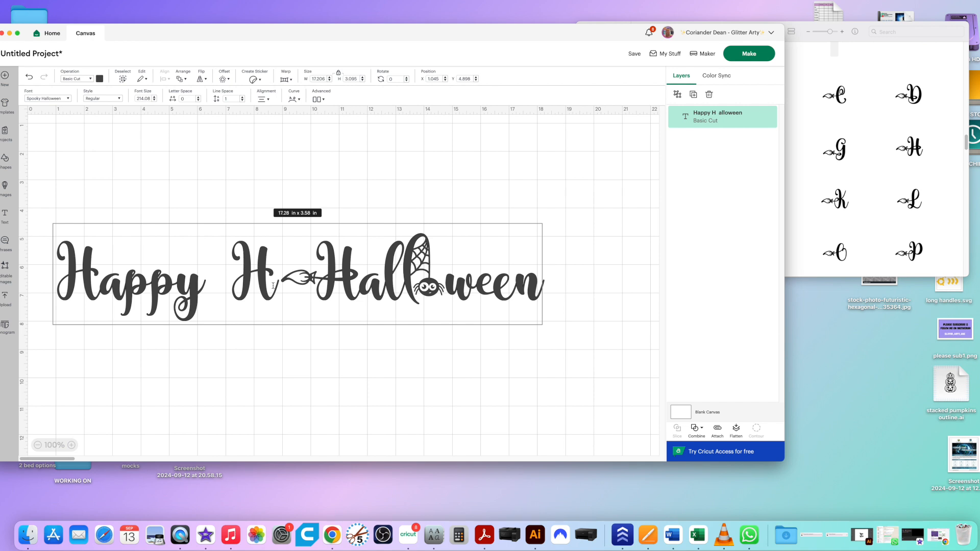
pyautogui.click(283, 276)
pyautogui.press('BackSpace')
pyautogui.press('super+v')
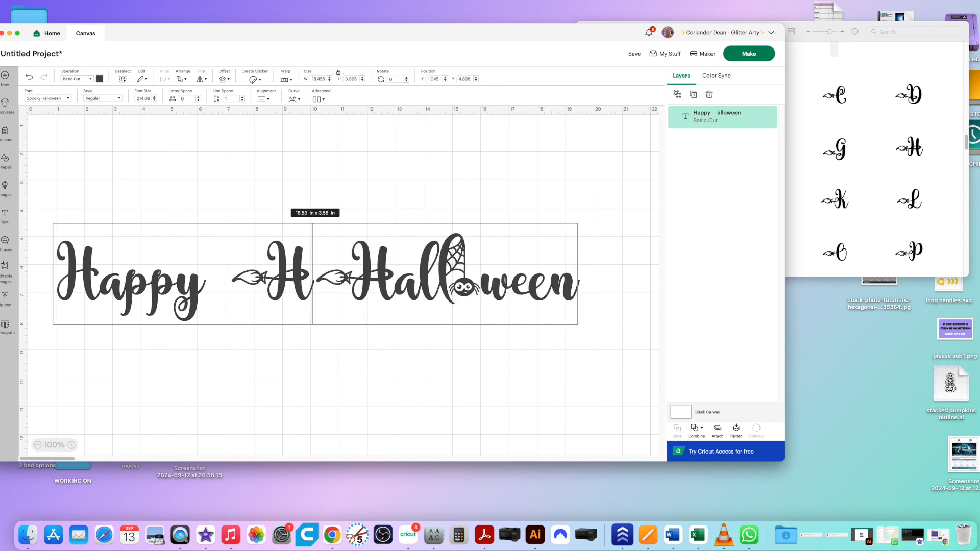
pyautogui.press('BackSpace')
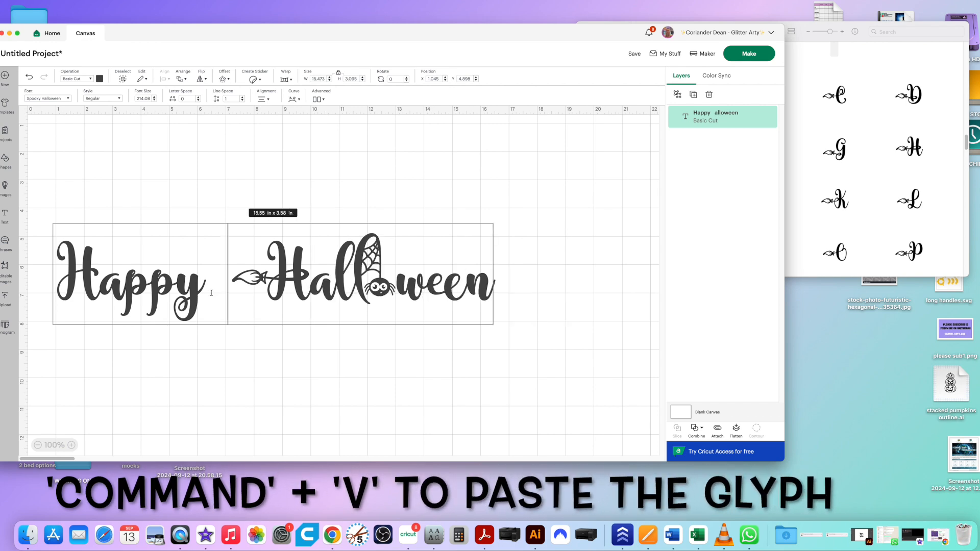
# Replace the plain H of "Happy" with the copied broom-decorated H.
pyautogui.click(99, 291)
pyautogui.press('BackSpace')
pyautogui.press('super+v')
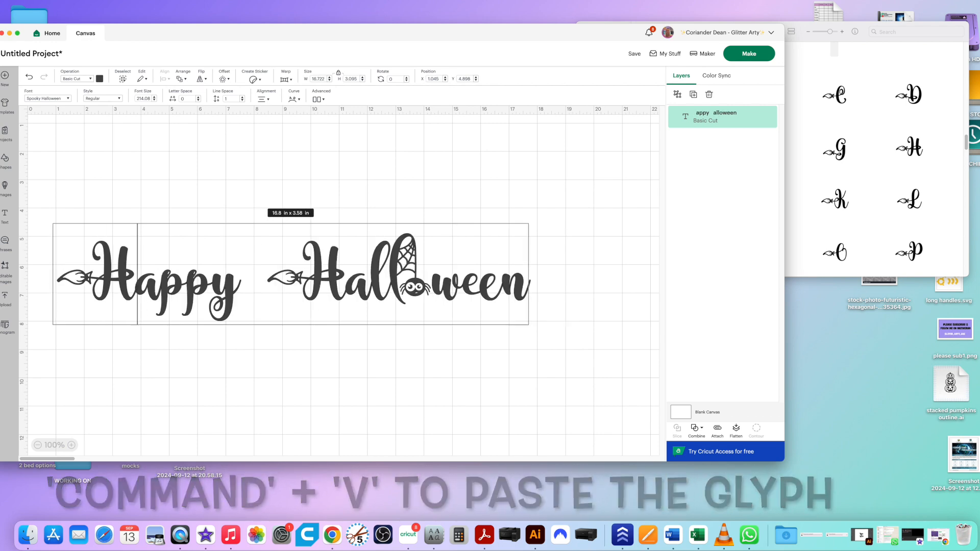
# Find the lowercase n with the witch hat in the Spooky Halloween repertoire in Font Book and copy it.
pyautogui.click(894, 69)
pyautogui.scroll(-5, 857, 158)
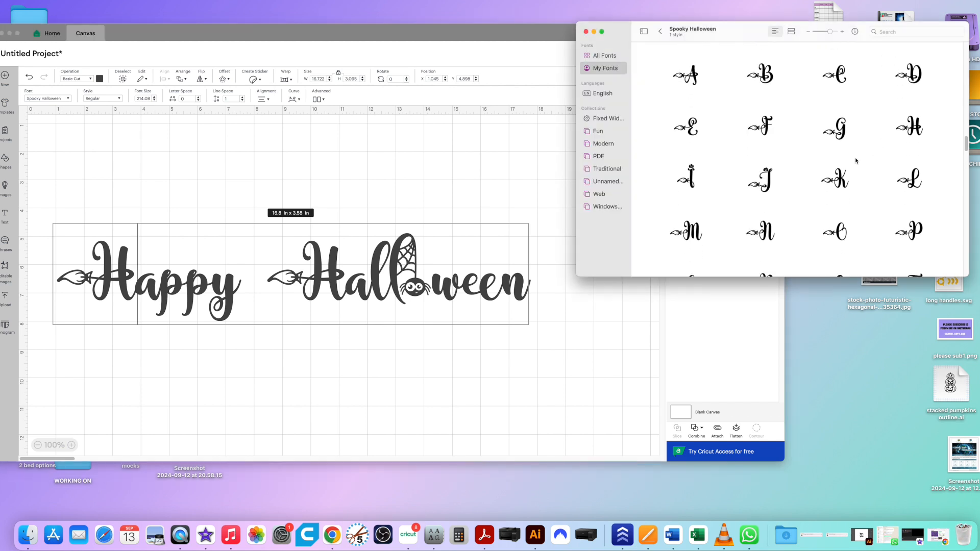
pyautogui.scroll(-7, 855, 164)
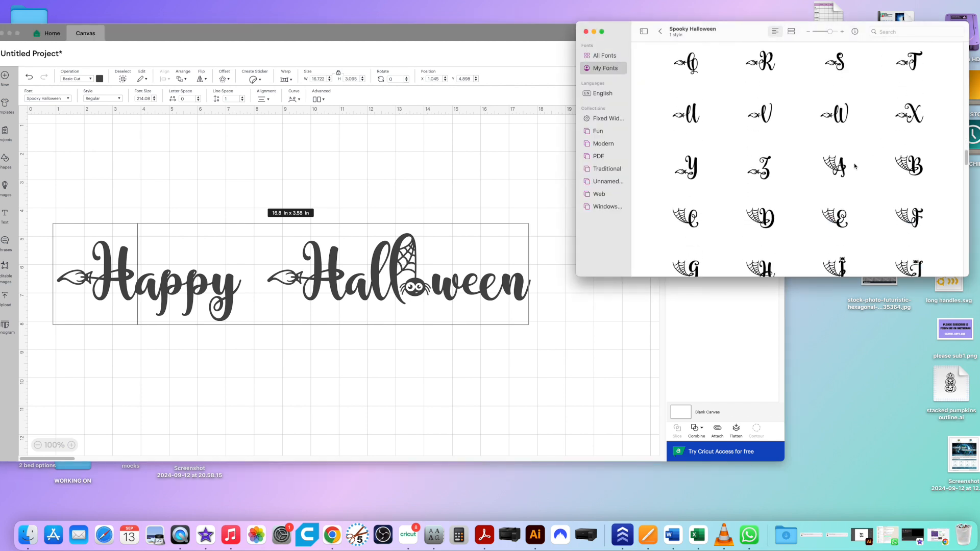
pyautogui.scroll(-7, 855, 167)
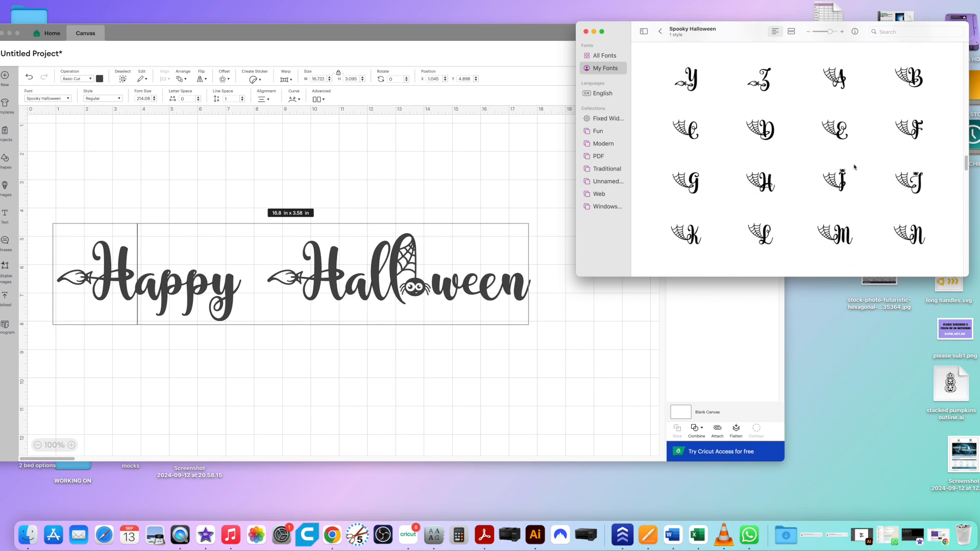
pyautogui.scroll(-10, 853, 170)
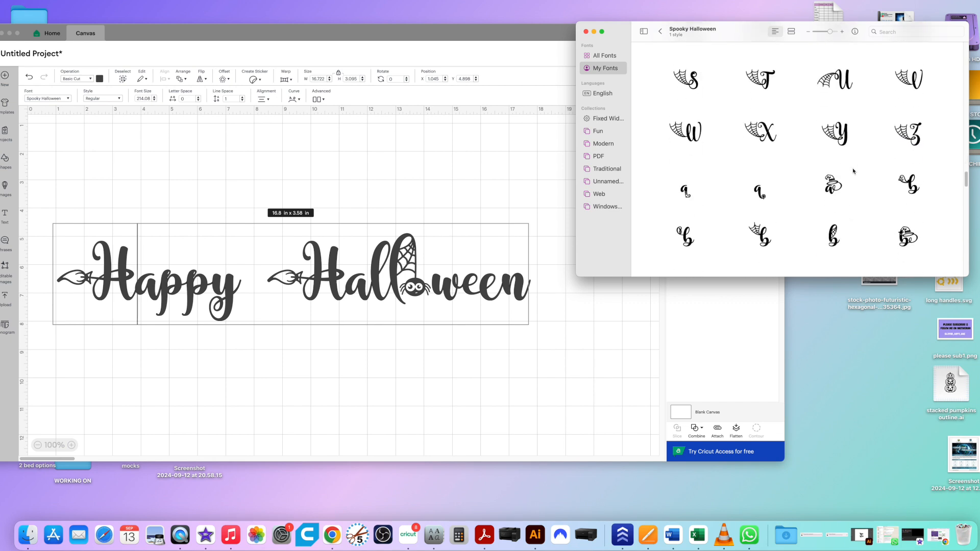
pyautogui.scroll(-7, 853, 171)
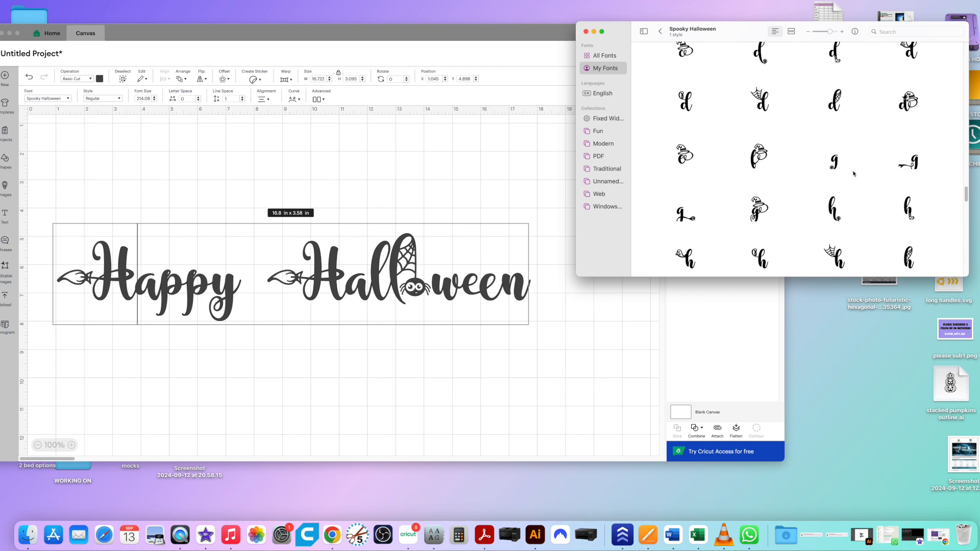
pyautogui.scroll(-3, 853, 174)
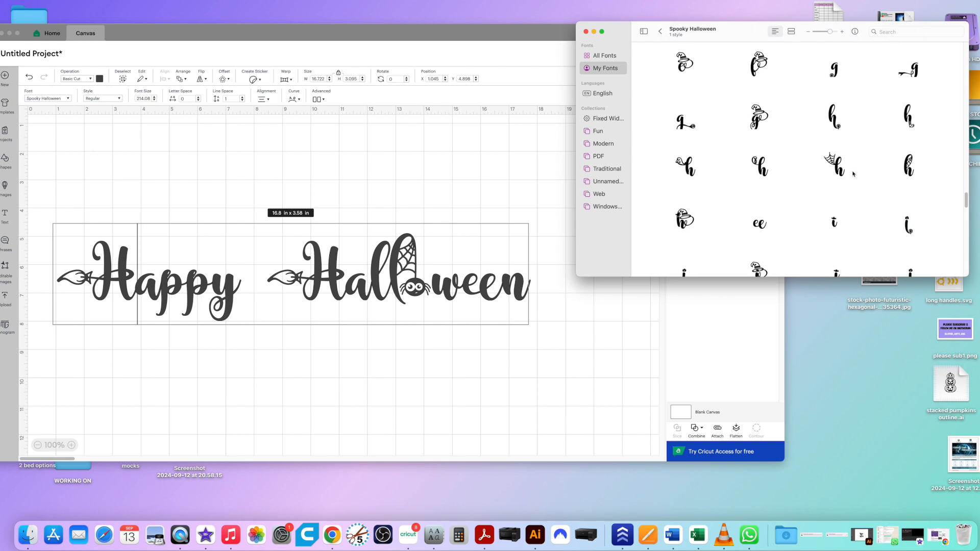
pyautogui.scroll(-5, 851, 173)
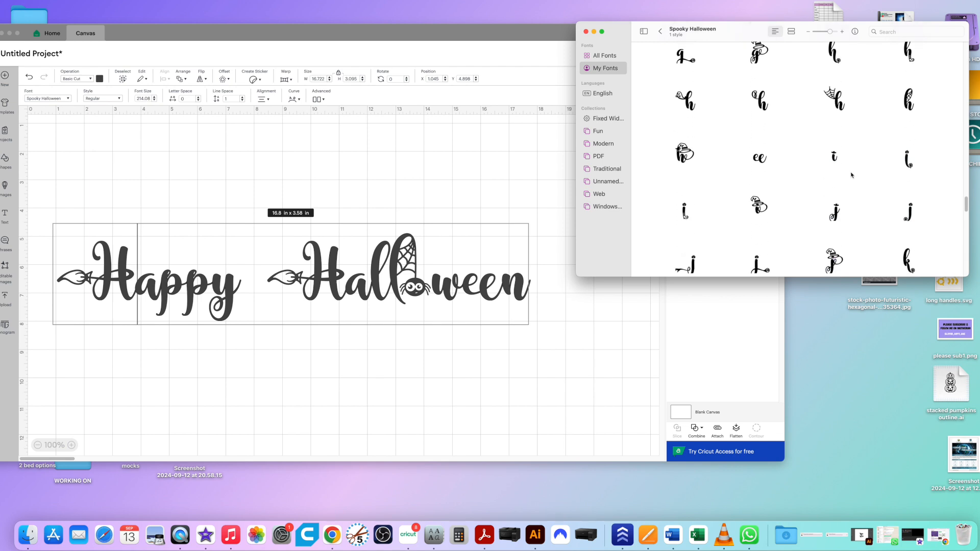
pyautogui.scroll(-5, 850, 177)
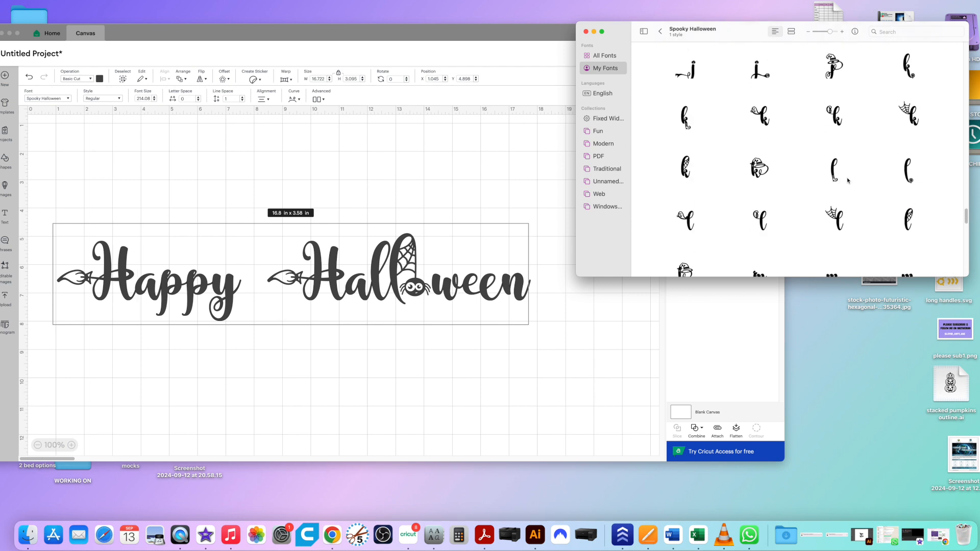
pyautogui.scroll(-2, 848, 180)
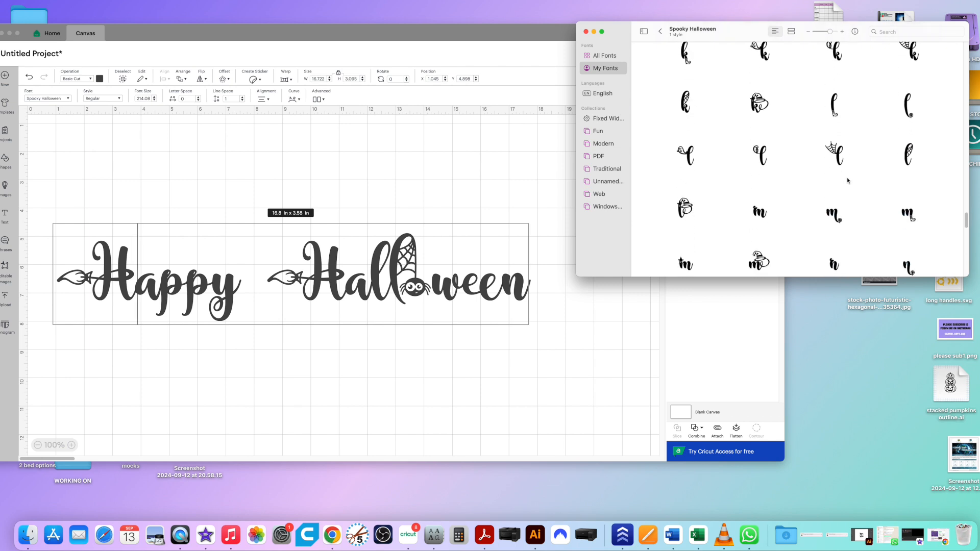
pyautogui.scroll(-2, 848, 180)
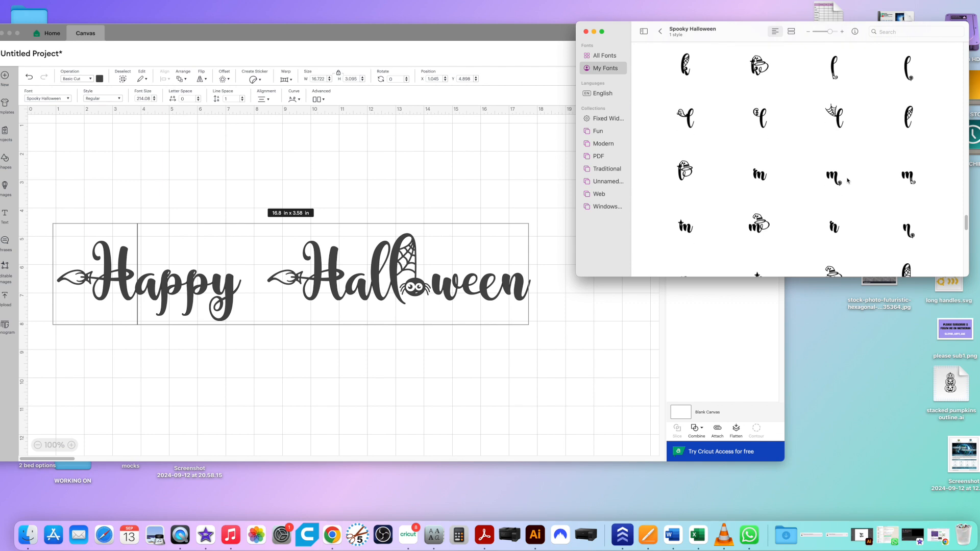
pyautogui.scroll(-3, 847, 181)
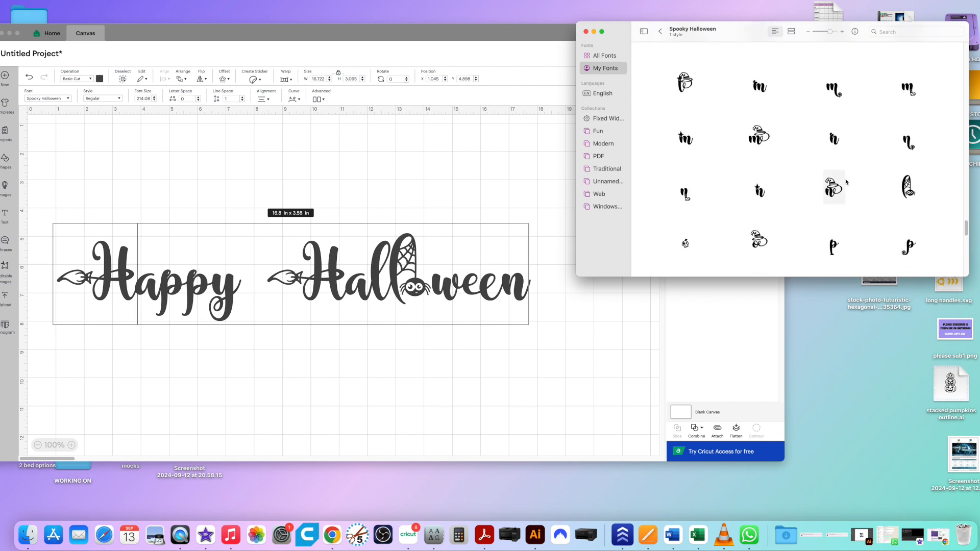
pyautogui.scroll(-1, 842, 184)
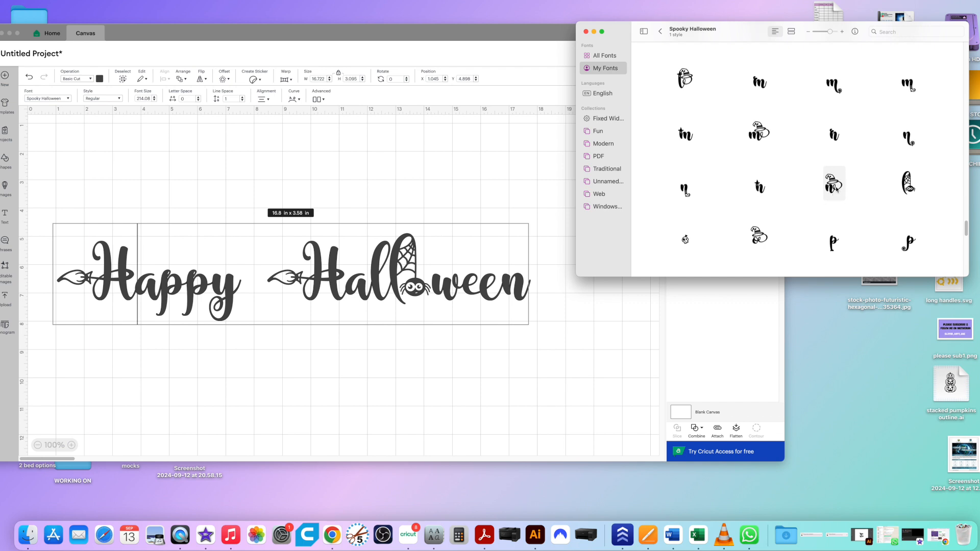
pyautogui.click(842, 190)
pyautogui.click(844, 190)
# Replace the final n of "Halloween" in the Design Space text with the copied witch-hat n.
pyautogui.click(527, 289)
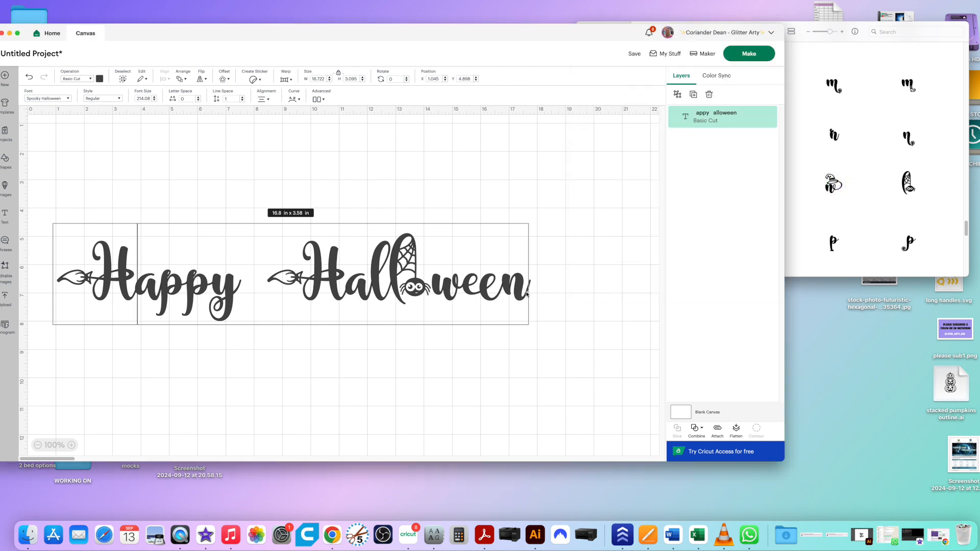
pyautogui.press('BackSpace')
pyautogui.press('super+v')
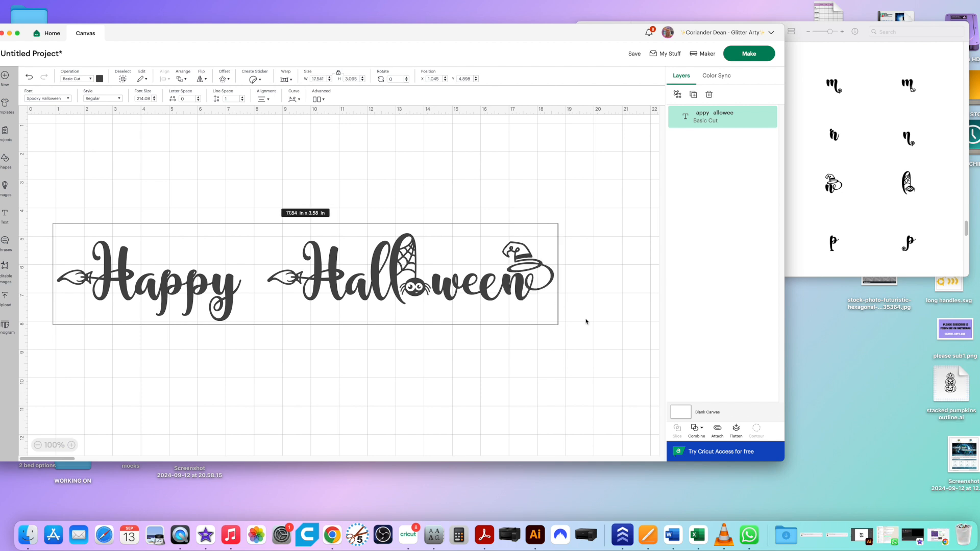
# Find the lowercase y with the witch hat in Font Book's Spooky Halloween repertoire and copy it.
pyautogui.click(935, 214)
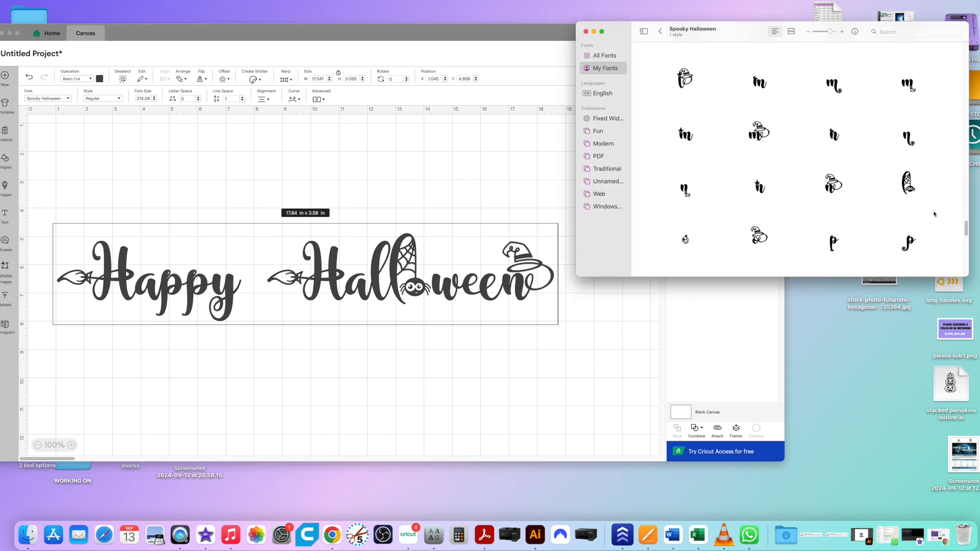
pyautogui.scroll(-2, 886, 213)
pyautogui.scroll(-4, 884, 213)
pyautogui.scroll(-5, 885, 215)
pyautogui.scroll(-3, 884, 219)
pyautogui.scroll(-1, 883, 220)
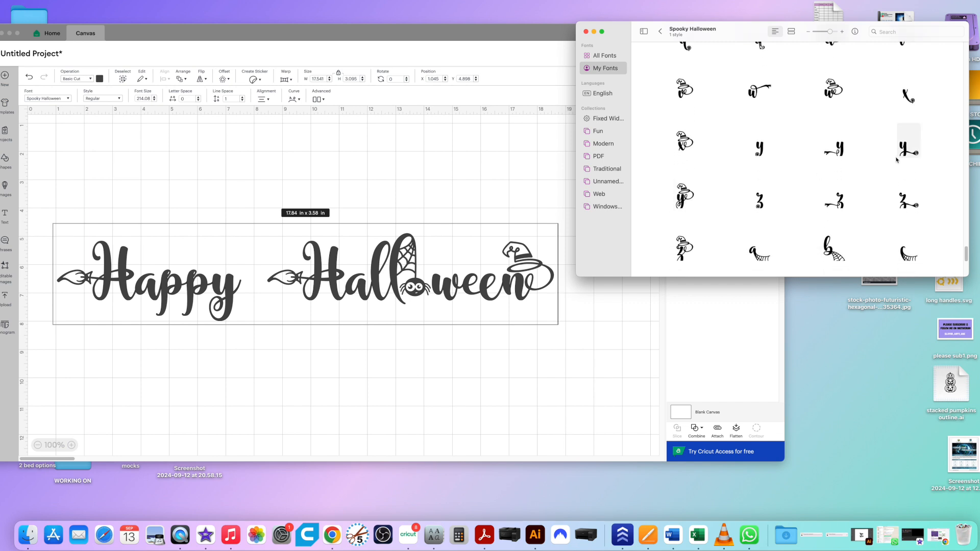
pyautogui.scroll(-4, 684, 135)
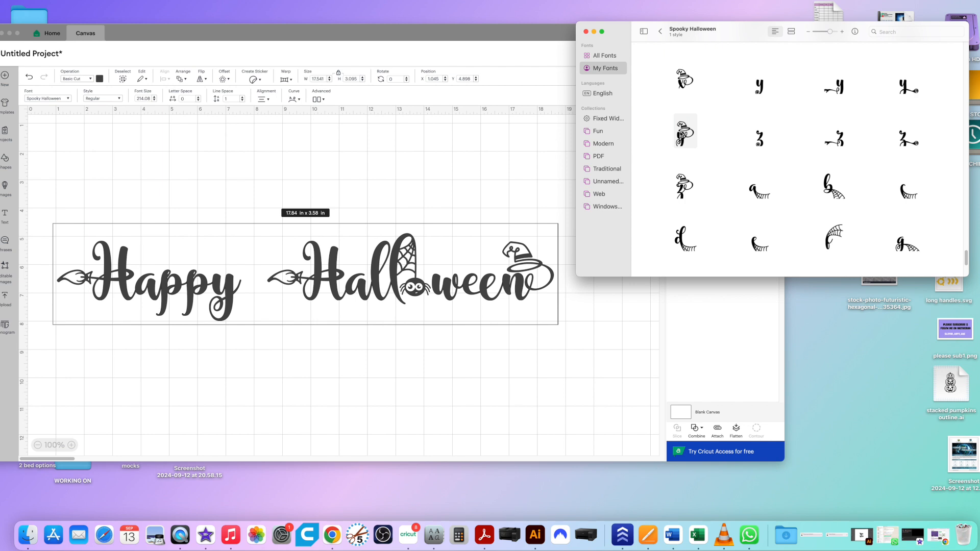
pyautogui.rightClick(685, 136)
pyautogui.click(695, 139)
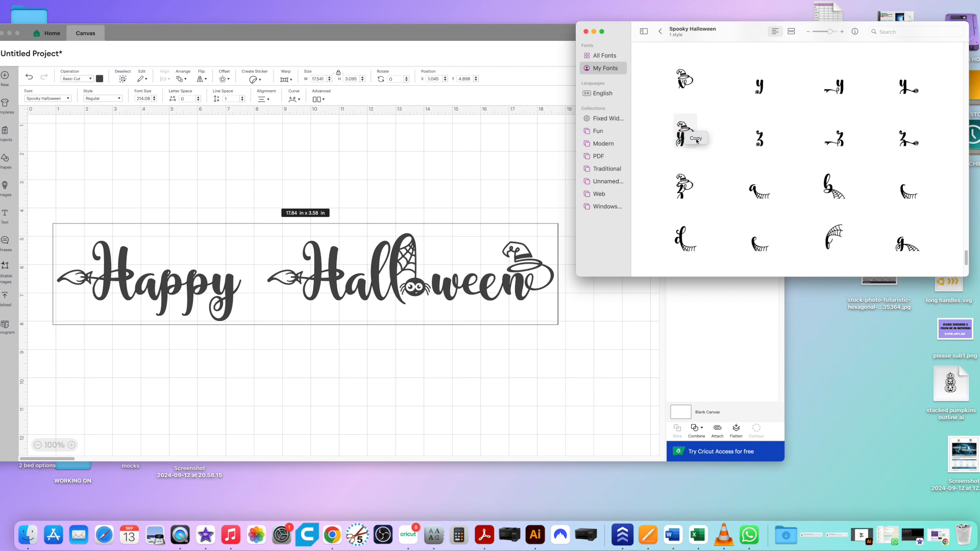
# Replace the plain y of "Happy" in the Design Space text with the copied witch-hat y.
pyautogui.click(238, 287)
pyautogui.doubleClick(237, 287)
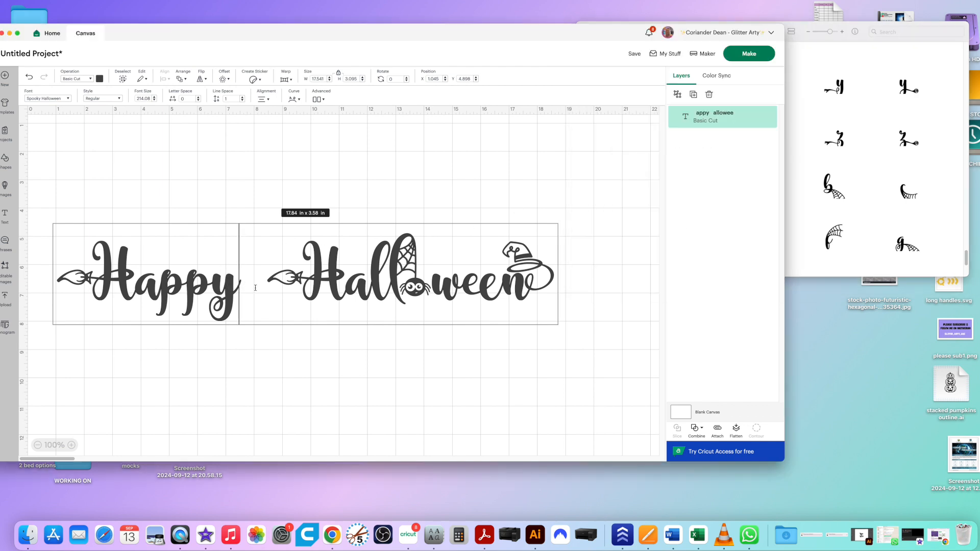
pyautogui.press('BackSpace')
pyautogui.write('y')
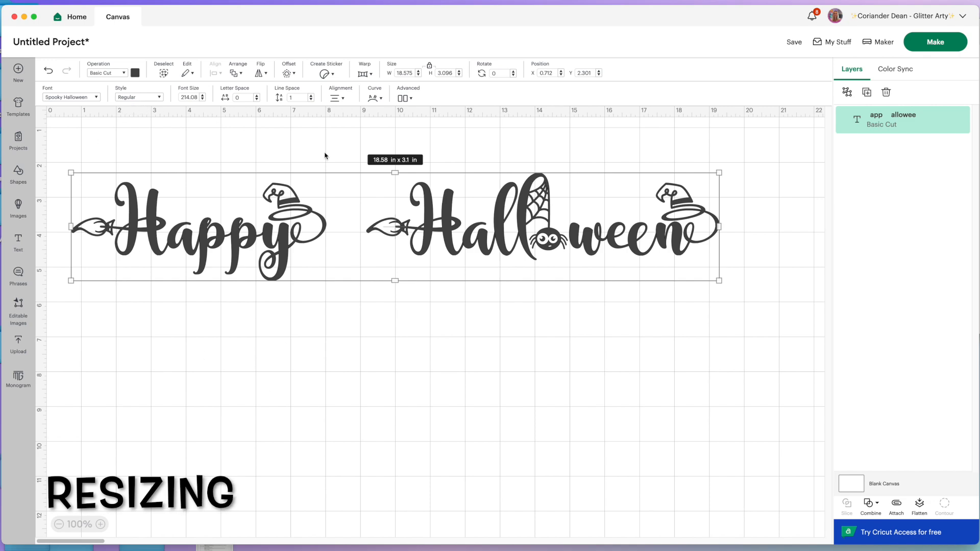
# Enlarge the text proportionally to about 19.24 × 3.21 in, and unlock its proportions to narrow the width to 18.7 in.
pyautogui.moveTo(714, 277); pyautogui.dragTo(570, 285)
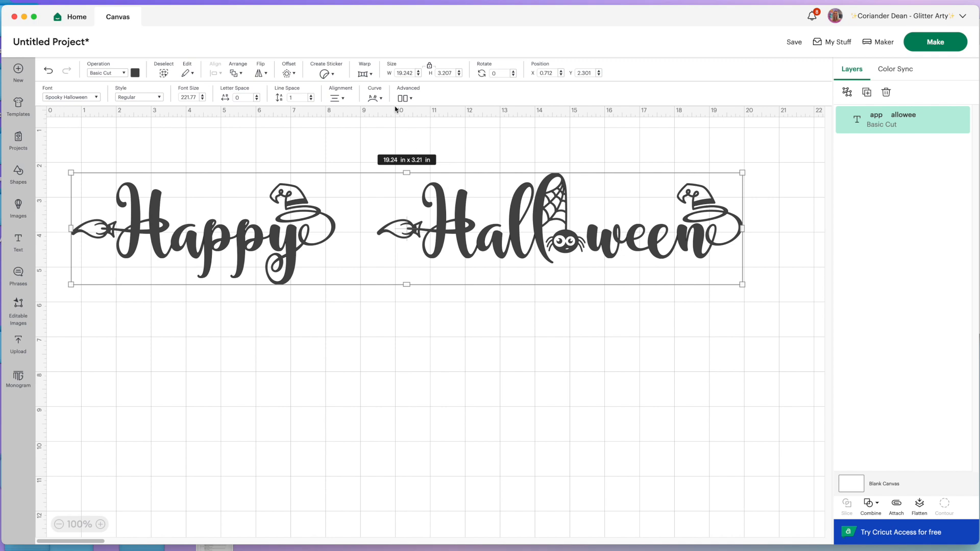
pyautogui.click(429, 67)
pyautogui.moveTo(418, 76); pyautogui.dragTo(419, 74)
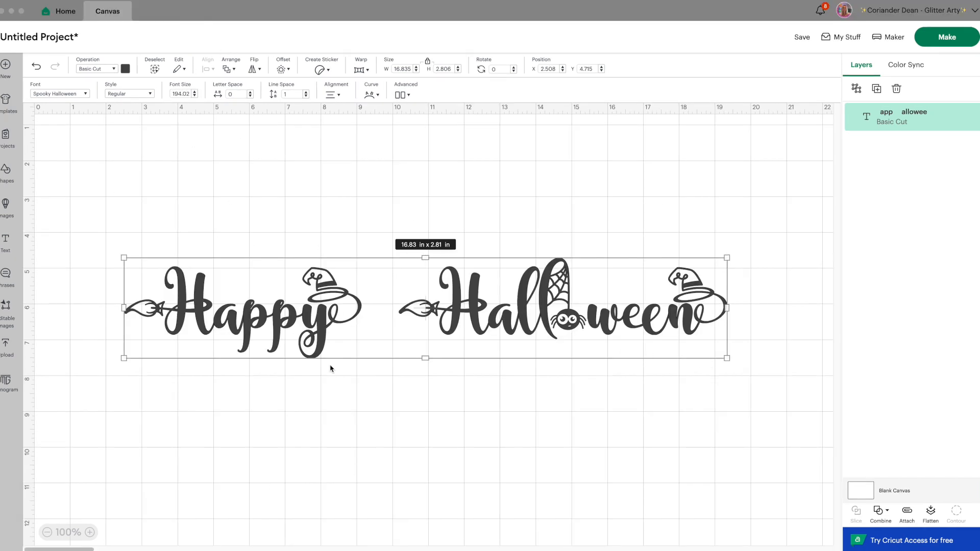
# Move the Happy Halloween text slightly and reduce its font size stepwise to 182.02.
pyautogui.moveTo(326, 336); pyautogui.dragTo(317, 345)
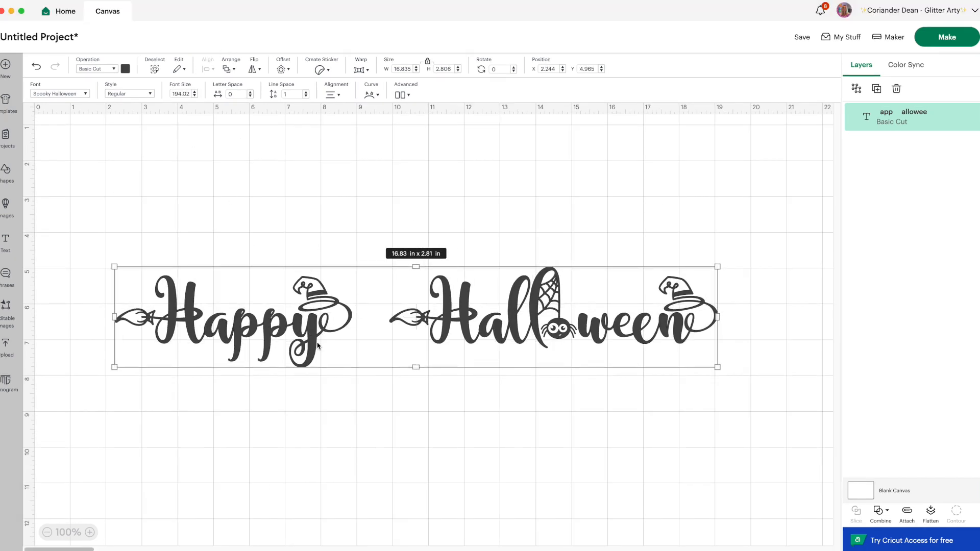
pyautogui.click(194, 96)
pyautogui.click(194, 96)
pyautogui.click(194, 96)
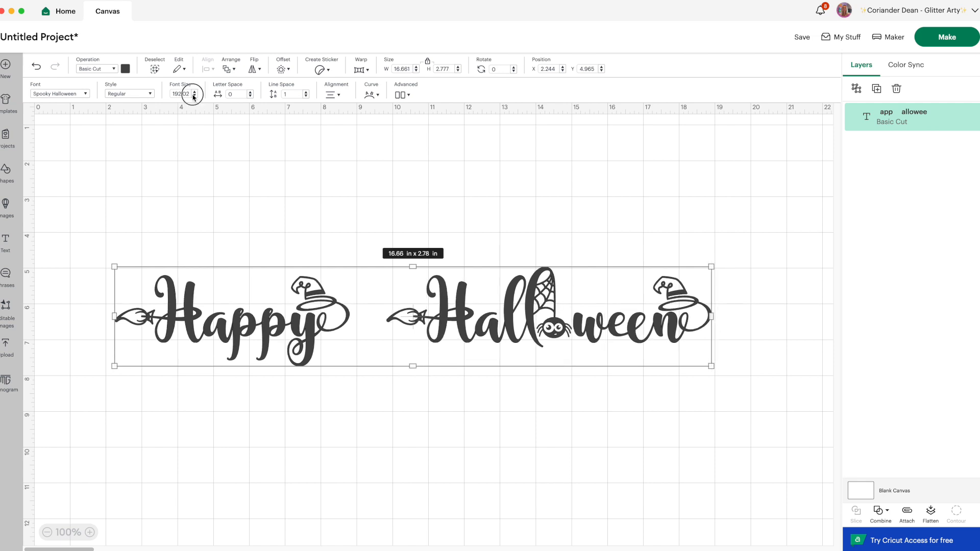
pyautogui.click(194, 97)
pyautogui.click(195, 98)
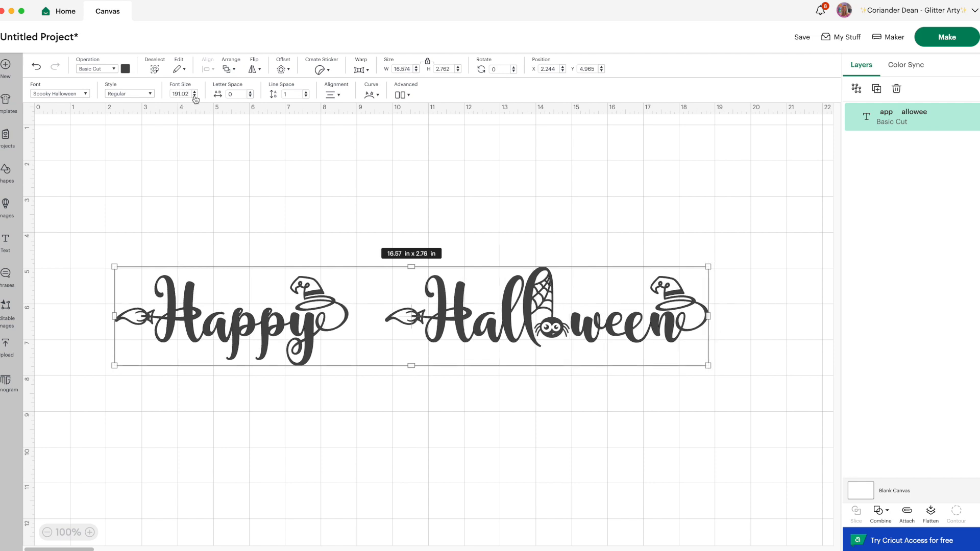
pyautogui.click(194, 96)
pyautogui.click(195, 97)
pyautogui.click(194, 96)
pyautogui.click(195, 97)
pyautogui.click(195, 97)
pyautogui.click(195, 96)
pyautogui.click(194, 97)
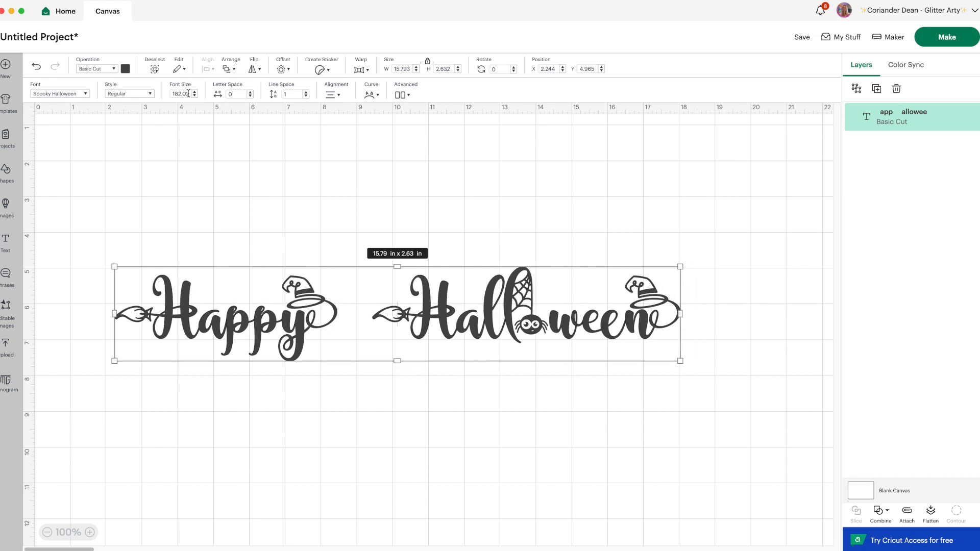
# Set the font size of the Happy Halloween text to 250.
pyautogui.moveTo(188, 93); pyautogui.dragTo(164, 93)
pyautogui.write('250')
pyautogui.press('Return')
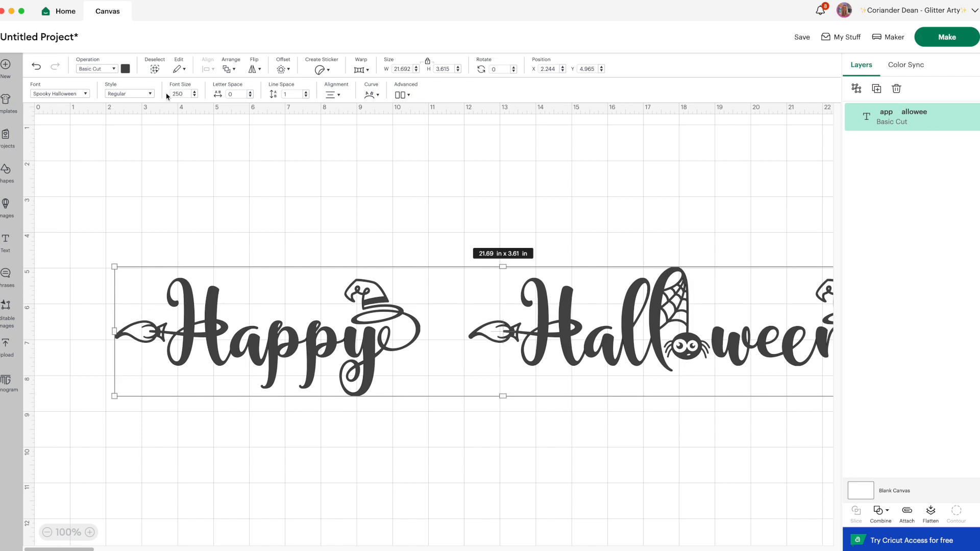
# Move the enlarged text to the canvas's left edge, and reposition it with the view at 50% zoom.
pyautogui.click(589, 491)
pyautogui.moveTo(539, 357); pyautogui.dragTo(459, 284)
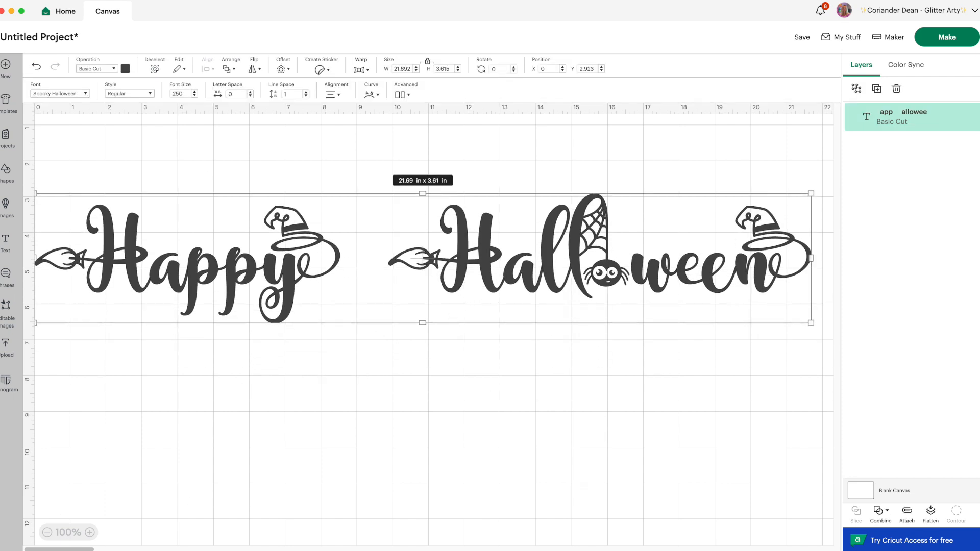
pyautogui.click(47, 532)
pyautogui.click(47, 533)
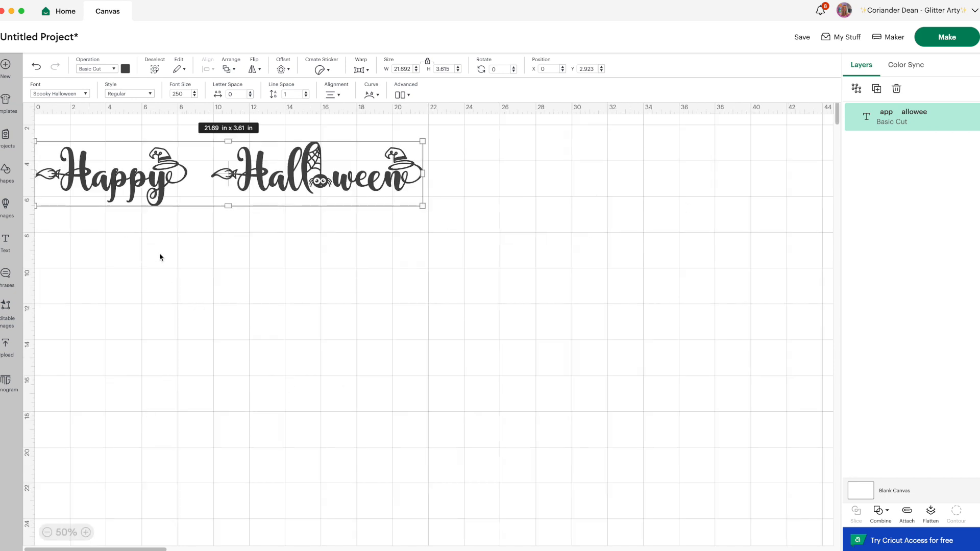
pyautogui.moveTo(158, 197); pyautogui.dragTo(239, 229)
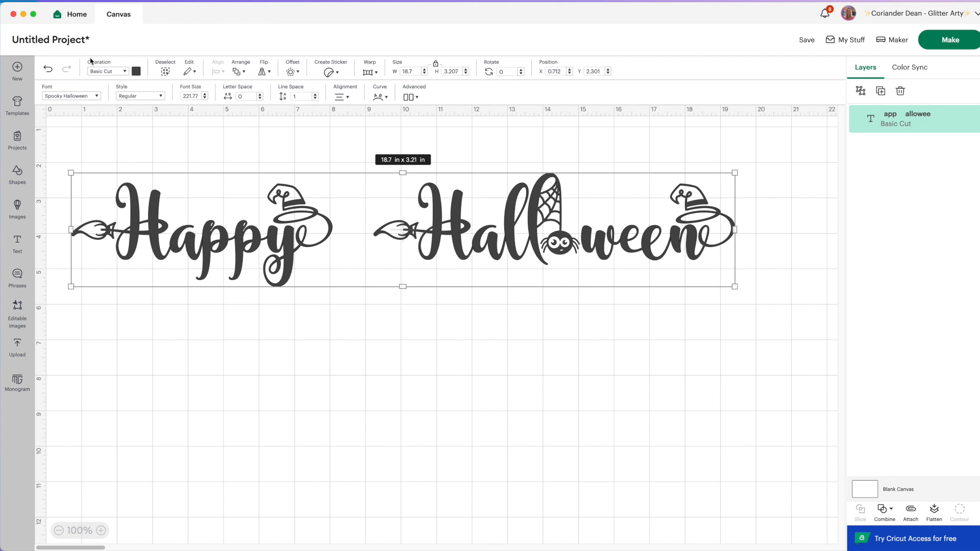
# Try blue as the text's material color, change it to purple, and deselect the text.
pyautogui.click(136, 71)
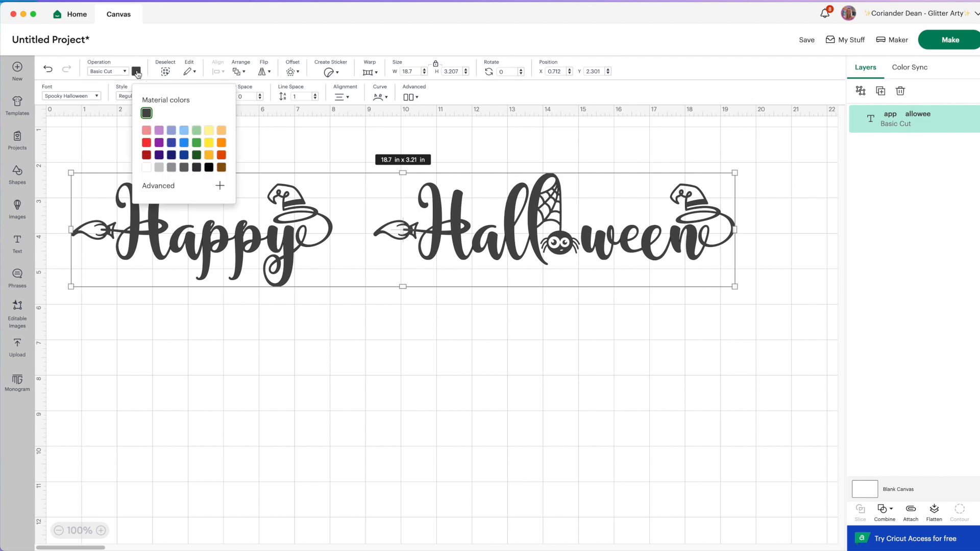
pyautogui.click(185, 143)
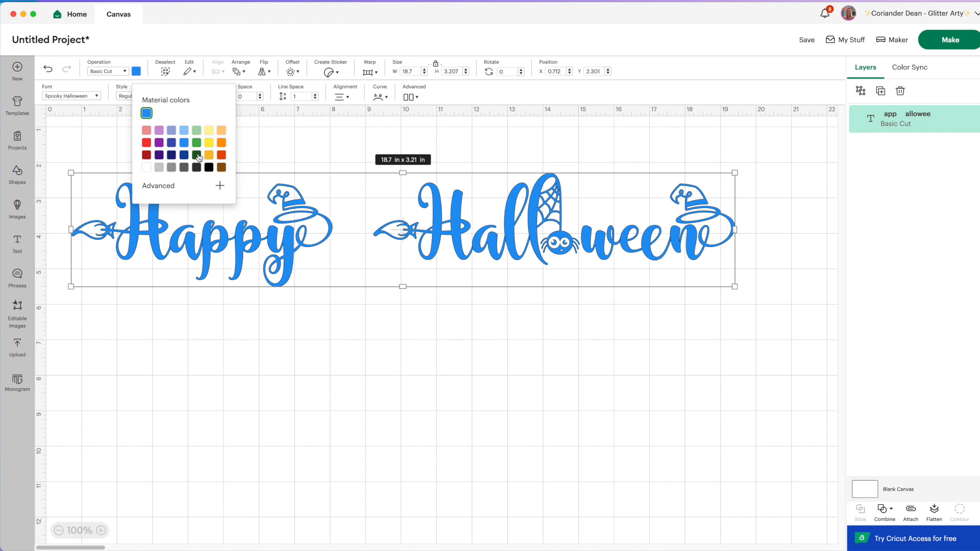
pyautogui.click(159, 143)
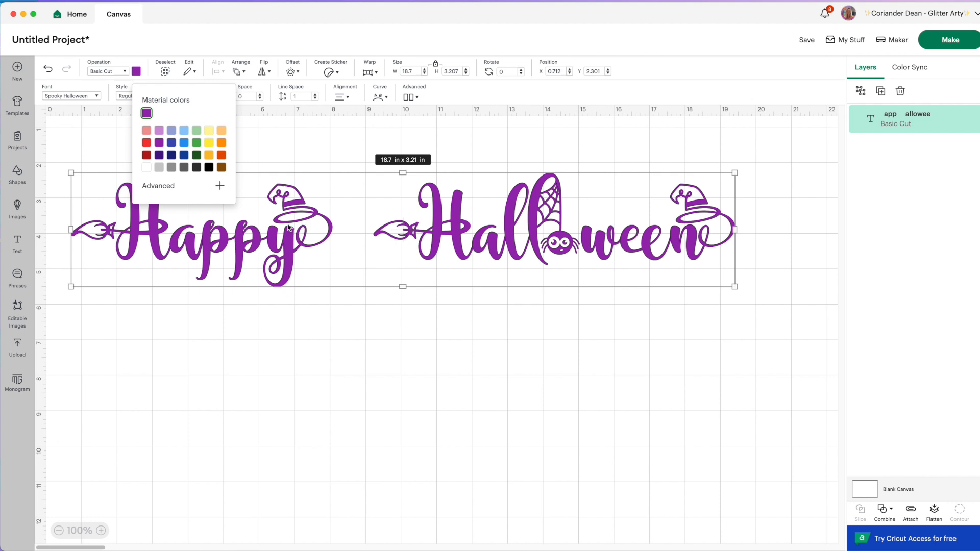
pyautogui.click(304, 151)
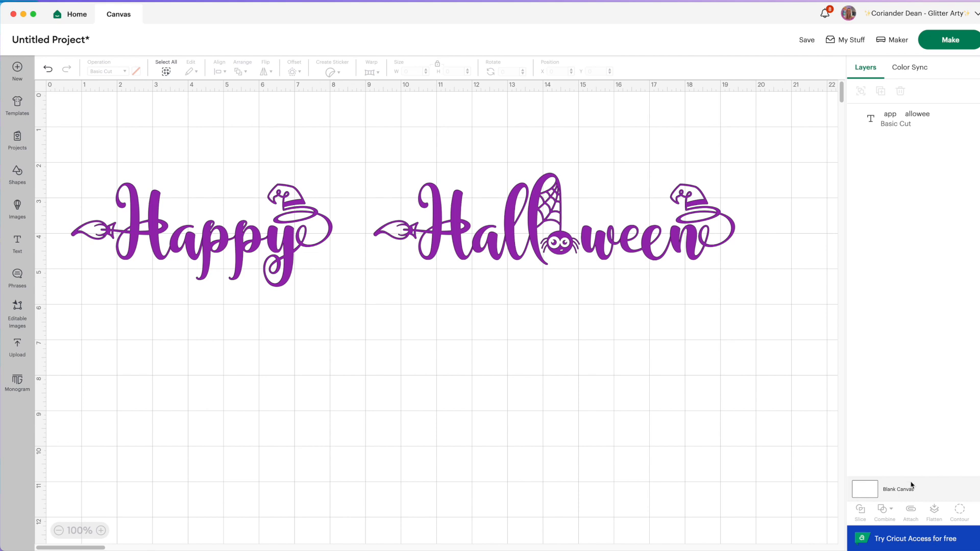
# Set the canvas color to black and turn off its grid lines.
pyautogui.click(872, 491)
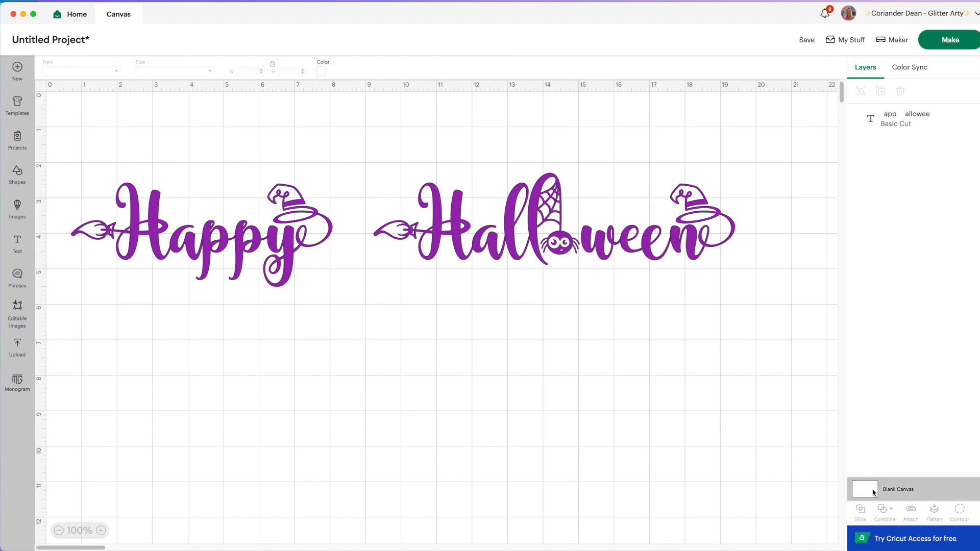
pyautogui.click(322, 73)
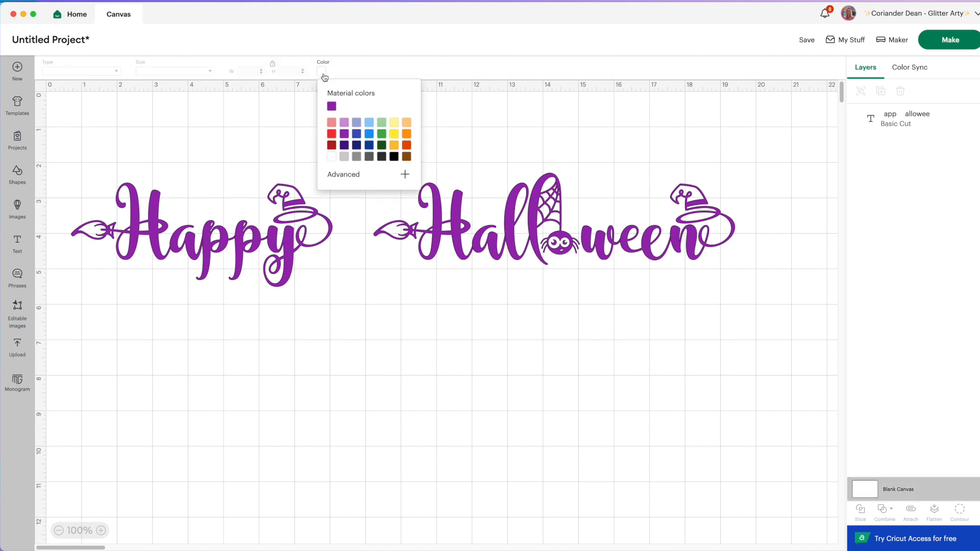
pyautogui.click(396, 157)
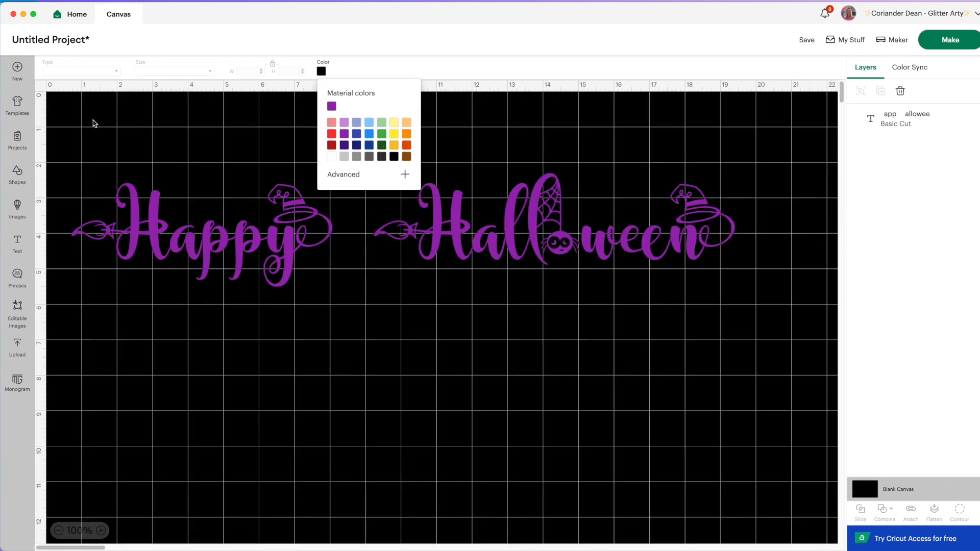
pyautogui.click(248, 120)
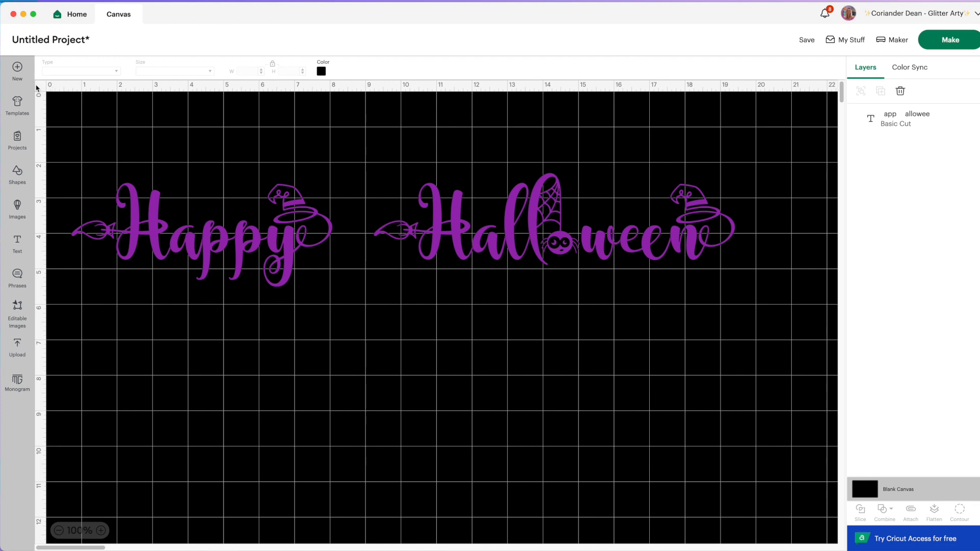
pyautogui.click(41, 89)
pyautogui.click(41, 89)
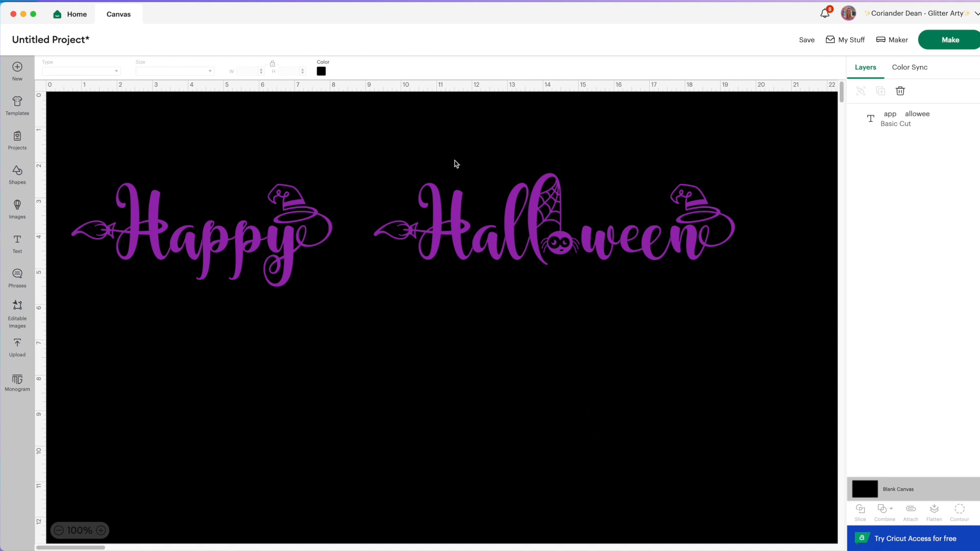
# Break the Happy Halloween text before the second word's broom glyph so that Halloween sits on its own line.
pyautogui.click(381, 232)
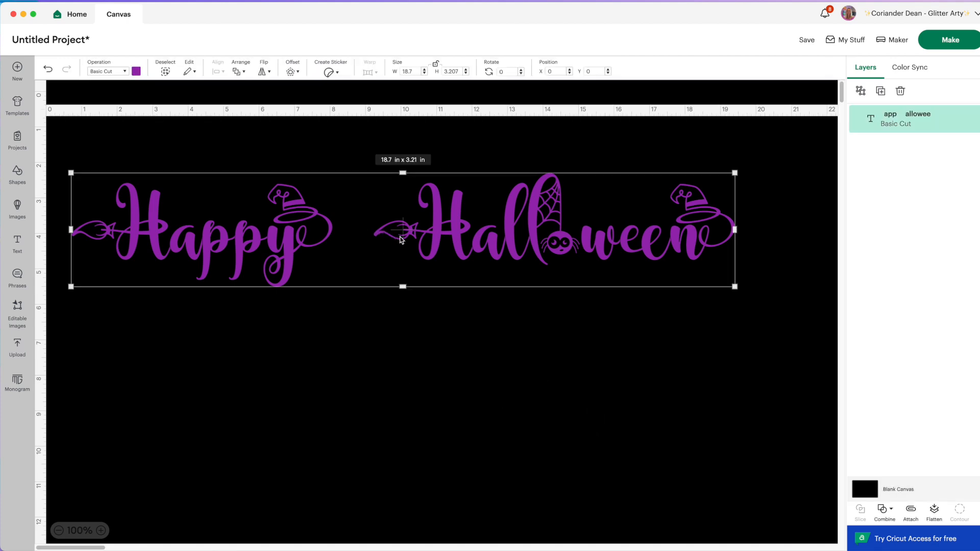
pyautogui.doubleClick(387, 234)
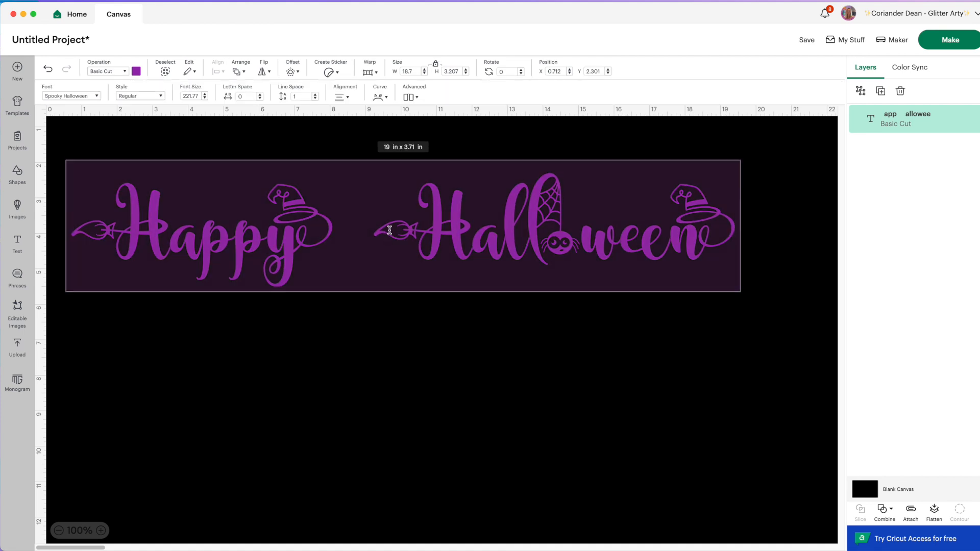
pyautogui.click(390, 231)
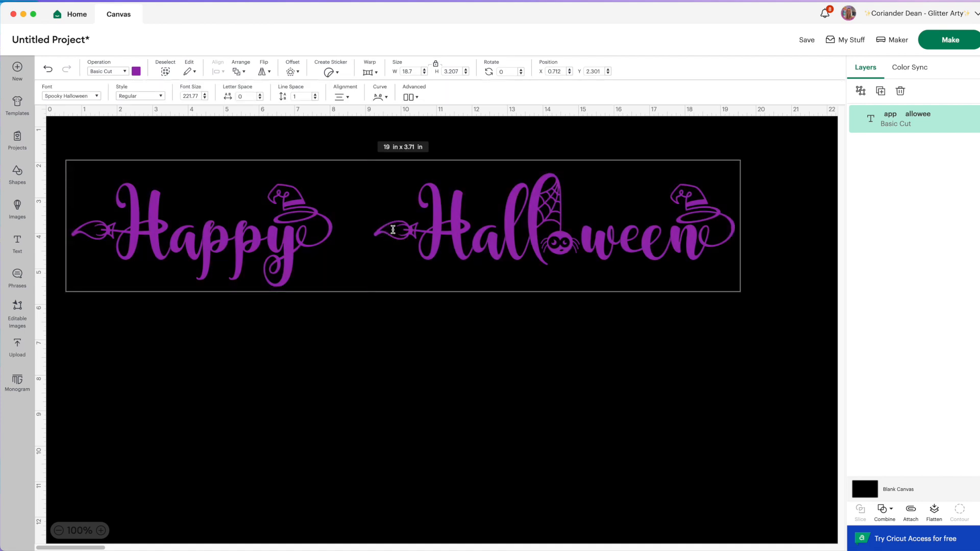
pyautogui.press('Return')
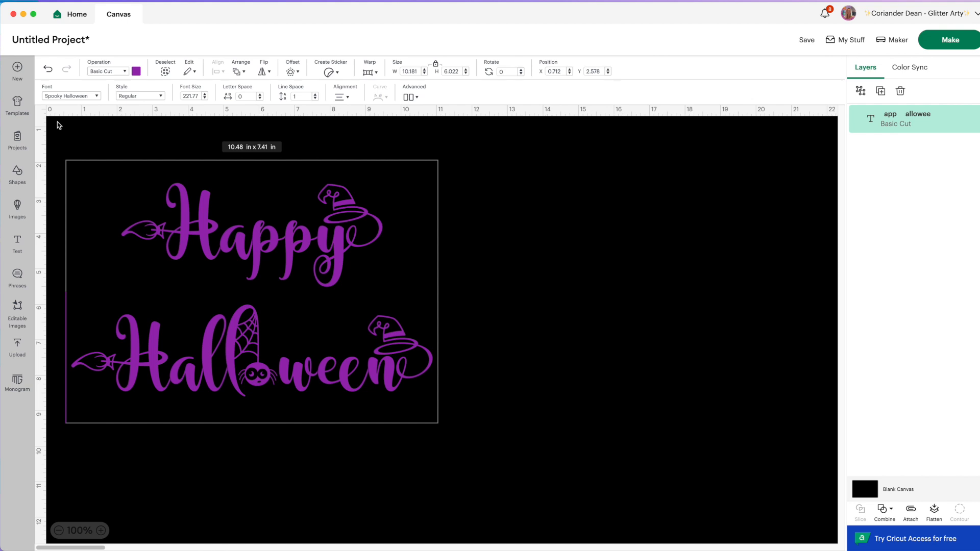
# Move the two-line Happy Halloween text toward the middle of the canvas, to about X 5.53, Y 2.23.
pyautogui.click(524, 280)
pyautogui.moveTo(290, 251); pyautogui.dragTo(472, 259)
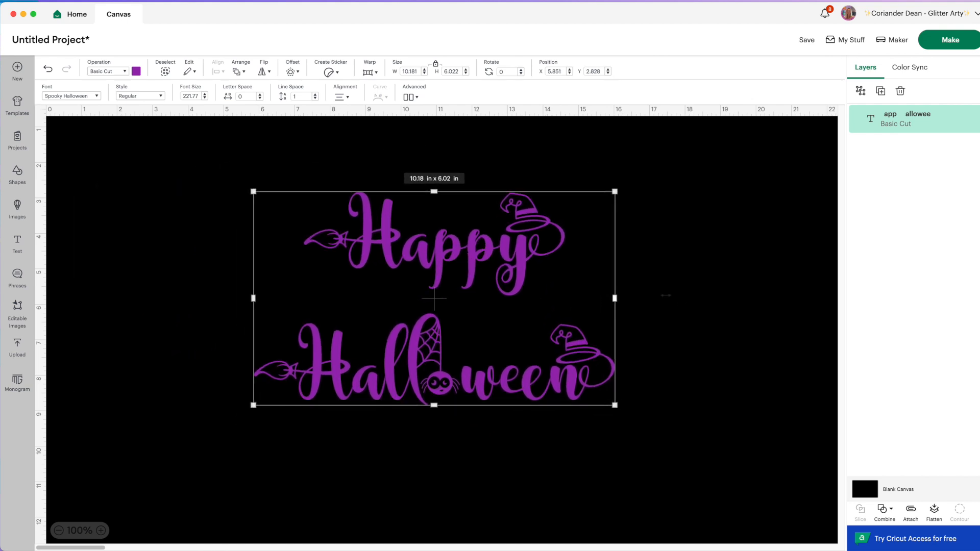
pyautogui.click(650, 297)
pyautogui.moveTo(482, 398); pyautogui.dragTo(471, 377)
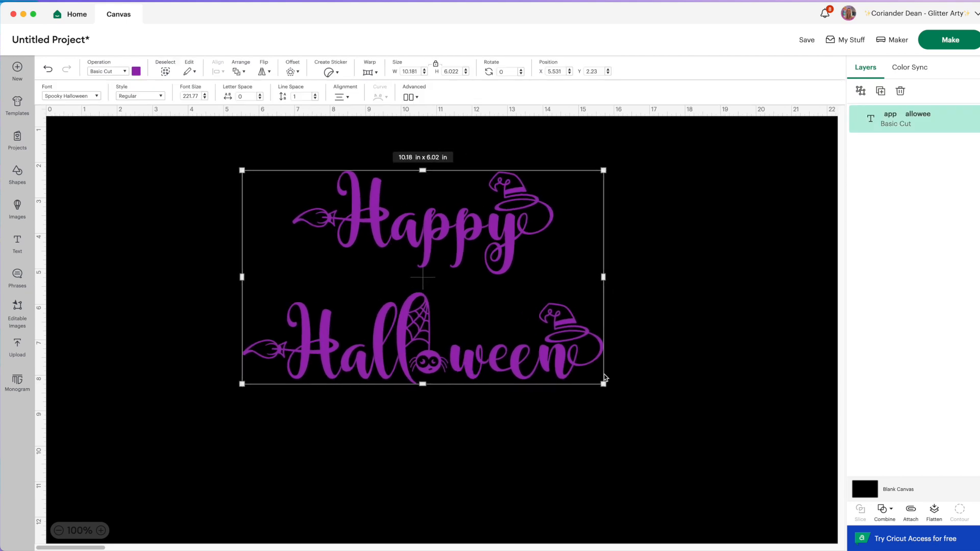
pyautogui.click(660, 372)
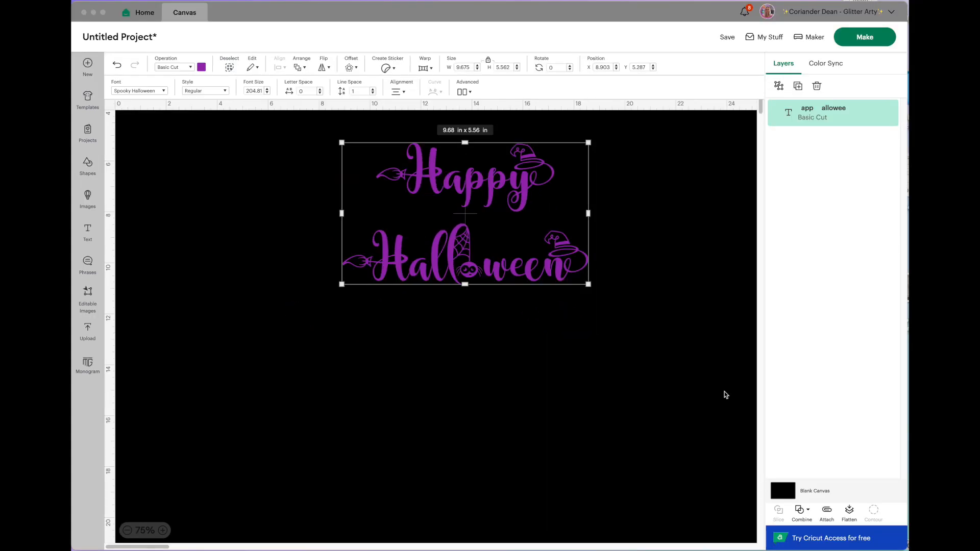
# Set the canvas color back to white.
pyautogui.click(783, 494)
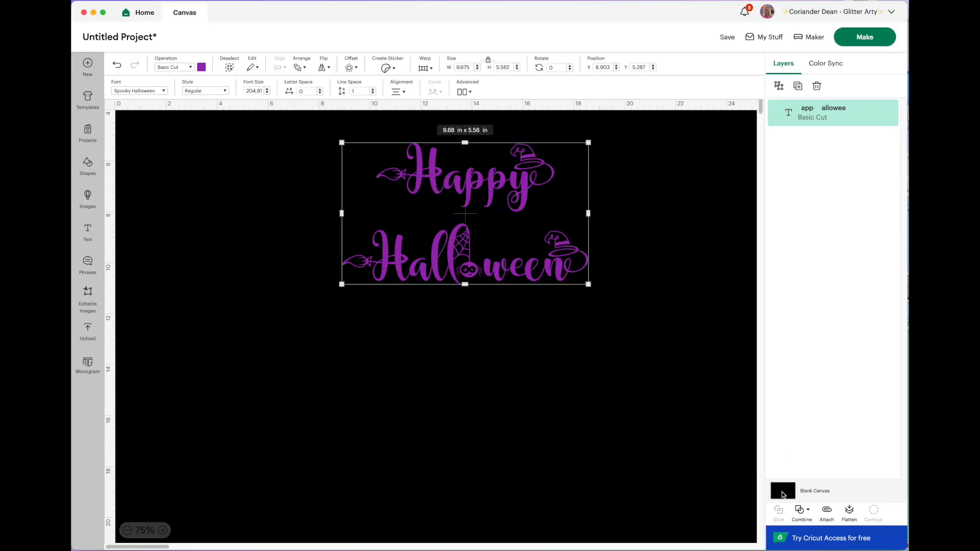
pyautogui.click(783, 494)
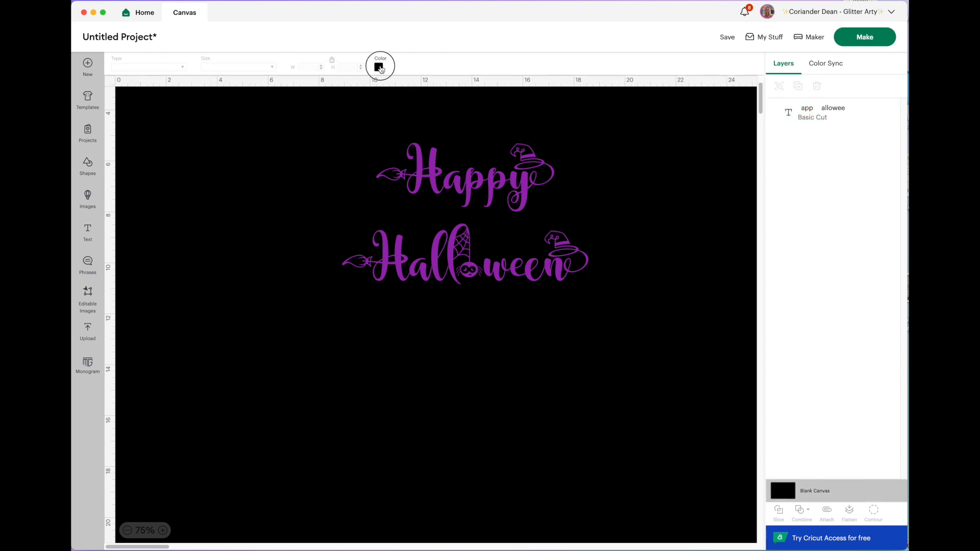
pyautogui.click(378, 68)
pyautogui.click(389, 150)
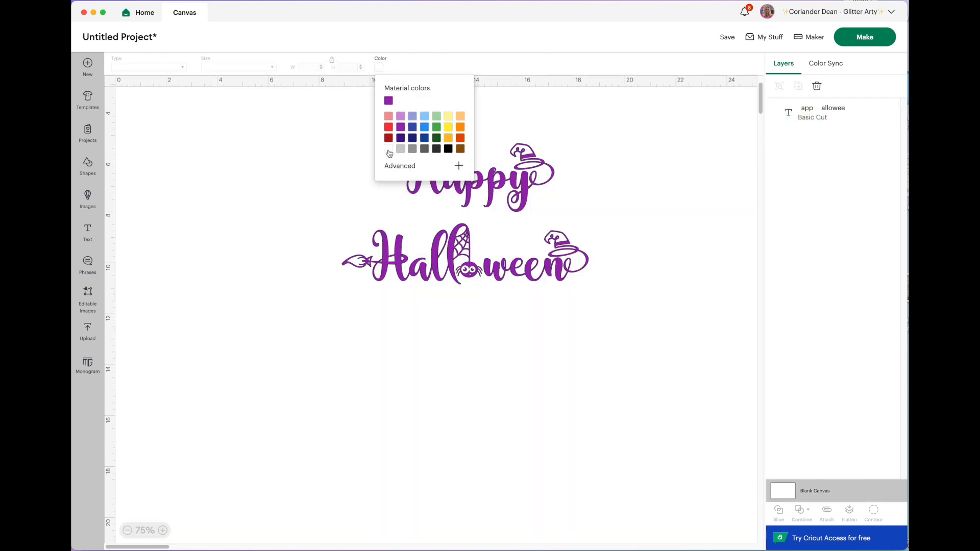
pyautogui.click(296, 198)
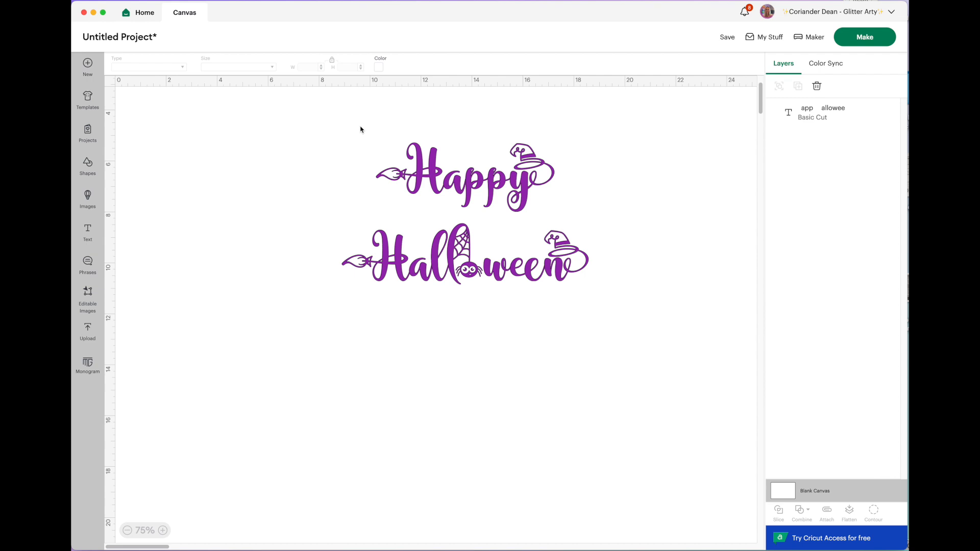
# Add a new text object to the canvas reading "Happy Birthday".
pyautogui.press('super+Tab')
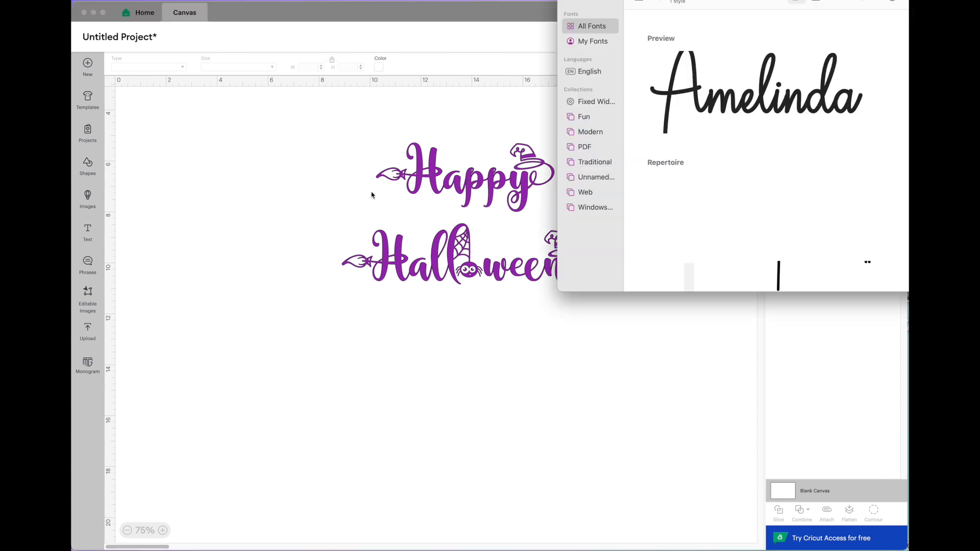
pyautogui.click(88, 232)
pyautogui.click(88, 234)
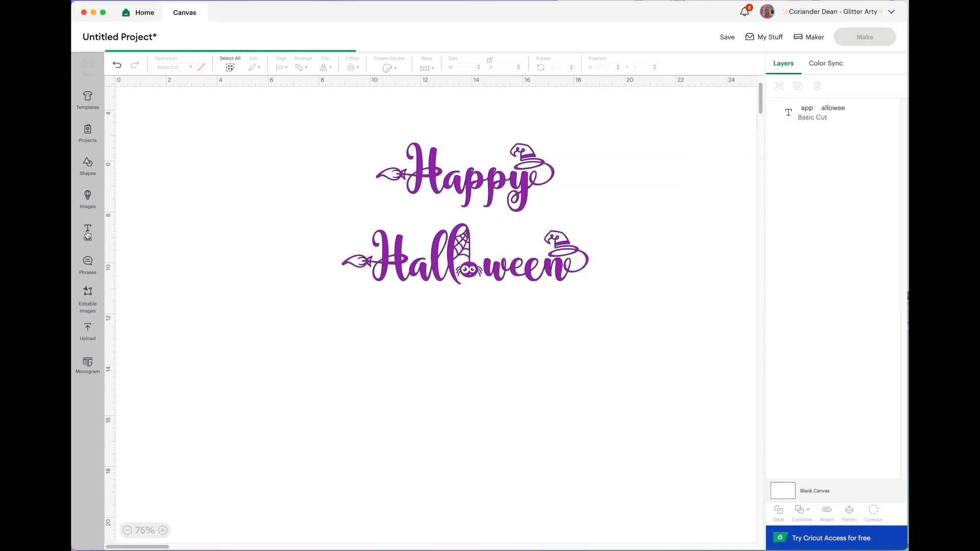
pyautogui.click(185, 215)
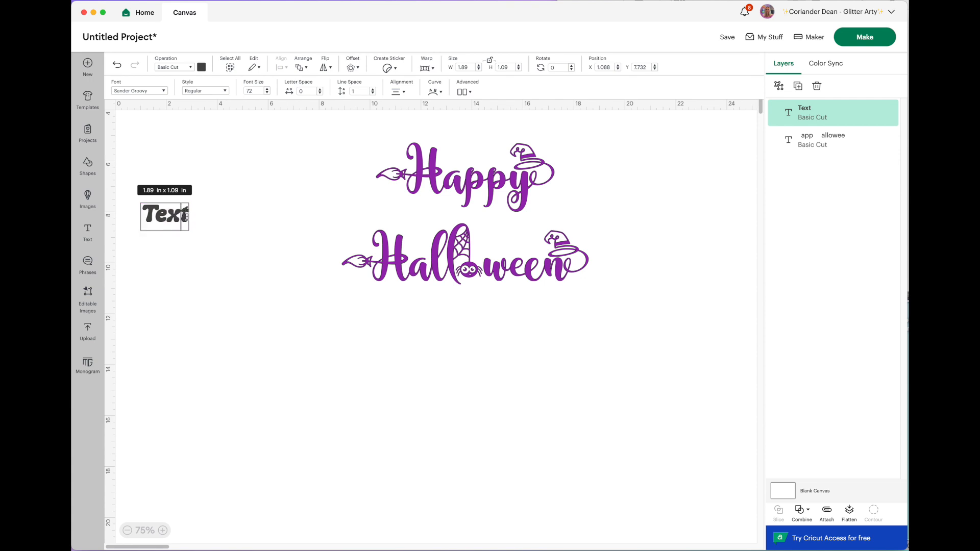
pyautogui.press('BackSpace')
pyautogui.press('BackSpace')
pyautogui.press('BackSpace')
pyautogui.press('BackSpace')
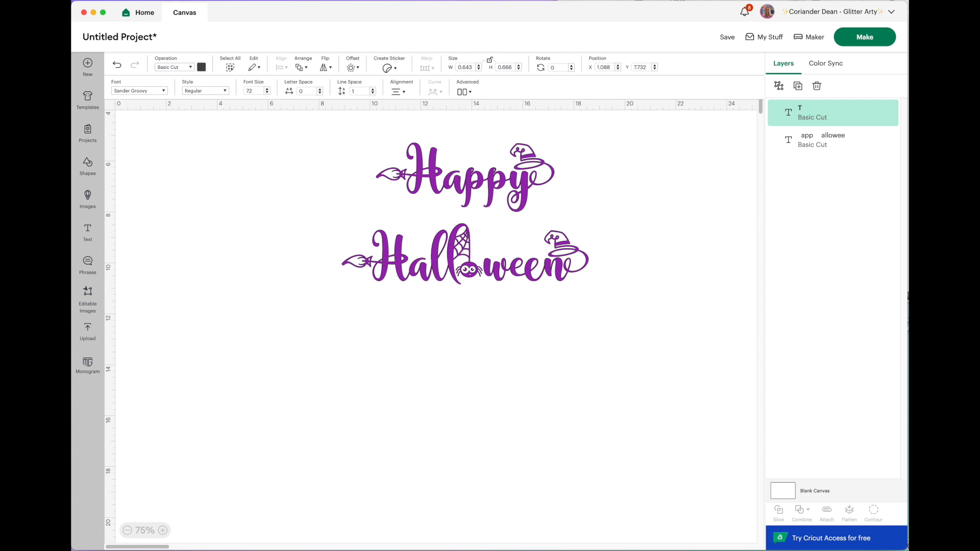
pyautogui.write('Happy B')
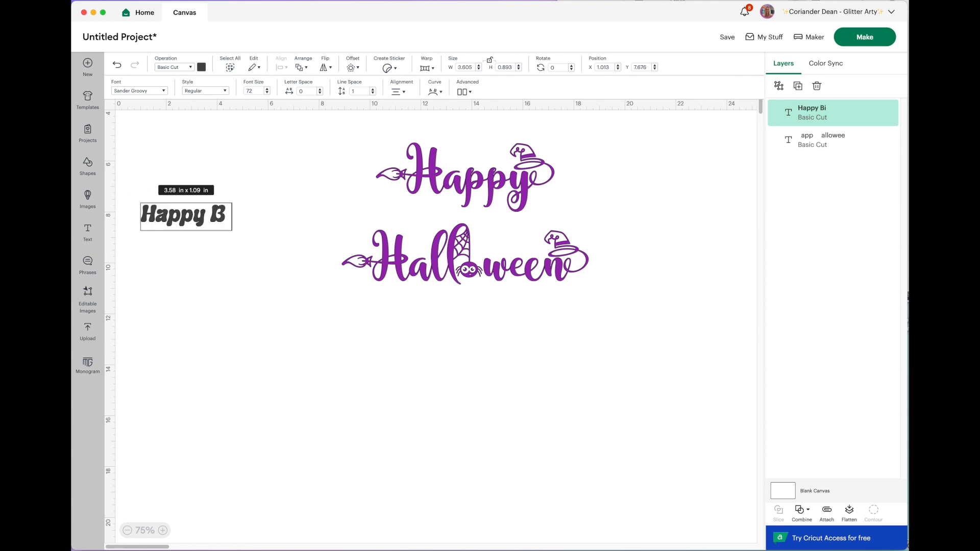
pyautogui.write('irthday')
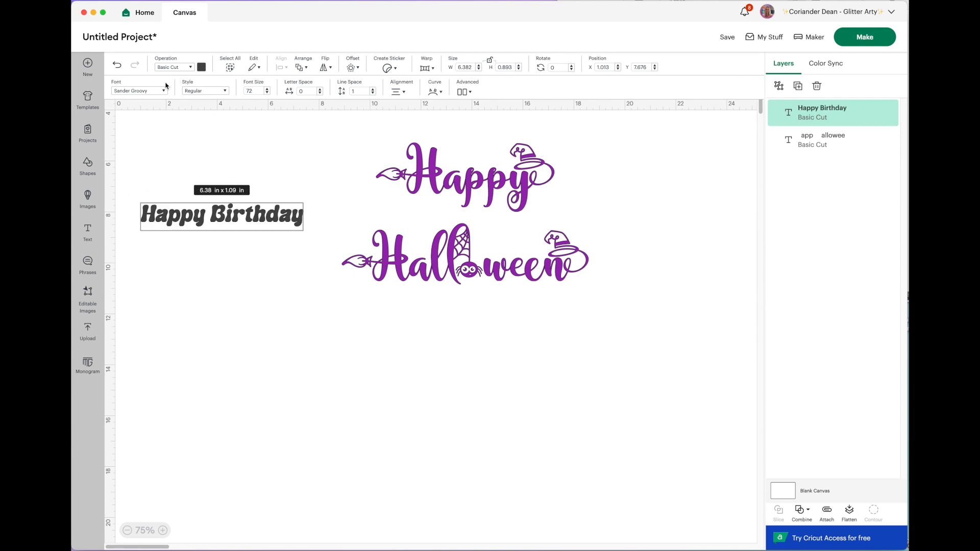
# Move the Happy Birthday text below the Halloween design and change its font to the system font Amelinda.
pyautogui.click(229, 198)
pyautogui.moveTo(231, 219); pyautogui.dragTo(332, 382)
pyautogui.click(153, 92)
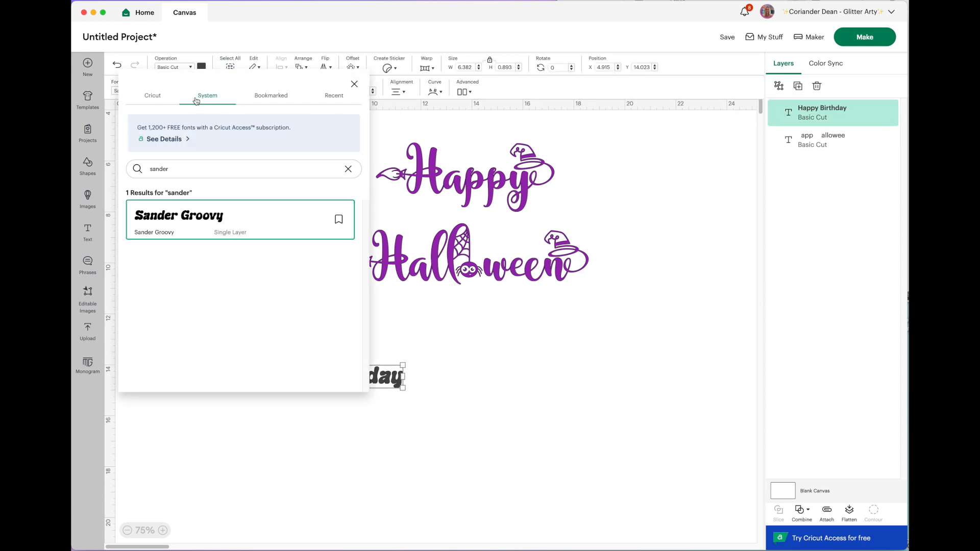
pyautogui.moveTo(191, 167); pyautogui.dragTo(149, 169)
pyautogui.write('amelinda')
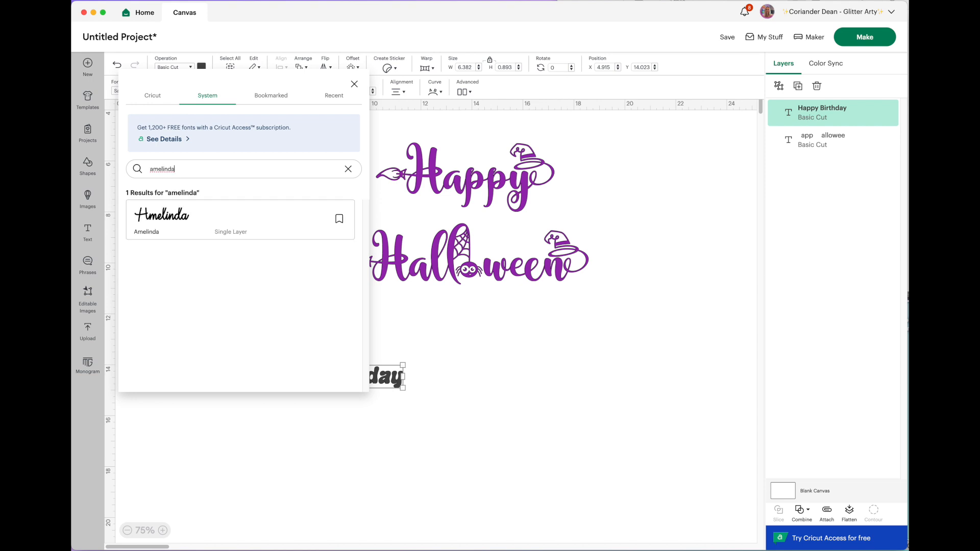
pyautogui.click(177, 218)
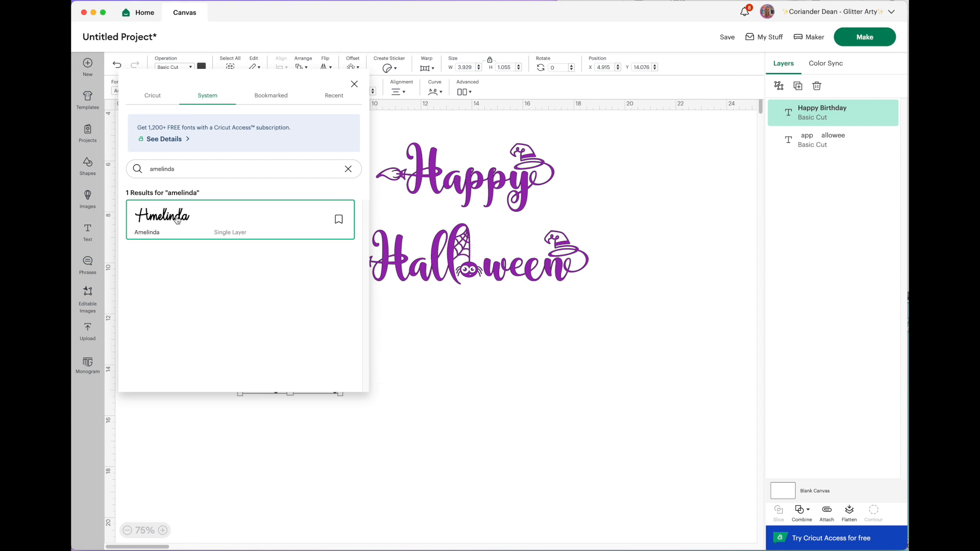
pyautogui.click(391, 345)
# Enlarge the Happy Birthday text to about 15.59 by 4.18 in and place it just beneath the Halloween design.
pyautogui.click(301, 384)
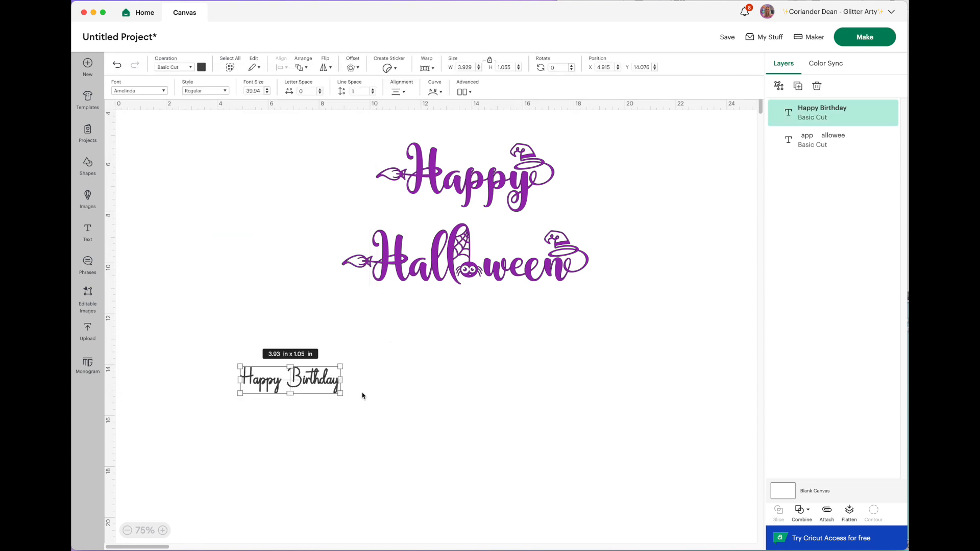
pyautogui.moveTo(340, 395); pyautogui.dragTo(449, 361)
pyautogui.moveTo(544, 400); pyautogui.dragTo(564, 423)
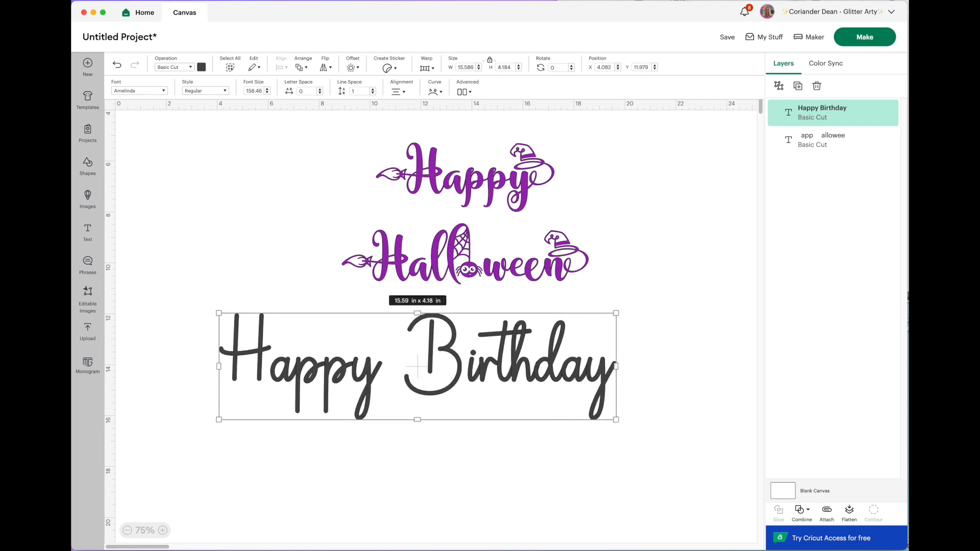
# Switch to Font Book and look through the Amelinda font's repertoire for alternate glyphs.
pyautogui.press('super+Tab')
pyautogui.scroll(-5, 734, 180)
pyautogui.scroll(-10, 734, 180)
pyautogui.scroll(-10, 736, 184)
pyautogui.scroll(-10, 736, 189)
pyautogui.scroll(-8, 736, 191)
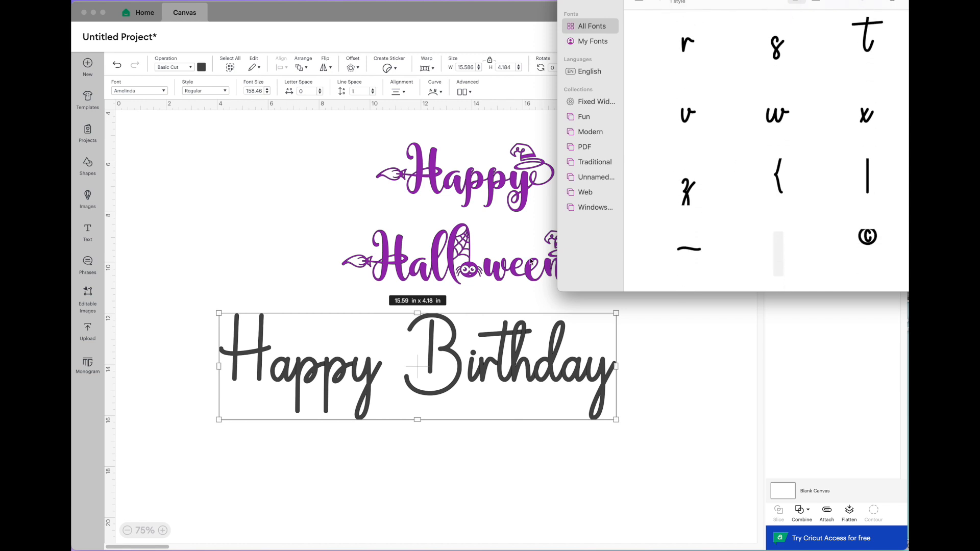
# Back in Cricut Design Space, replace the capital H of Happy Birthday with a lowercase h.
pyautogui.doubleClick(271, 371)
pyautogui.click(266, 368)
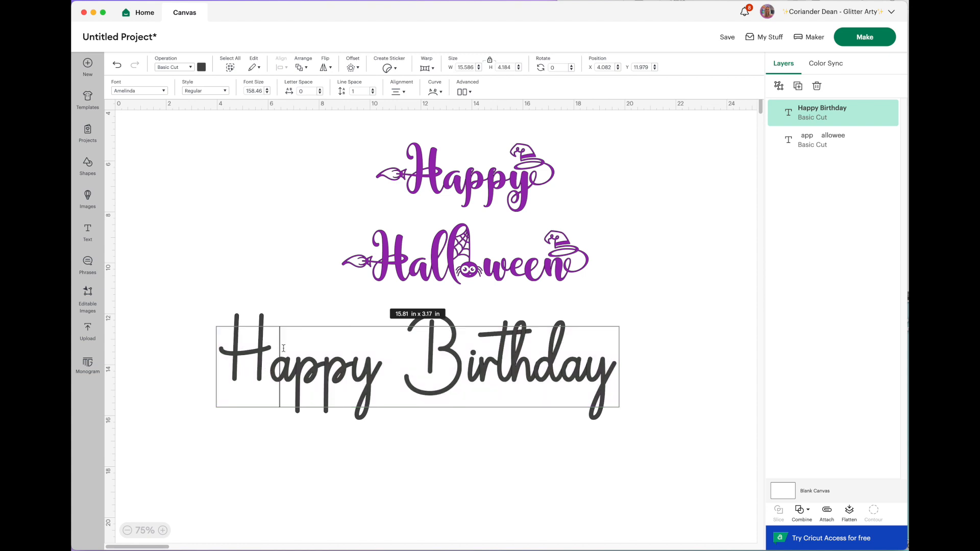
pyautogui.press('BackSpace')
pyautogui.write('h')
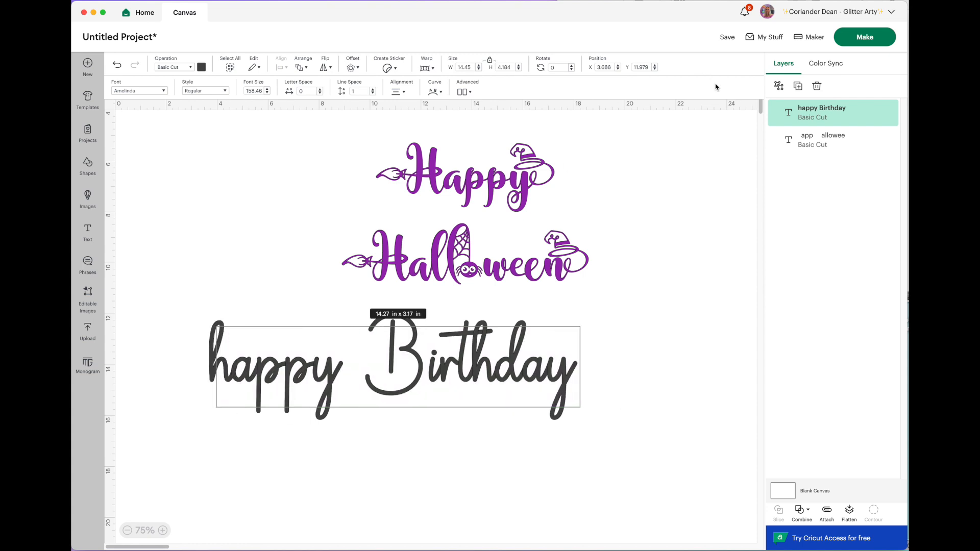
# Switch to Font Book and copy the Amelinda lowercase h glyph with the leading swash.
pyautogui.press('super+Tab')
pyautogui.scroll(-10, 739, 173)
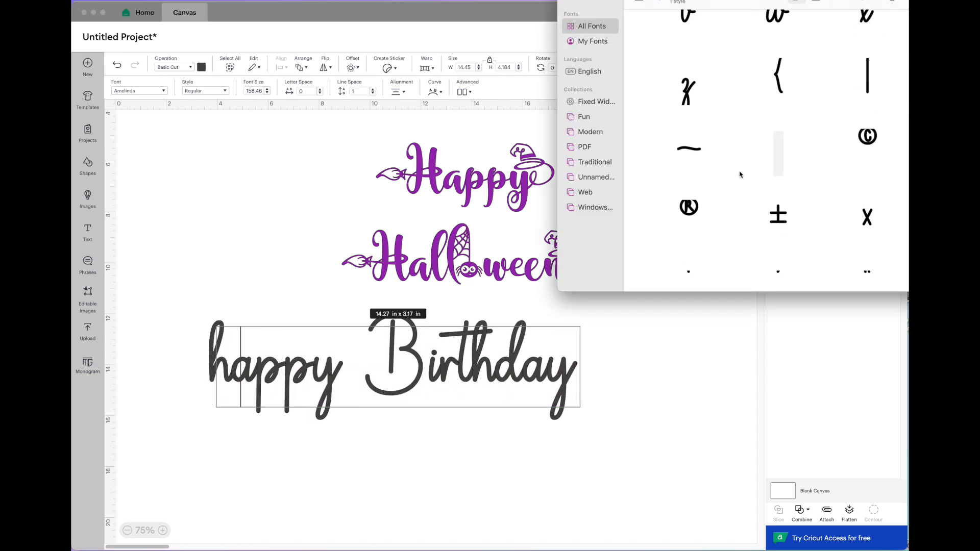
pyautogui.scroll(-5, 738, 181)
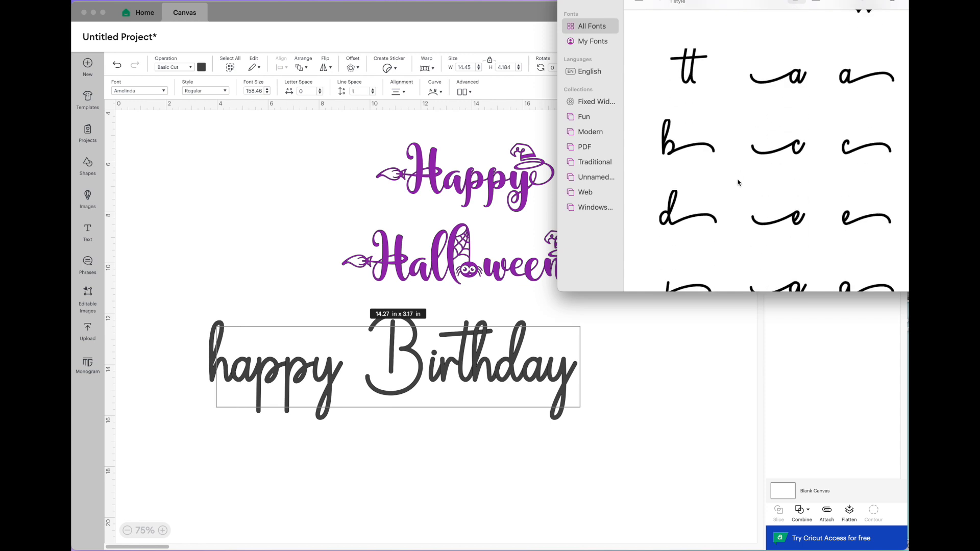
pyautogui.scroll(-1, 772, 193)
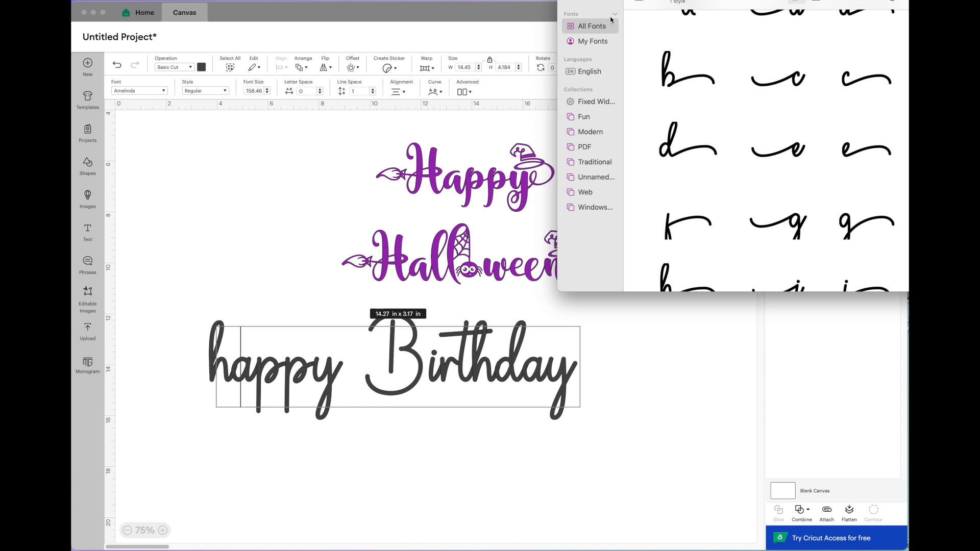
pyautogui.moveTo(649, 4); pyautogui.dragTo(524, 12)
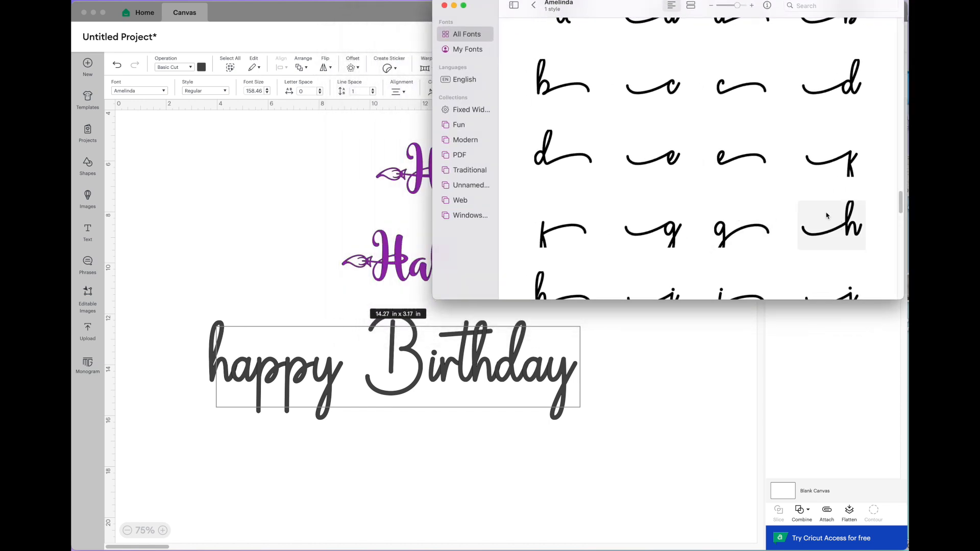
pyautogui.moveTo(843, 220)
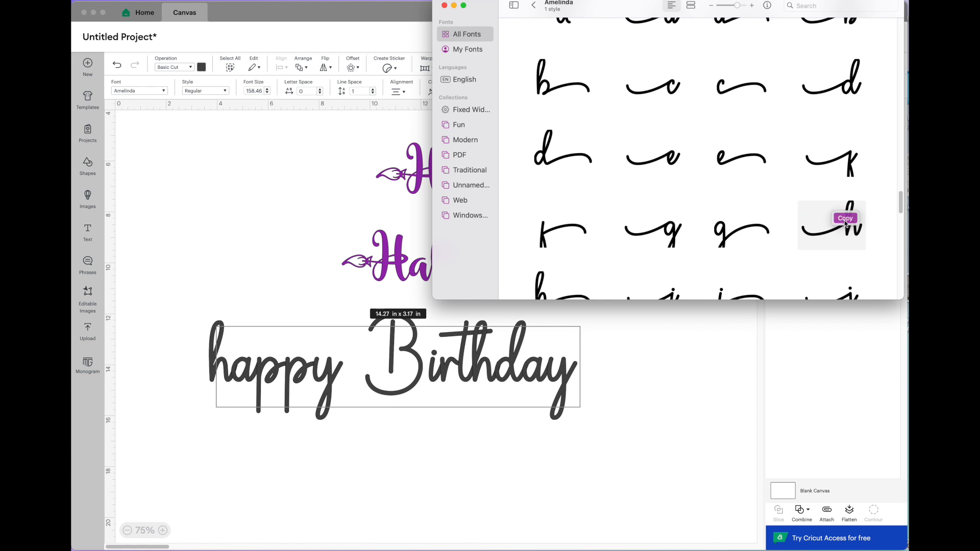
pyautogui.click(846, 218)
# Back in Cricut Design Space, replace the plain h of happy with the copied leading-swash h.
pyautogui.click(236, 374)
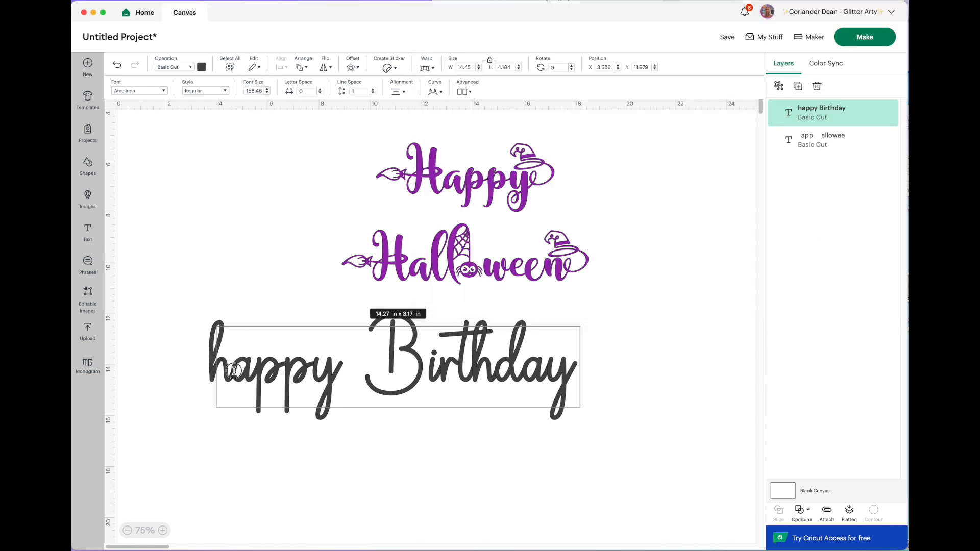
pyautogui.press('super+v')
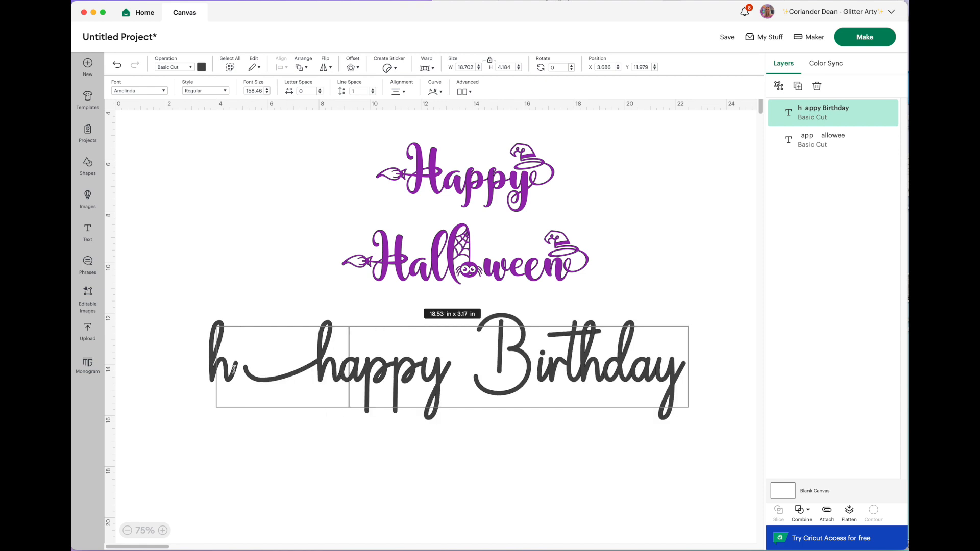
pyautogui.click(245, 370)
pyautogui.press('BackSpace')
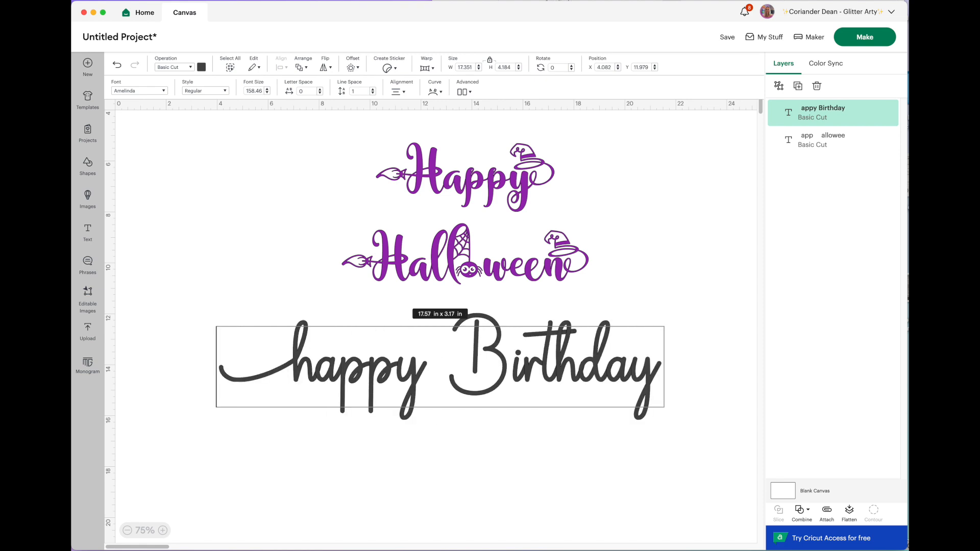
# Switch to Font Book, show the details of the leading-swash e glyph and copy it from there.
pyautogui.press('super+Tab')
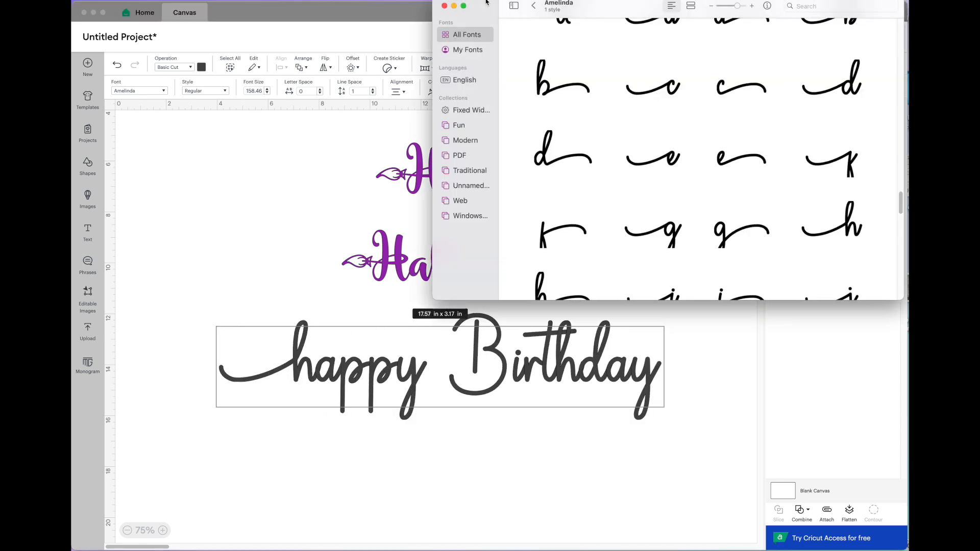
pyautogui.click(656, 156)
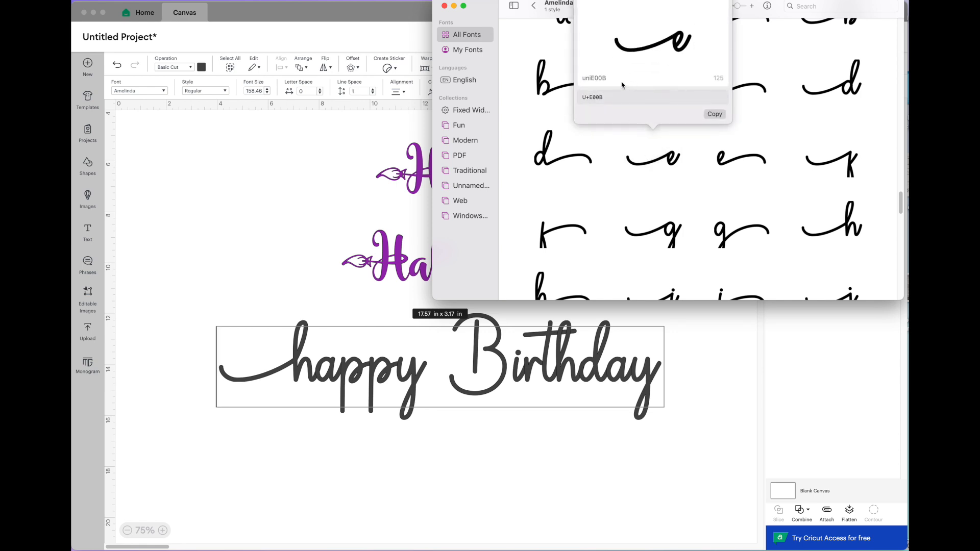
pyautogui.click(716, 115)
pyautogui.click(692, 165)
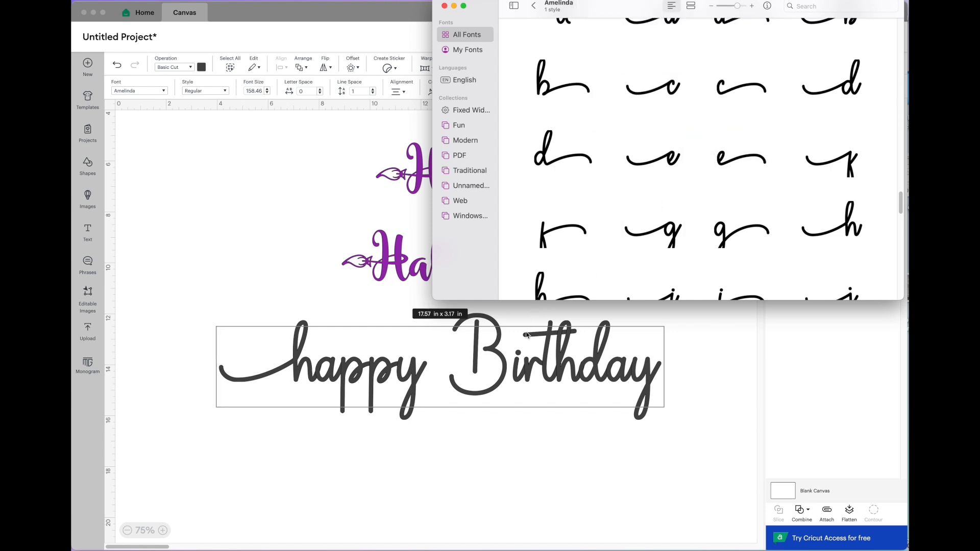
# Back in Cricut Design Space, replace the capital B of Birthday with a lowercase b.
pyautogui.click(507, 375)
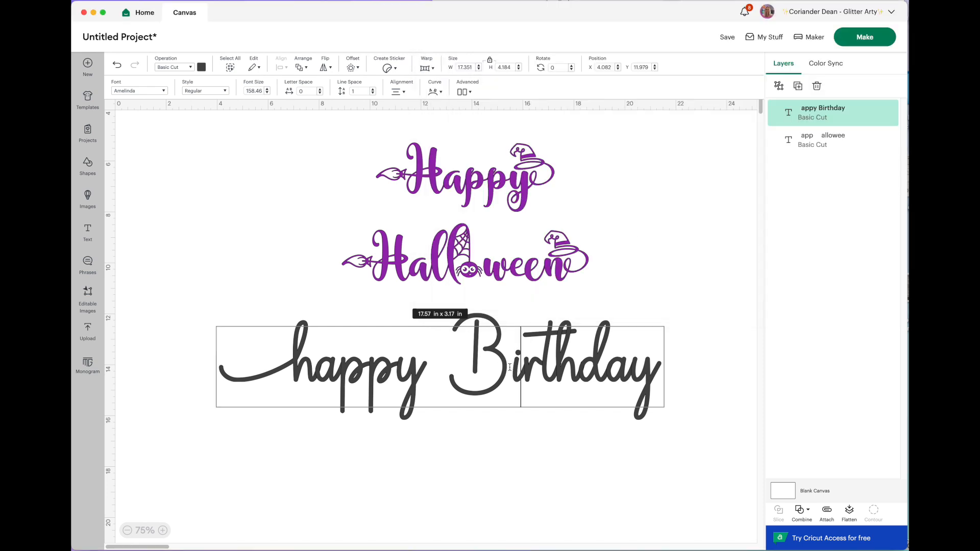
pyautogui.press('Left')
pyautogui.press('BackSpace')
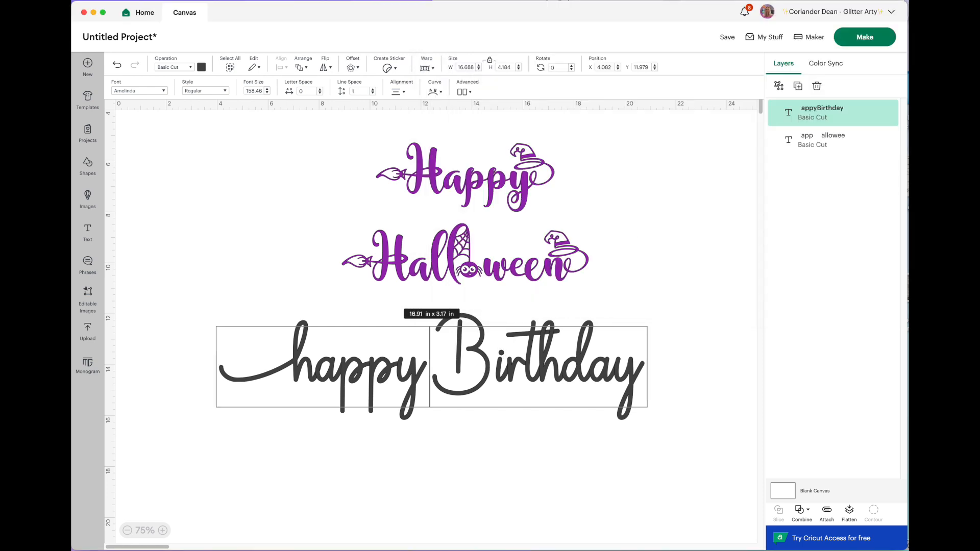
pyautogui.press('Delete')
pyautogui.write('b')
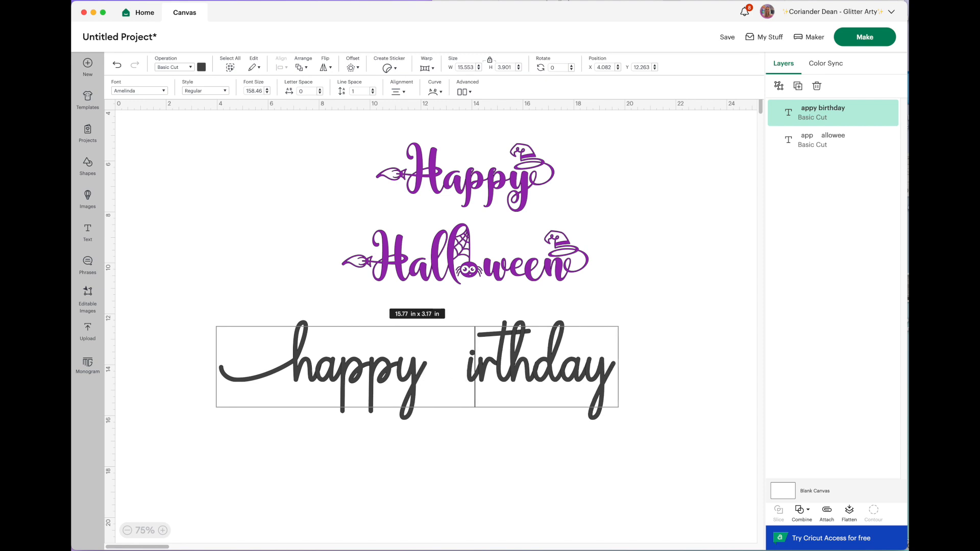
# Switch to Font Book and copy the Amelinda lowercase y glyph with the trailing swash.
pyautogui.click(488, 1)
pyautogui.scroll(-5, 707, 221)
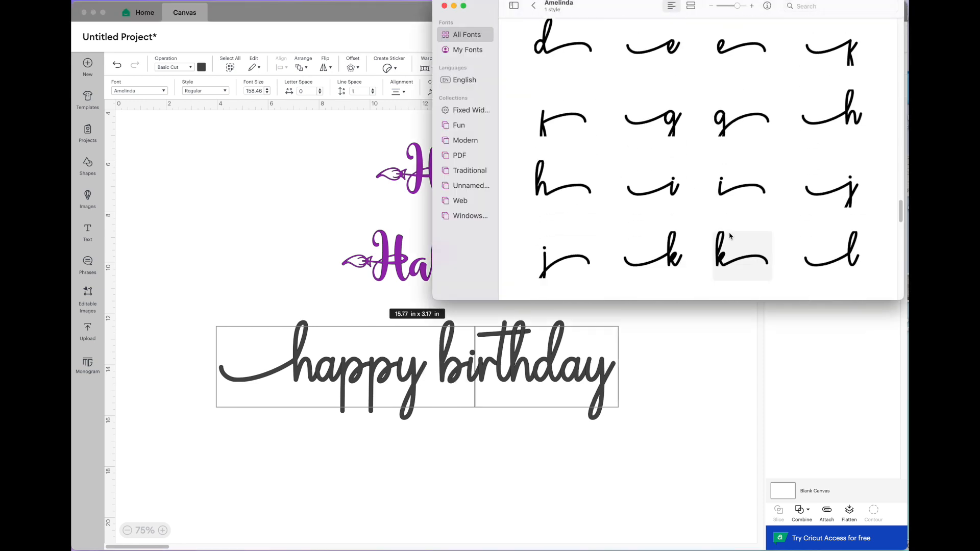
pyautogui.scroll(-5, 731, 236)
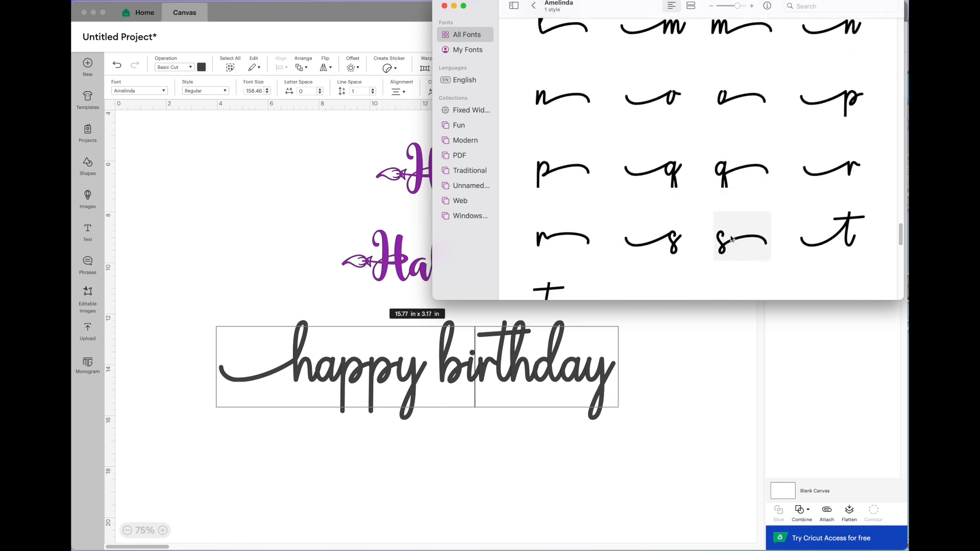
pyautogui.scroll(-4, 730, 240)
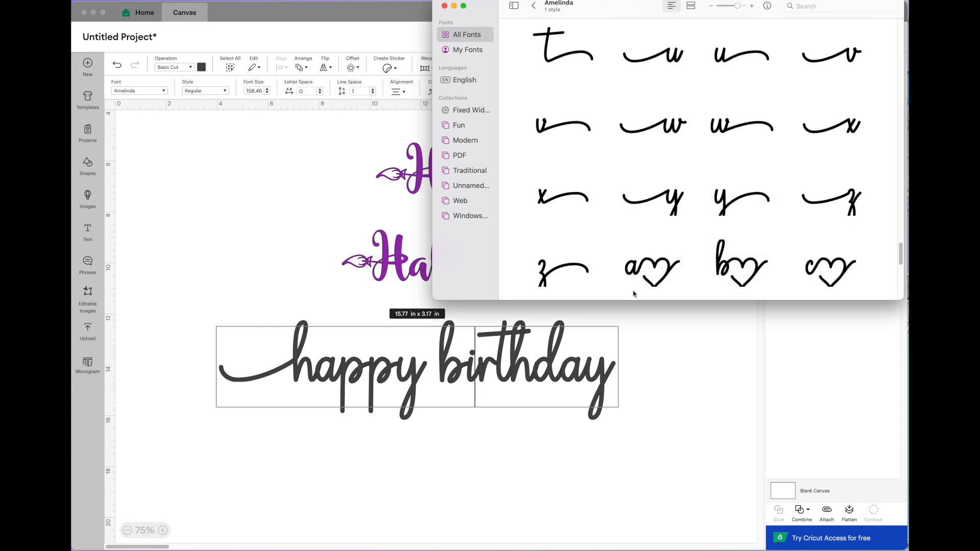
pyautogui.rightClick(741, 198)
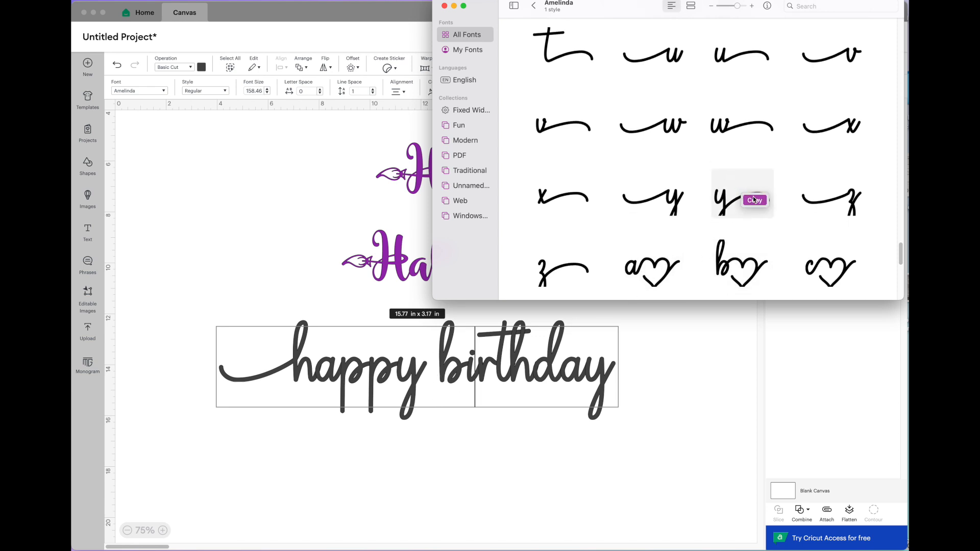
pyautogui.click(753, 202)
# Back in Cricut Design Space, replace the final y of birthday with the copied trailing-swash y.
pyautogui.click(610, 371)
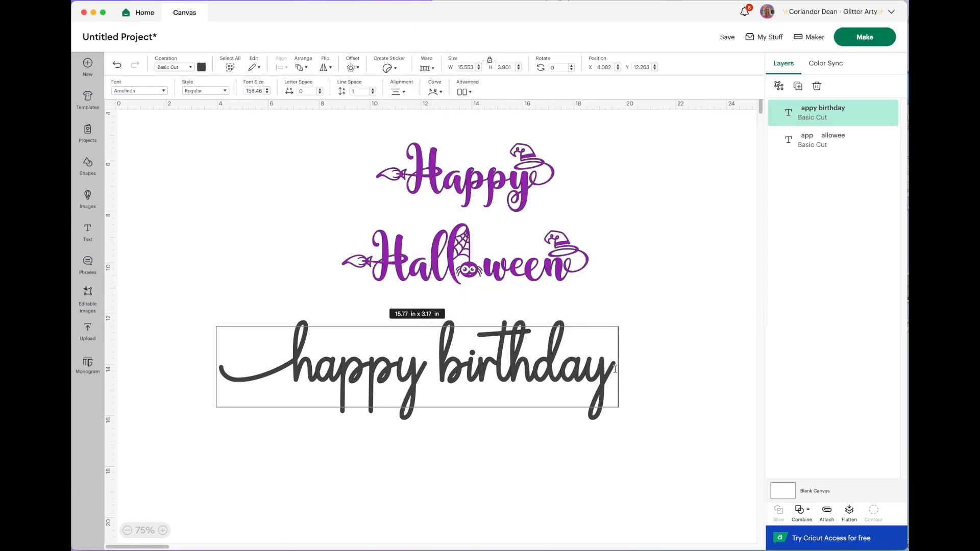
pyautogui.press('super+v')
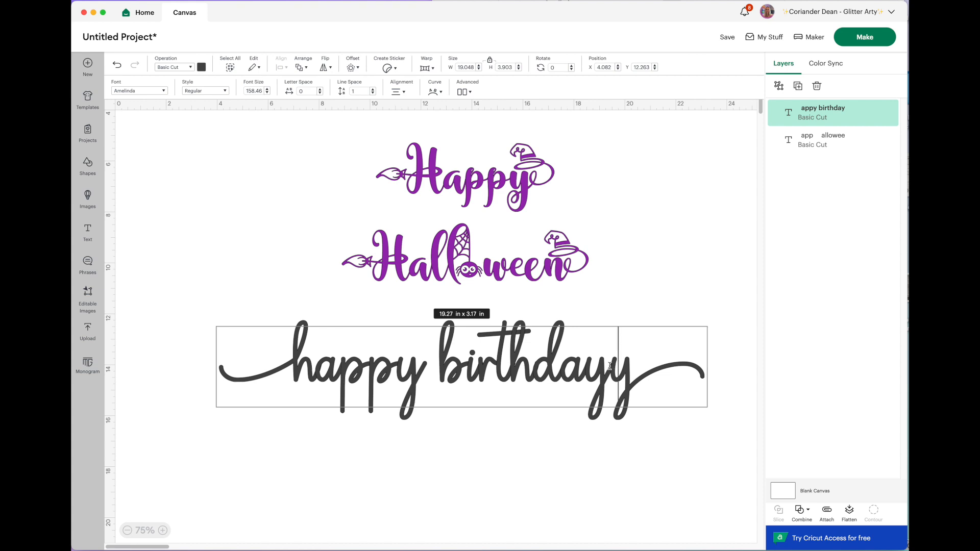
pyautogui.press('BackSpace')
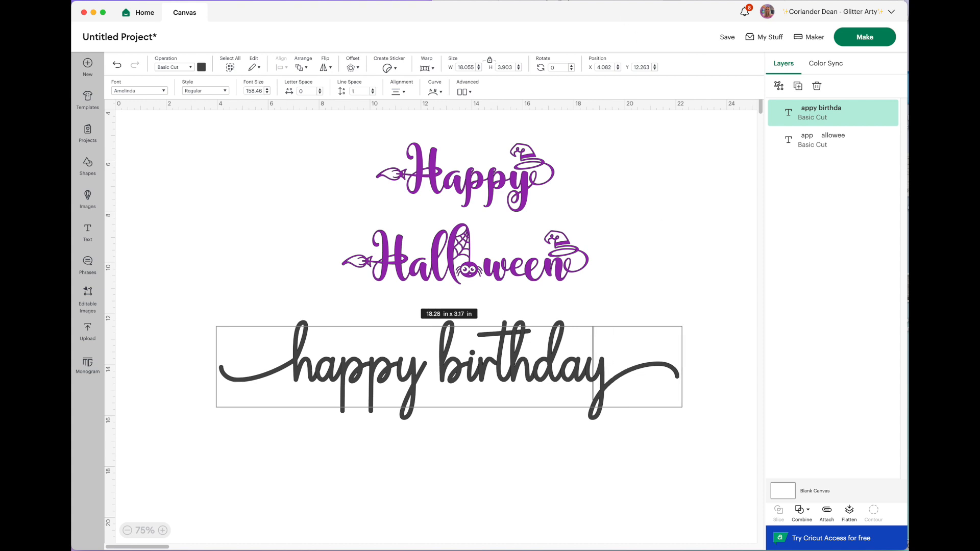
# Switch to Font Book and copy the Amelinda y glyph that ends in a heart.
pyautogui.click(561, 2)
pyautogui.scroll(-1, 673, 140)
pyautogui.scroll(-2, 705, 182)
pyautogui.scroll(-1, 706, 188)
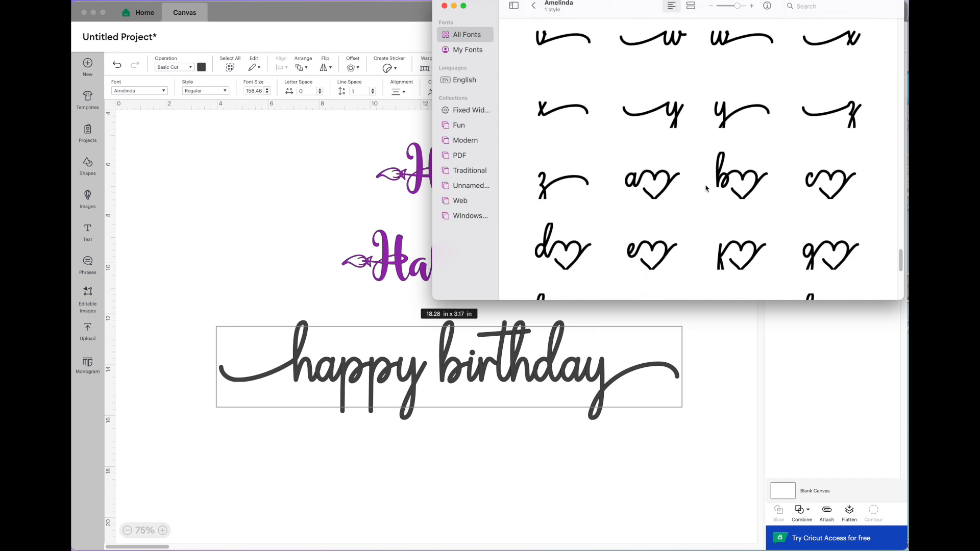
pyautogui.scroll(-5, 706, 188)
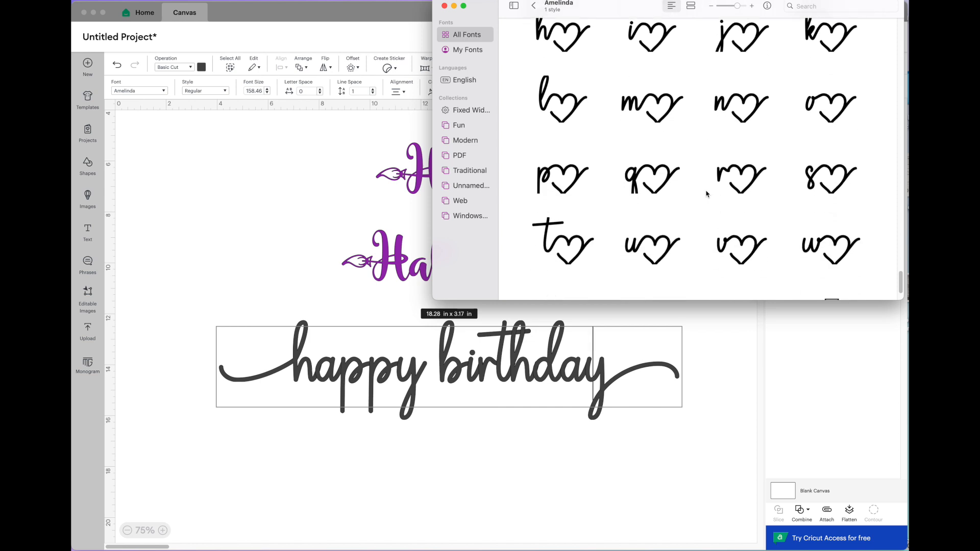
pyautogui.scroll(-1, 707, 194)
pyautogui.click(661, 250)
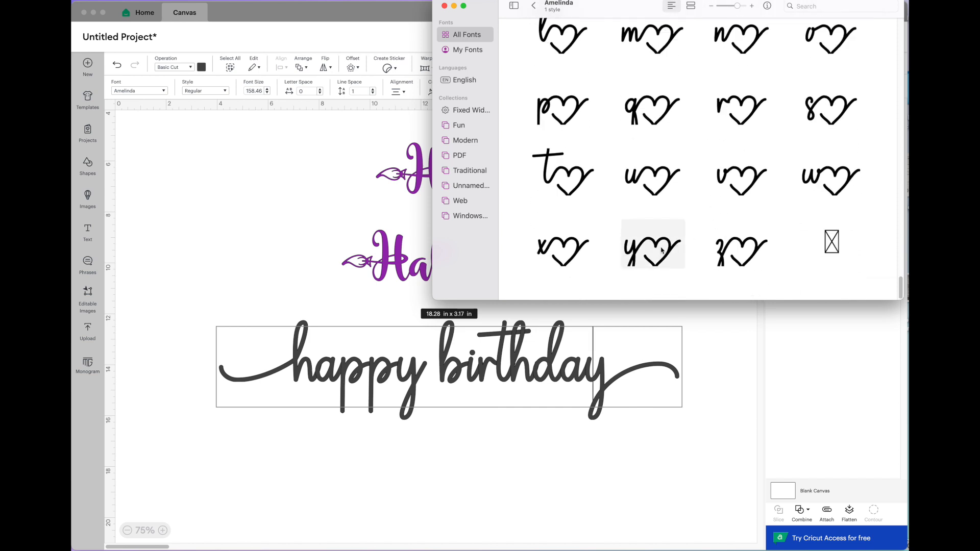
# Back in Cricut Design Space, replace the y of happy with the copied heart-tailed y.
pyautogui.click(426, 373)
pyautogui.click(426, 369)
pyautogui.press('BackSpace')
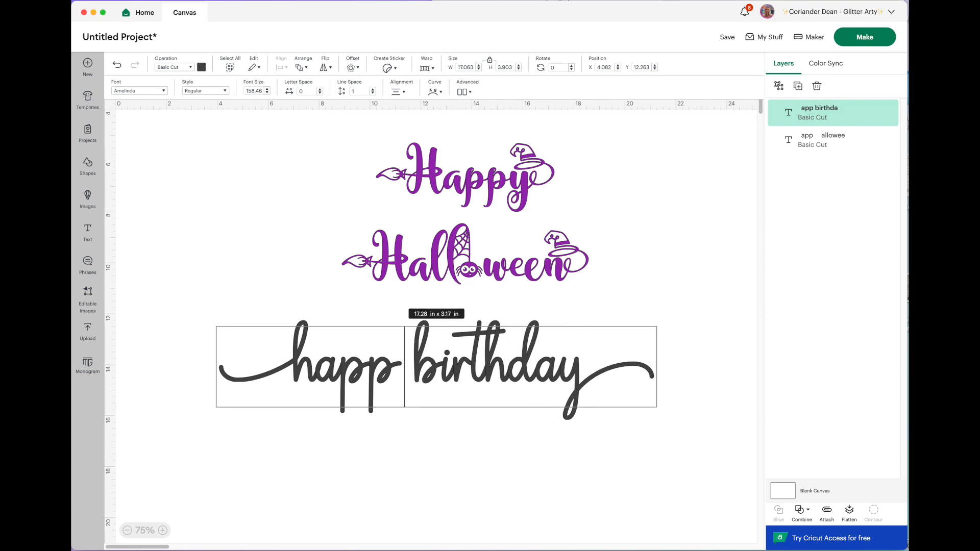
pyautogui.press('super+v')
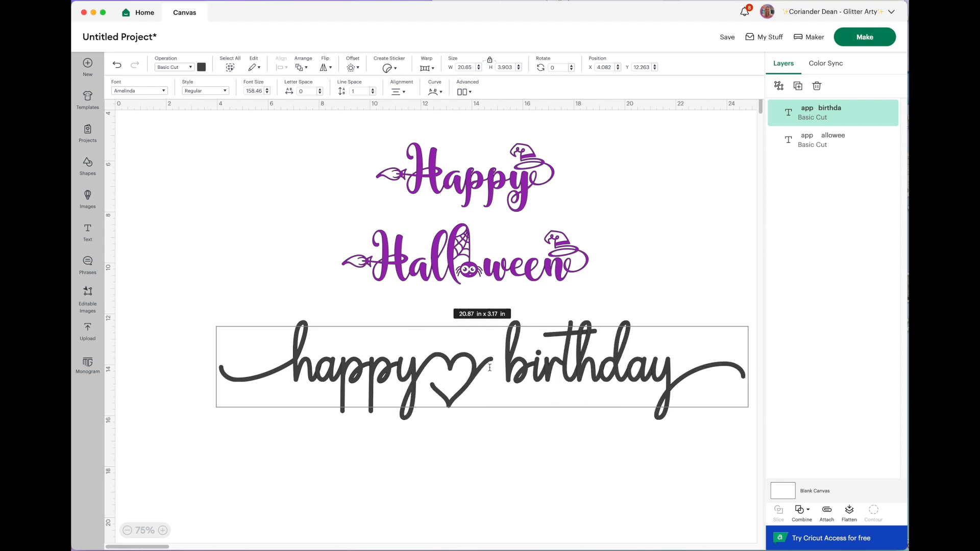
# Remove the space between the heart and birthday so the two words join, and deselect the text.
pyautogui.click(507, 368)
pyautogui.press('BackSpace')
pyautogui.click(470, 455)
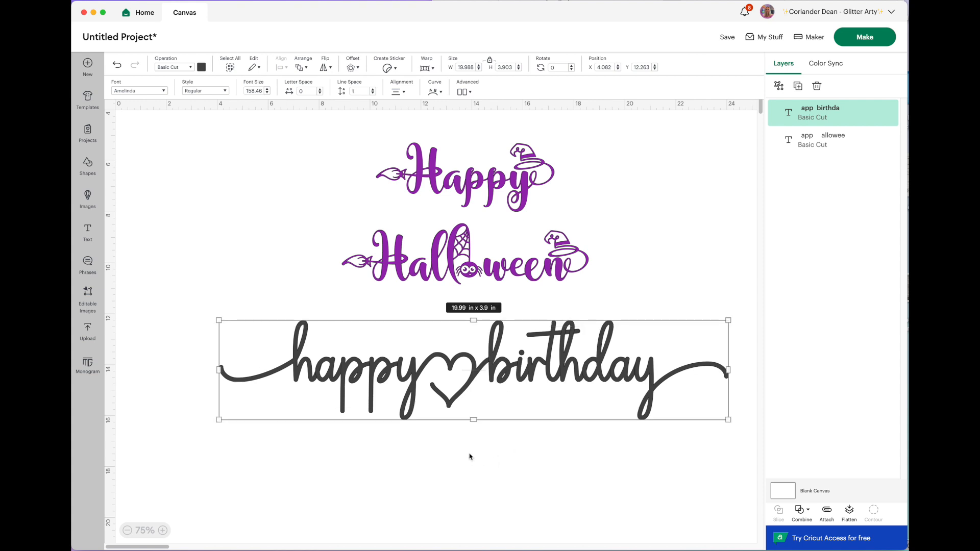
pyautogui.click(284, 473)
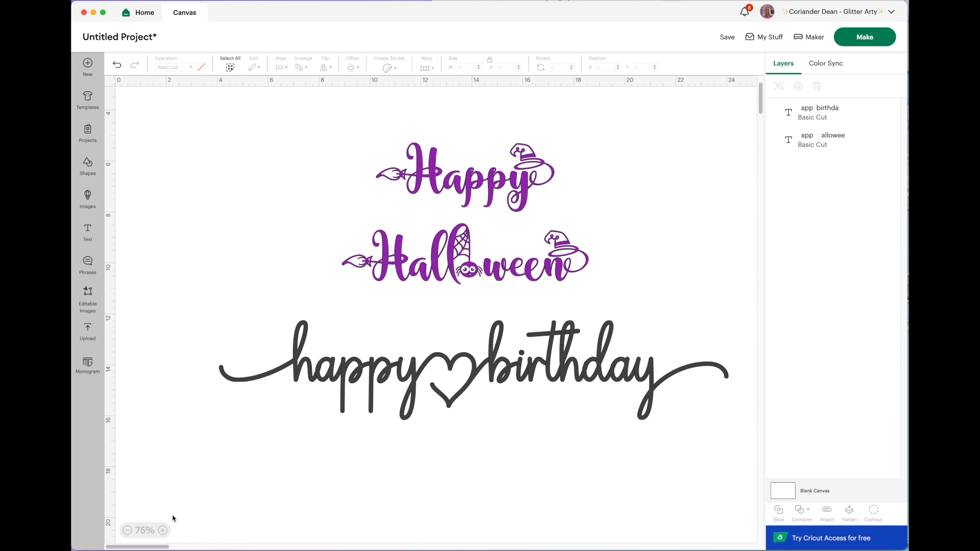
# Examine up close where the letters overlap in the Halloween and happy birthday texts.
pyautogui.click(163, 530)
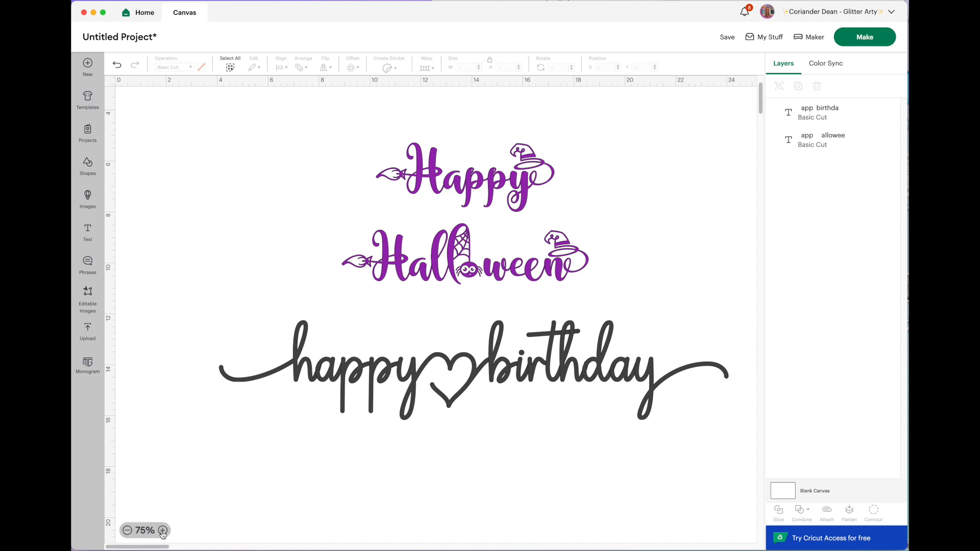
pyautogui.click(165, 531)
pyautogui.click(166, 531)
pyautogui.click(165, 531)
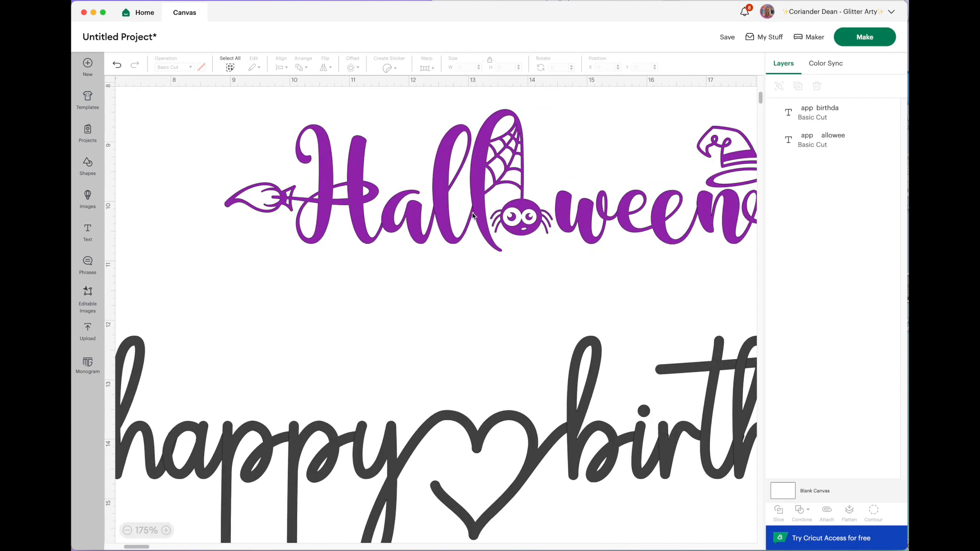
pyautogui.scroll(1, 472, 223)
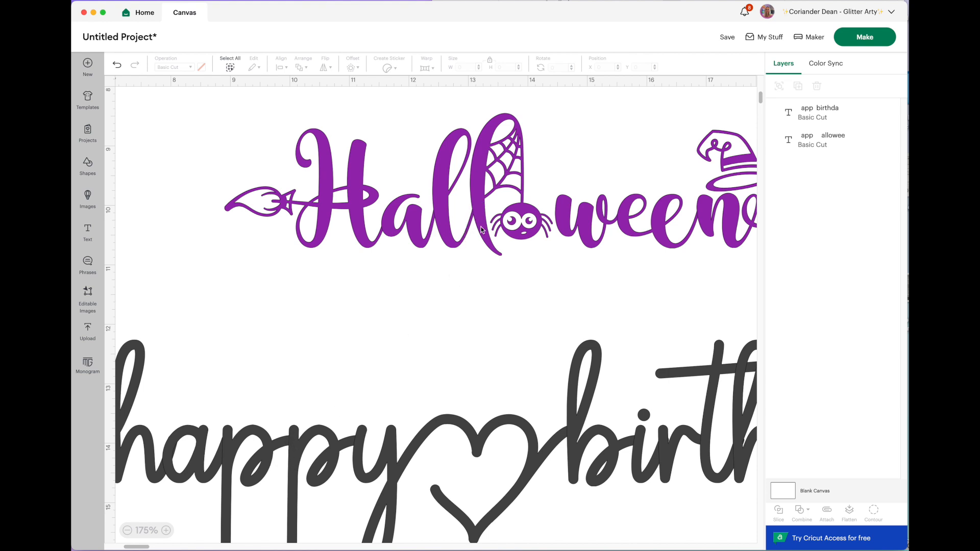
pyautogui.scroll(1, 476, 218)
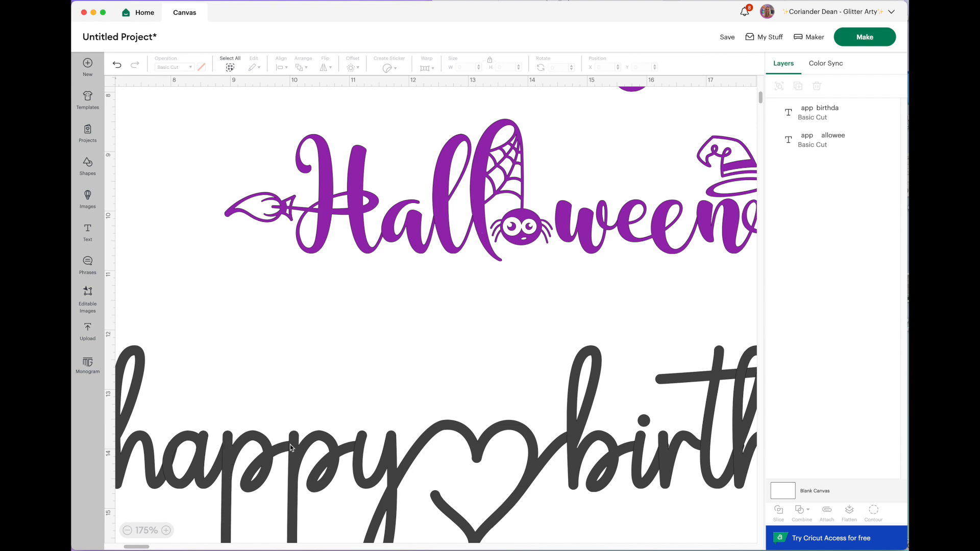
pyautogui.click(127, 531)
pyautogui.click(127, 531)
pyautogui.click(127, 531)
pyautogui.click(127, 531)
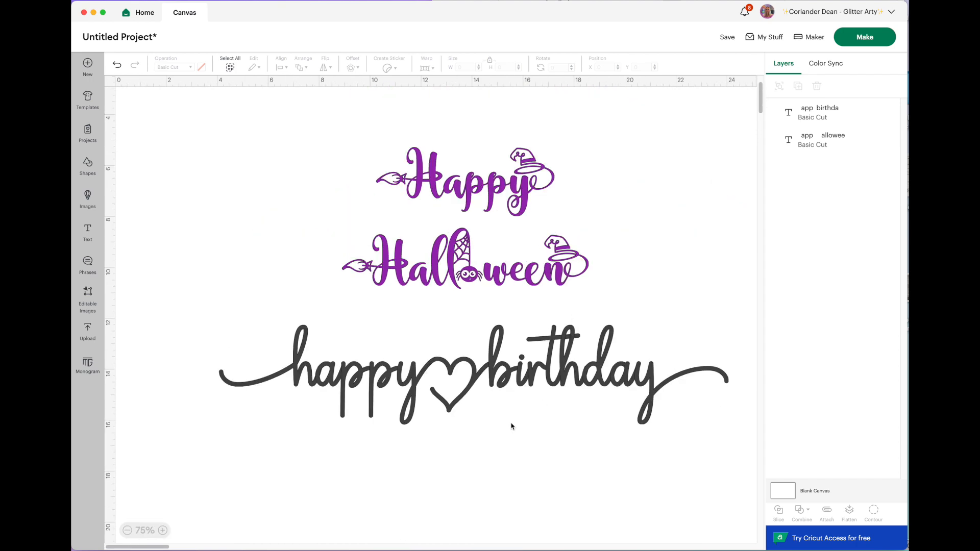
pyautogui.scroll(1, 517, 421)
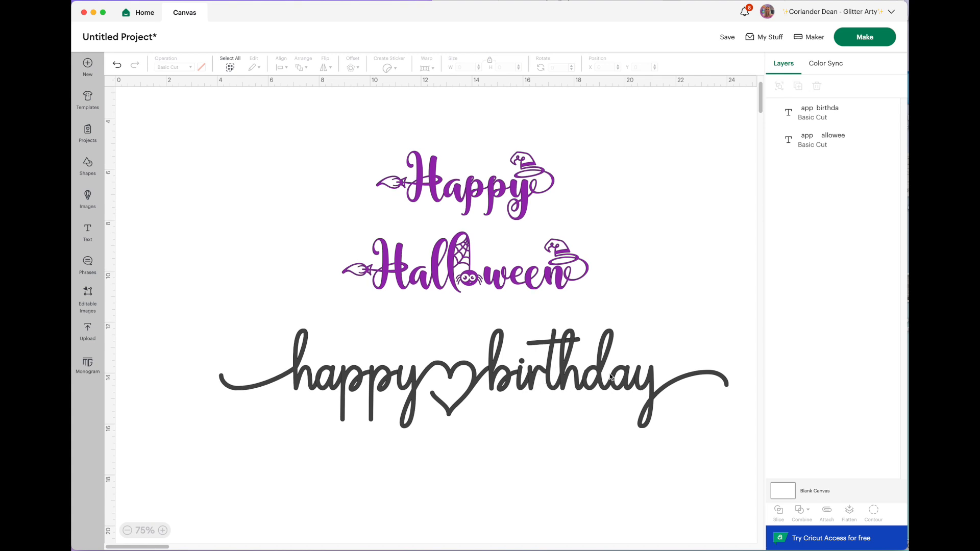
# Weld the happy birthday text into a single shape, and separately weld the purple Happy Halloween text the same way.
pyautogui.moveTo(183, 324); pyautogui.dragTo(741, 457)
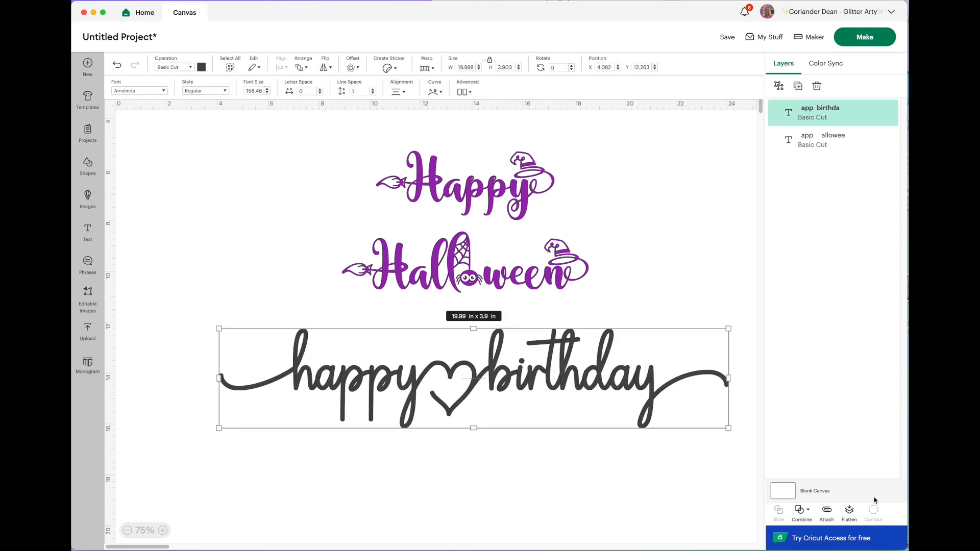
pyautogui.click(805, 510)
pyautogui.click(827, 412)
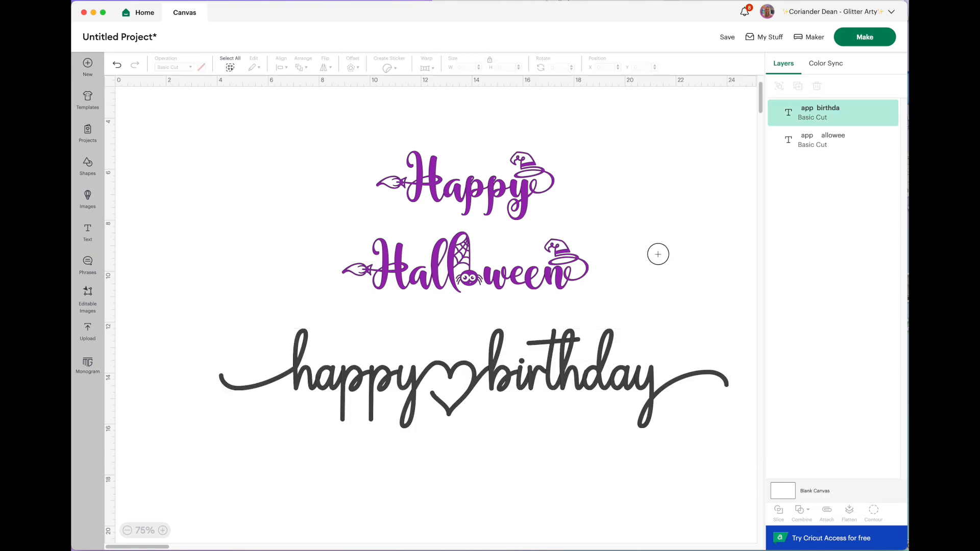
pyautogui.moveTo(308, 135); pyautogui.dragTo(596, 297)
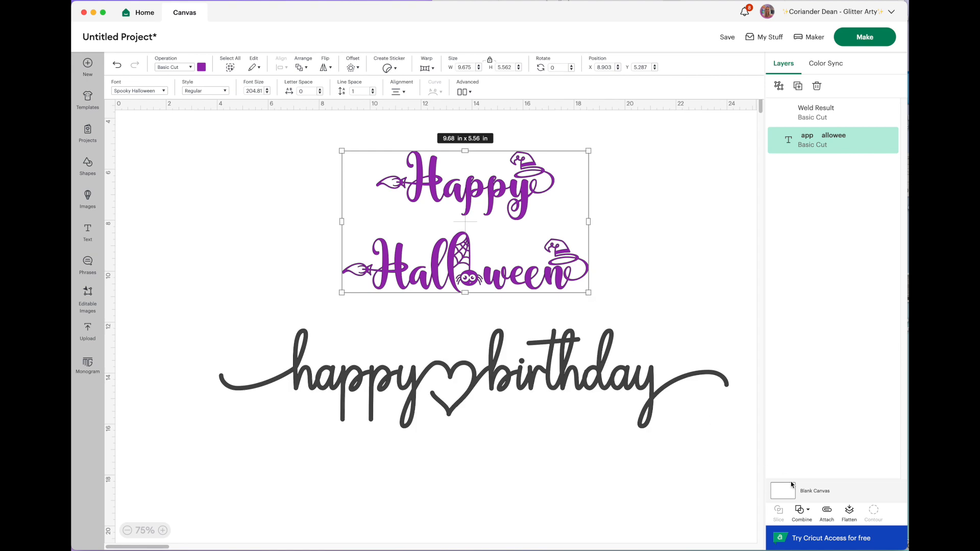
pyautogui.click(803, 511)
pyautogui.click(825, 411)
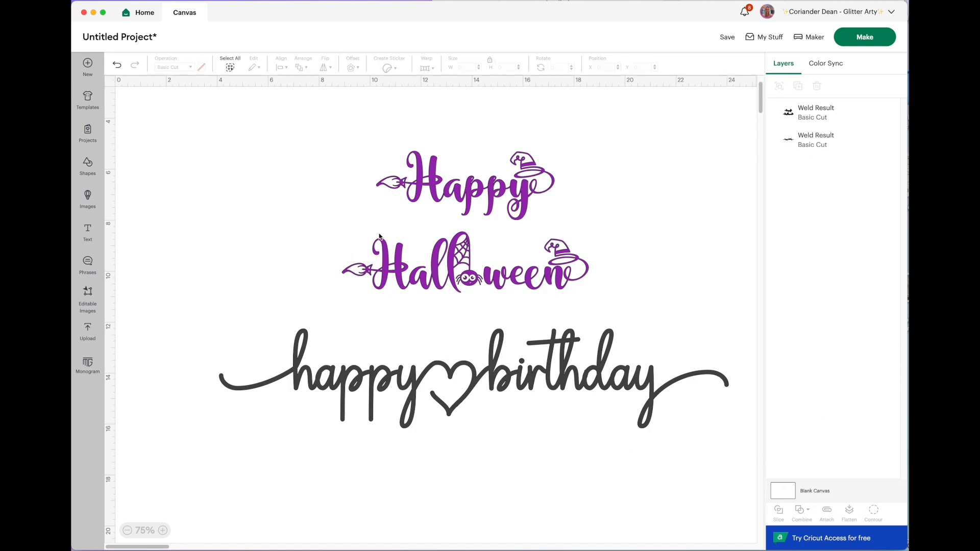
# Send the project to cut preparation and inspect the layout of the happy birthday mat and the purple Happy Halloween mat.
pyautogui.click(872, 41)
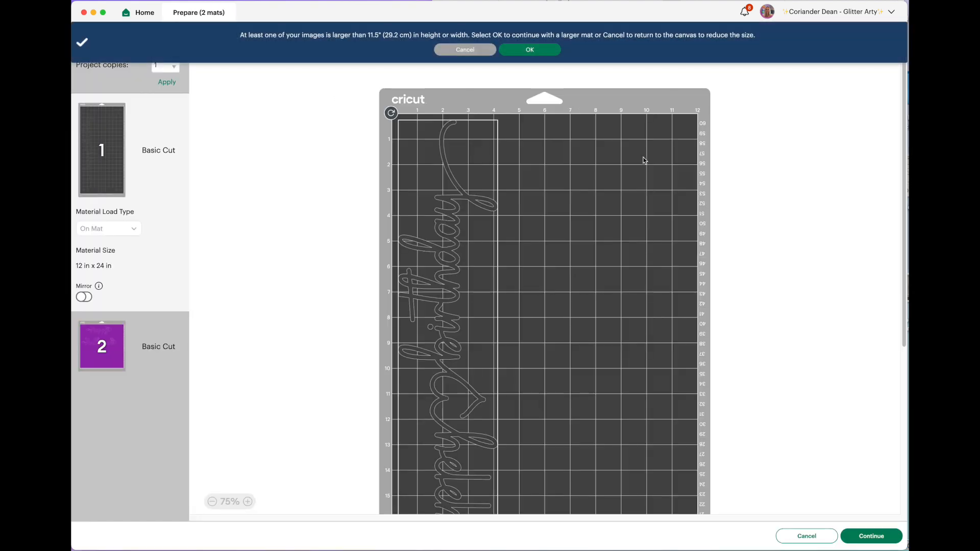
pyautogui.scroll(-5, 460, 255)
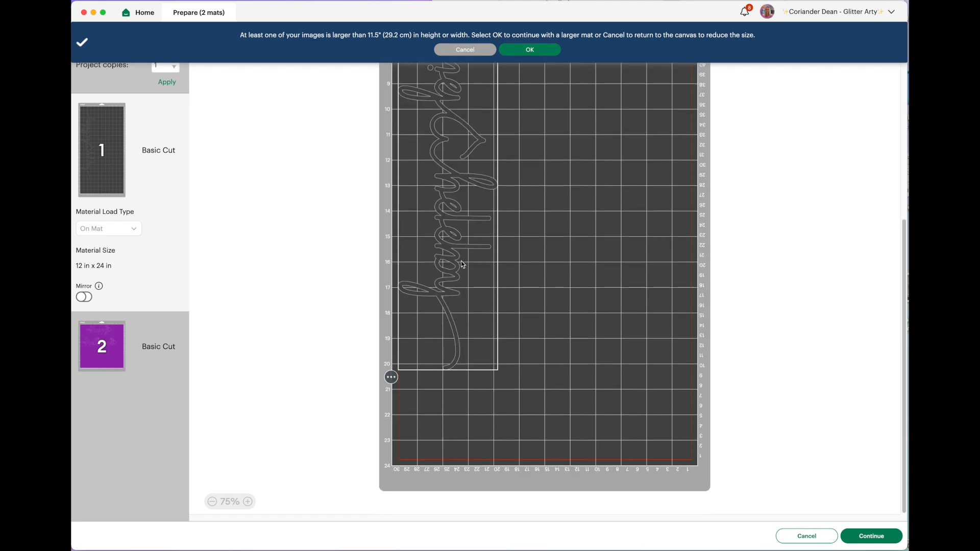
pyautogui.scroll(5, 464, 263)
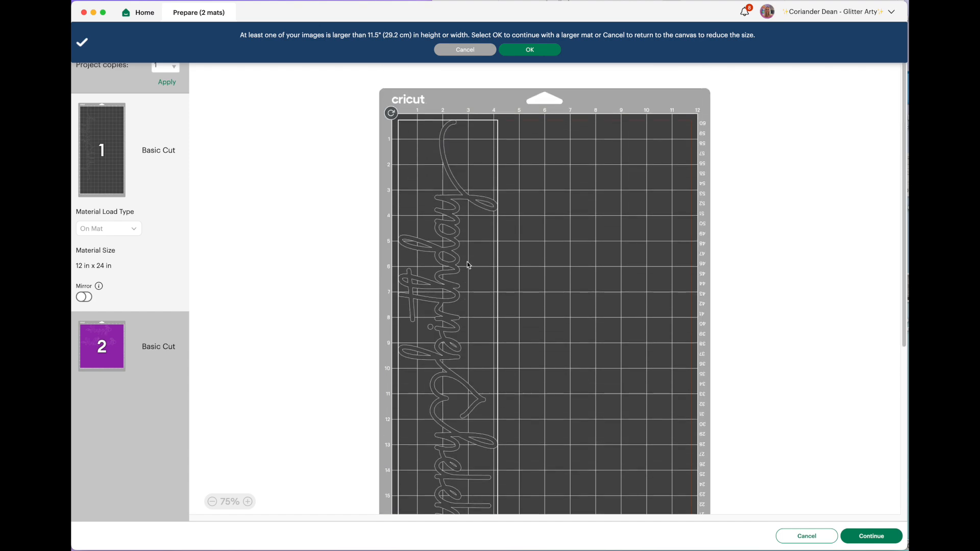
pyautogui.scroll(-5, 468, 265)
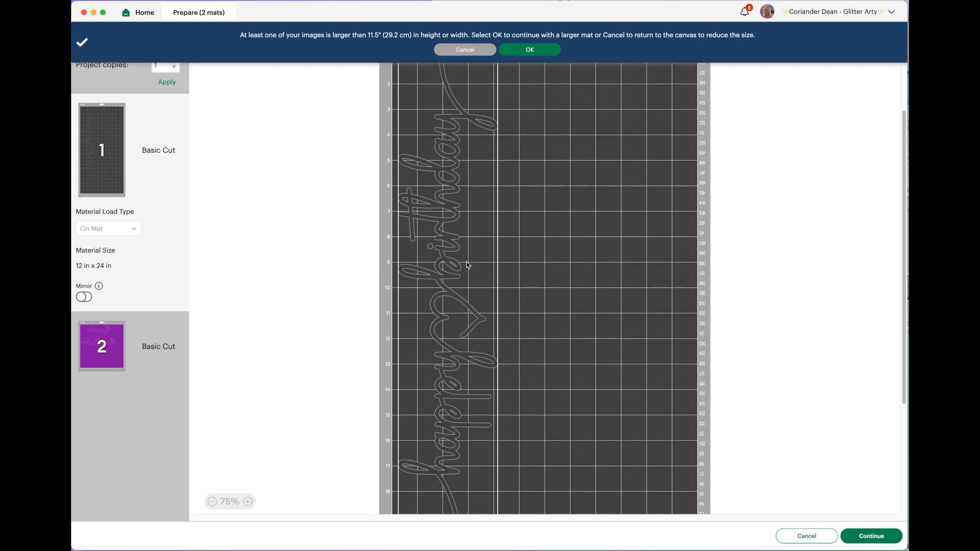
pyautogui.click(98, 346)
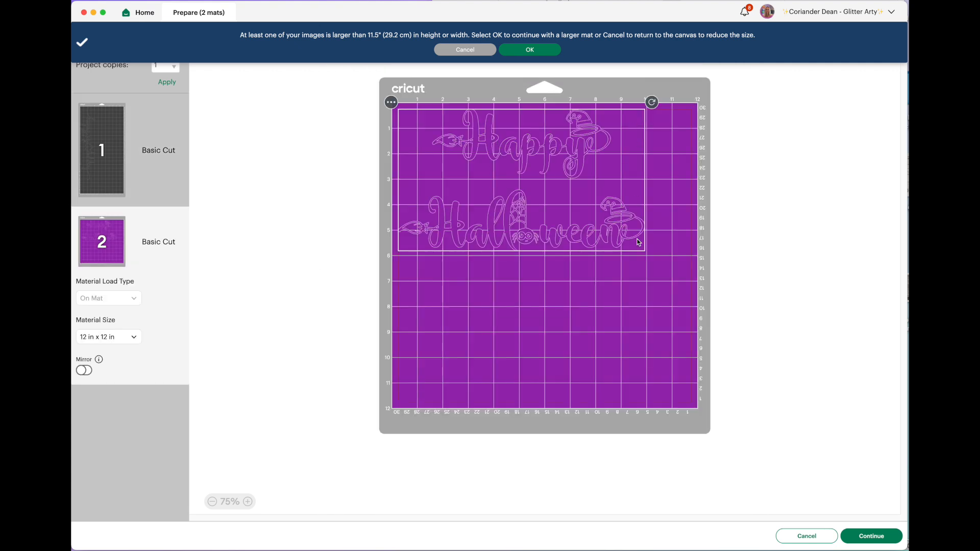